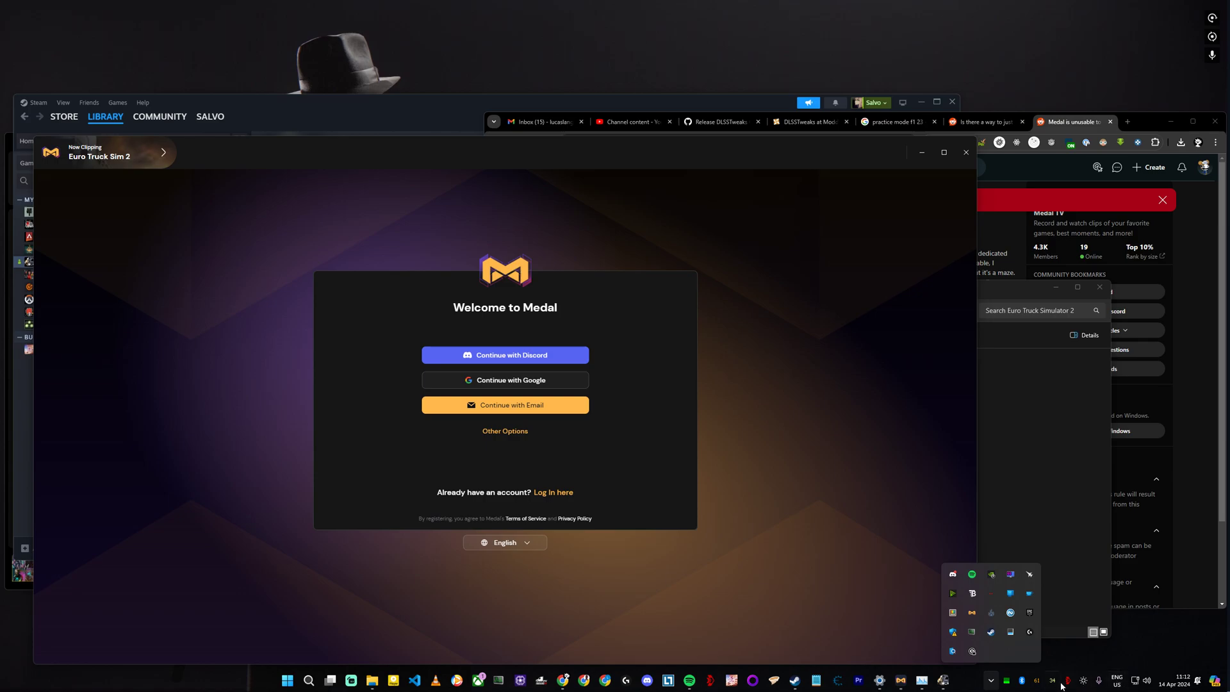
Bring up the Medal window and sign in to the existing account through the browser.
left_click(993, 687)
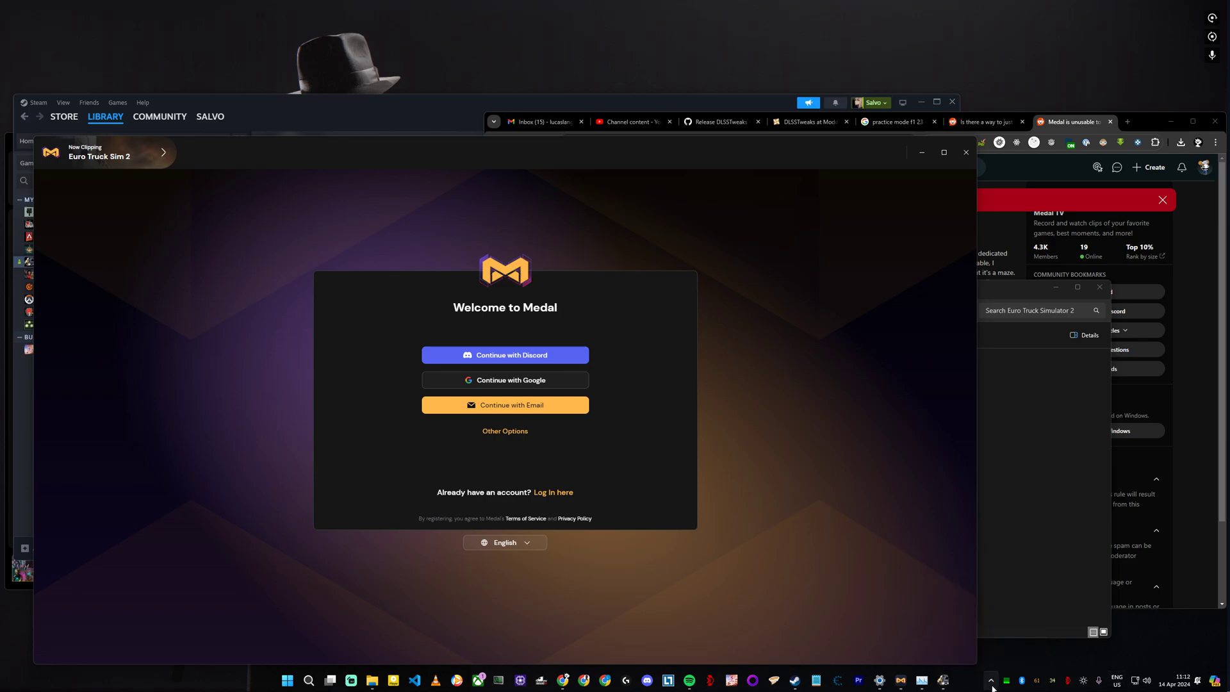
left_click(992, 688)
left_click(972, 614)
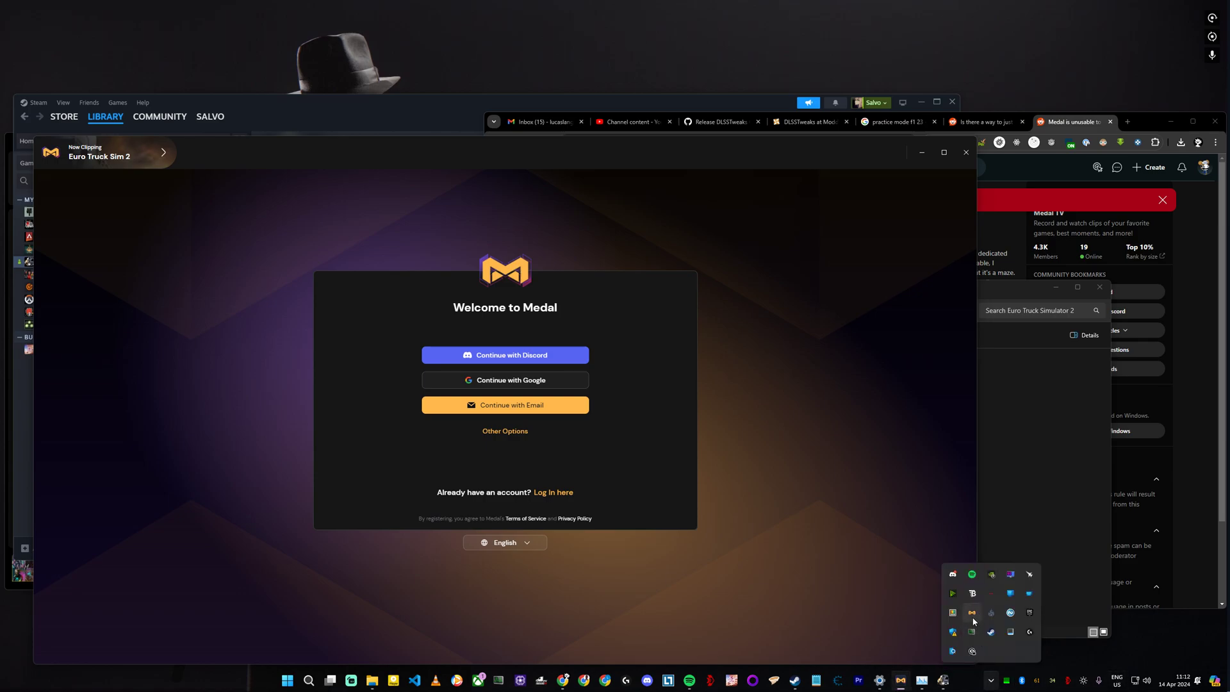
left_click(815, 416)
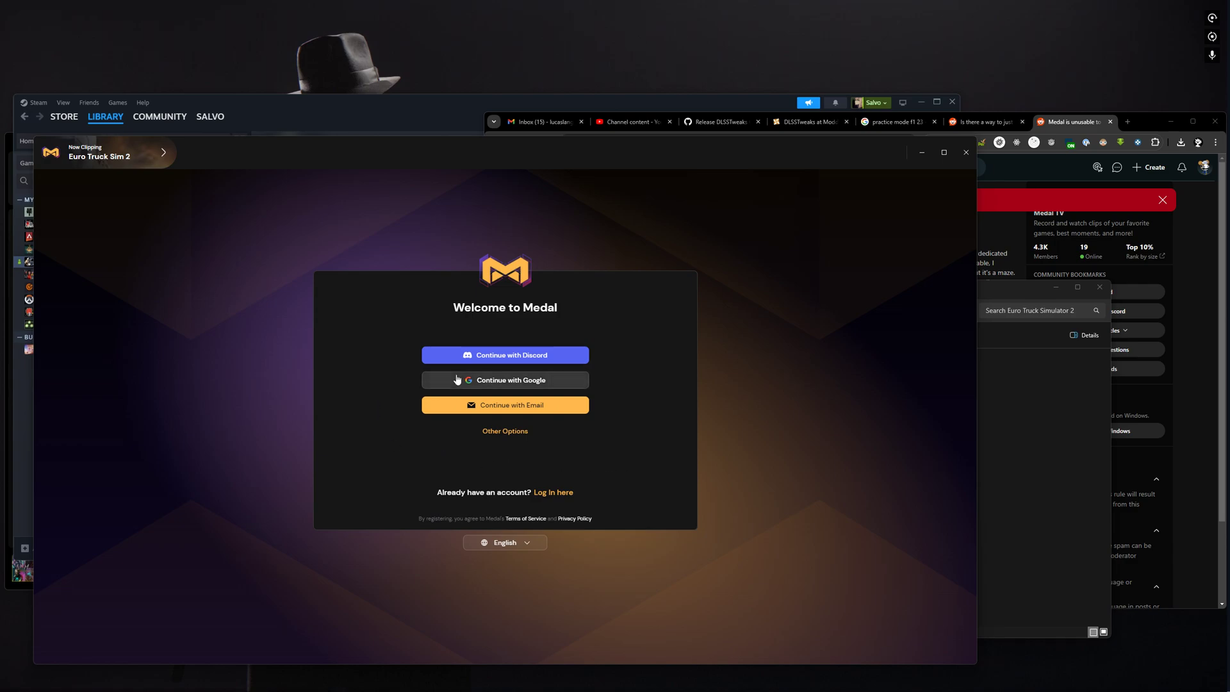
left_click(571, 383)
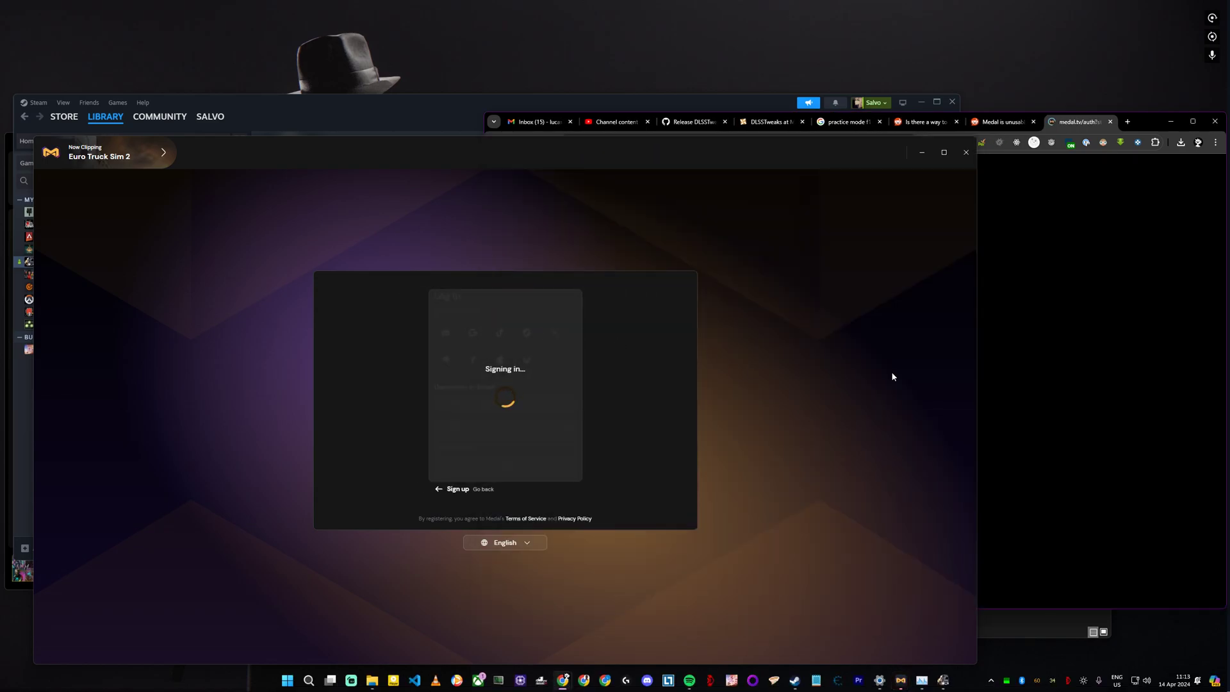
left_click(1141, 234)
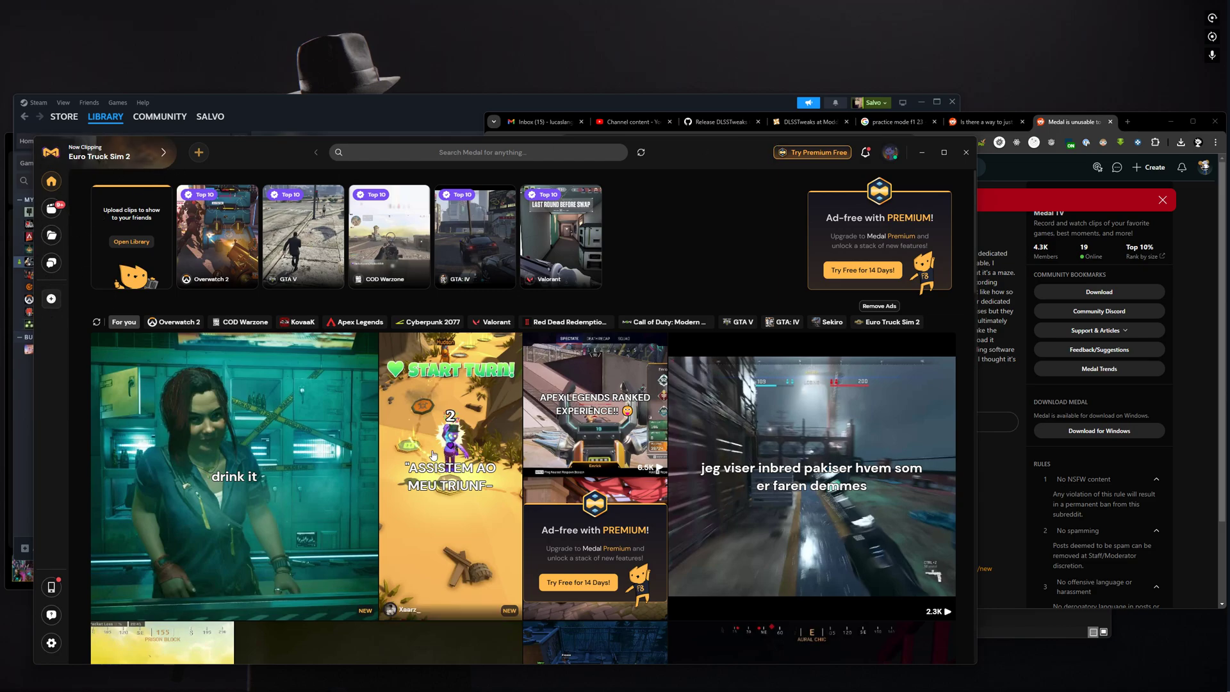
Open Medal's Clips & Recording settings and turn off Capture Clips under General Recording.
left_click(48, 648)
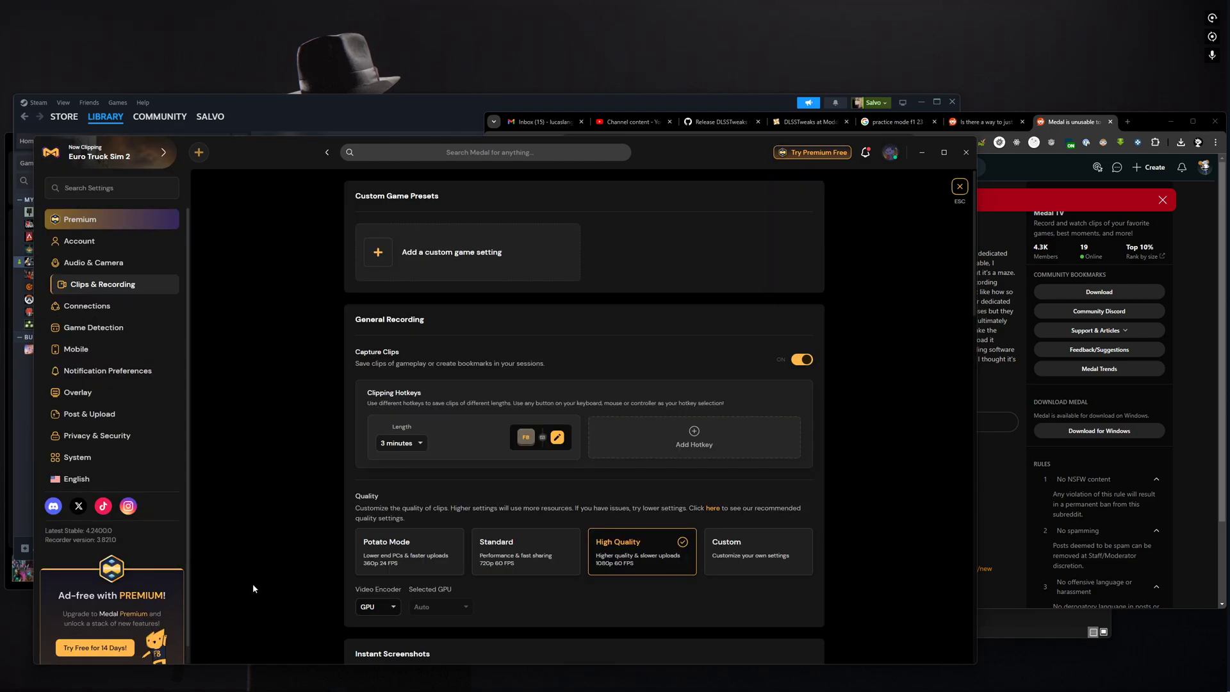
left_click(960, 186)
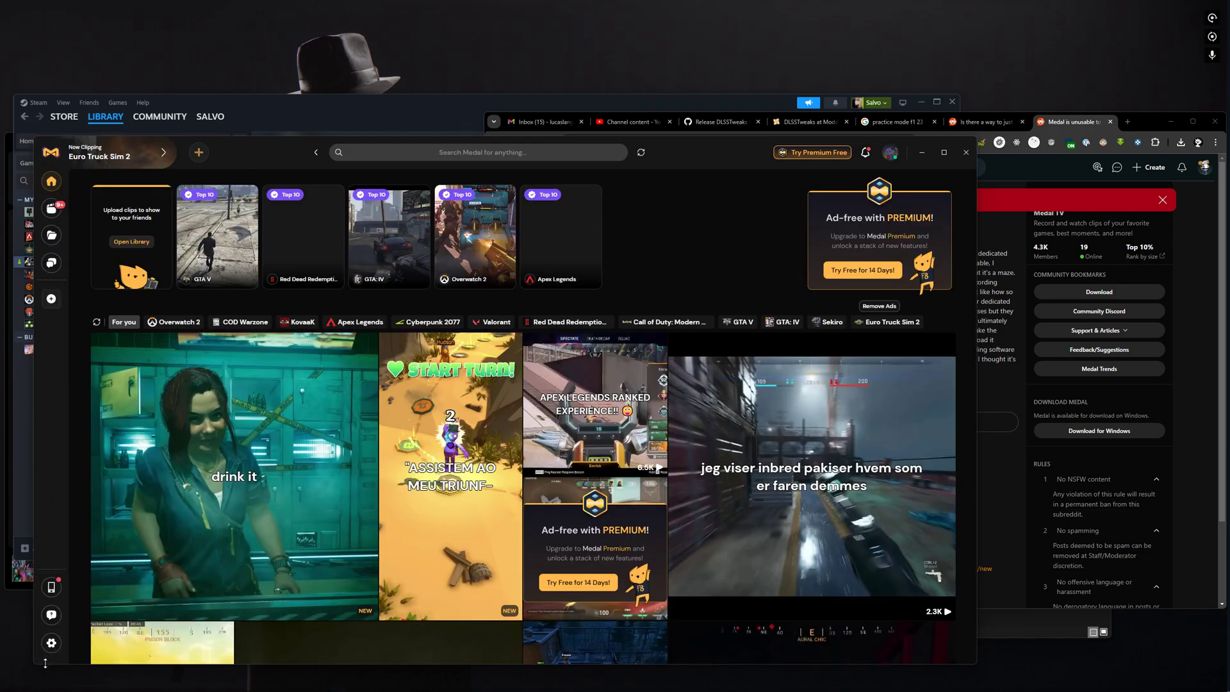
left_click(51, 643)
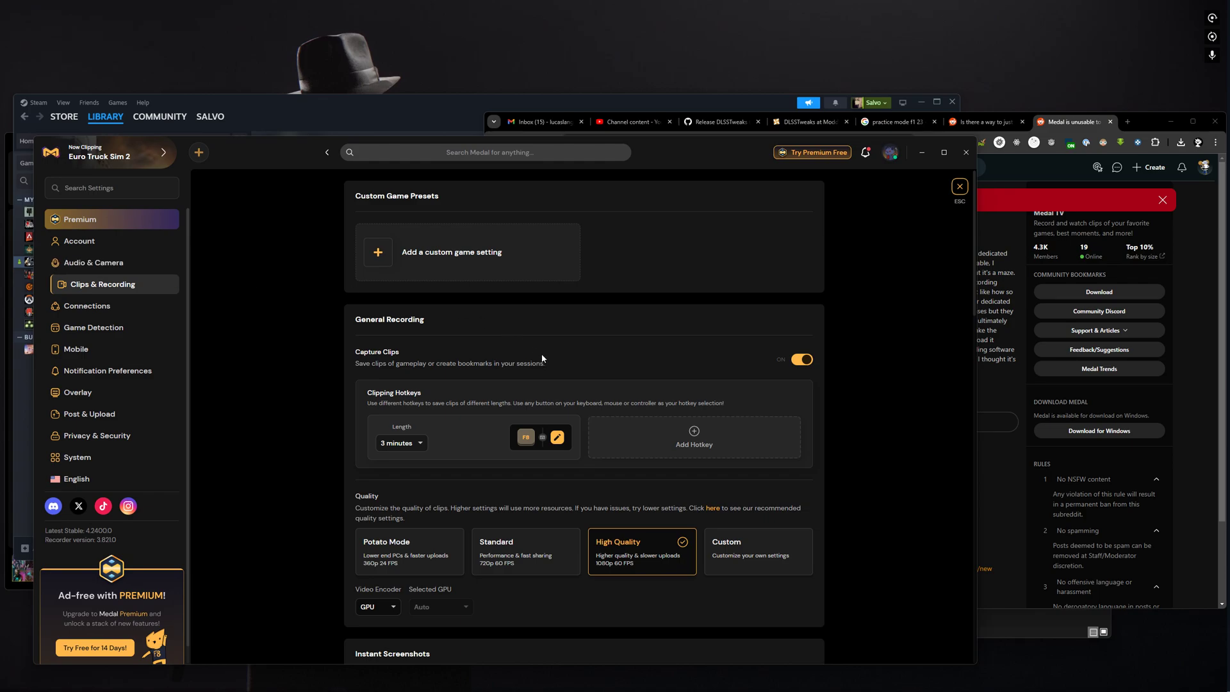
scroll(609, 283, "down", 2)
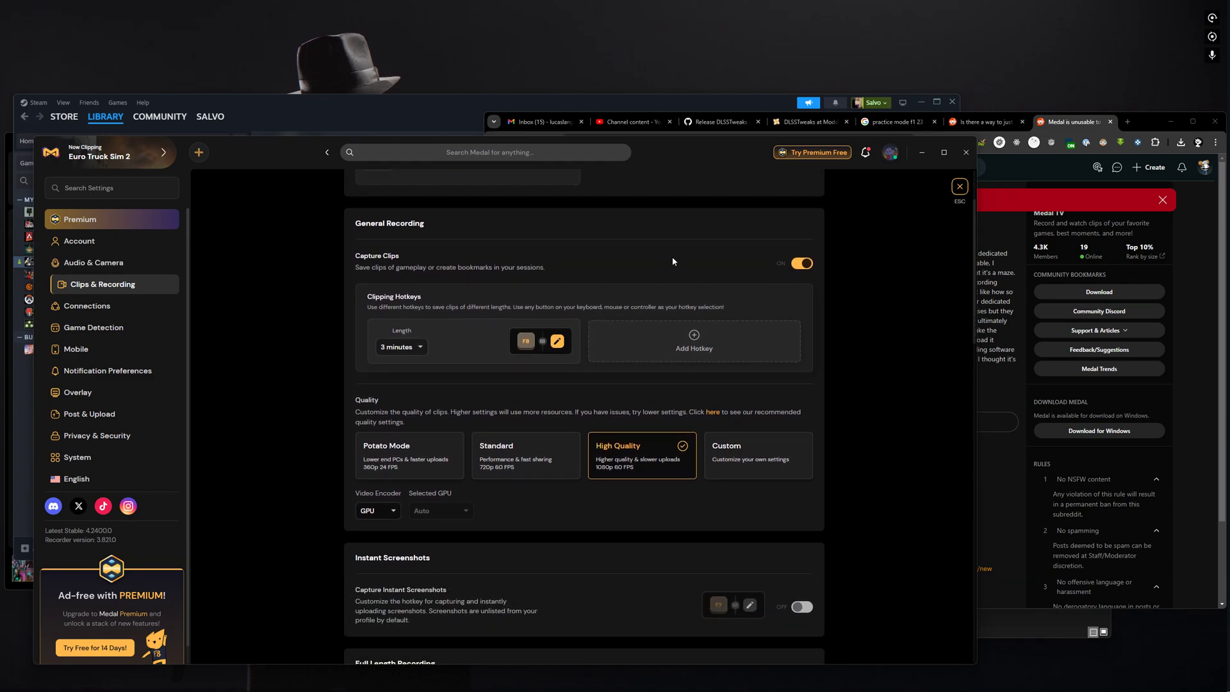
left_click(809, 268)
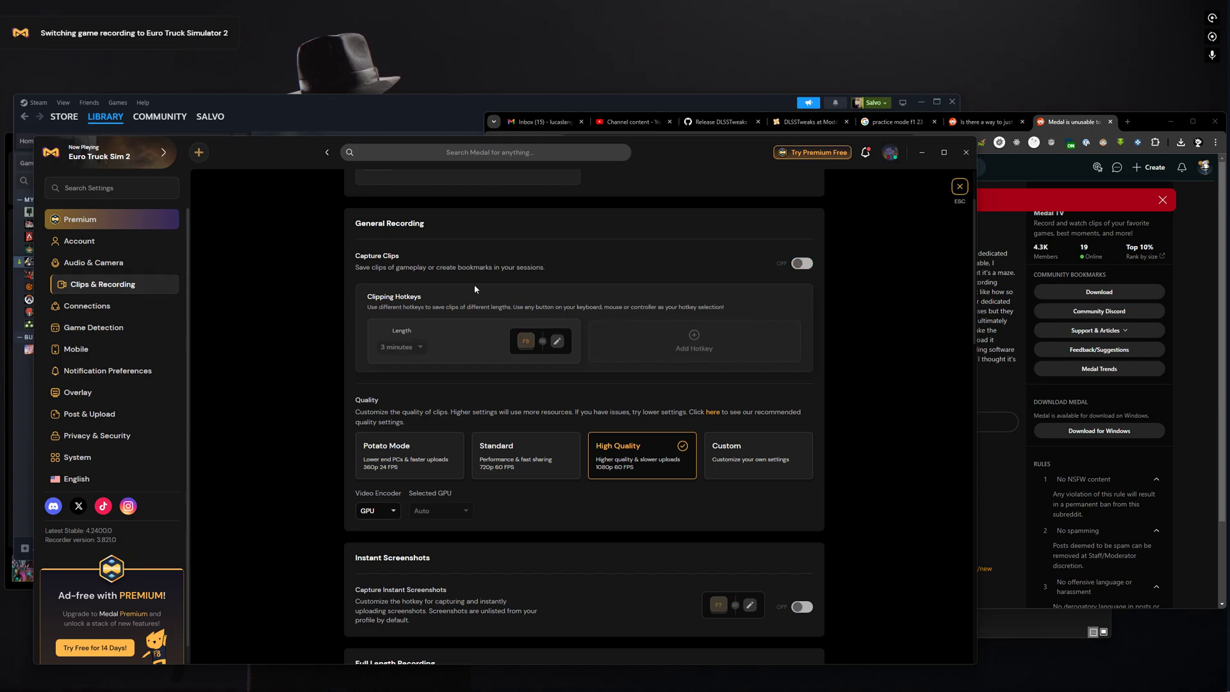
Try the Standard and Custom clip quality presets, check the custom resolution, FPS and bitrate choices, and reselect High Quality.
scroll(477, 282, "down", 3)
scroll(487, 279, "up", 4)
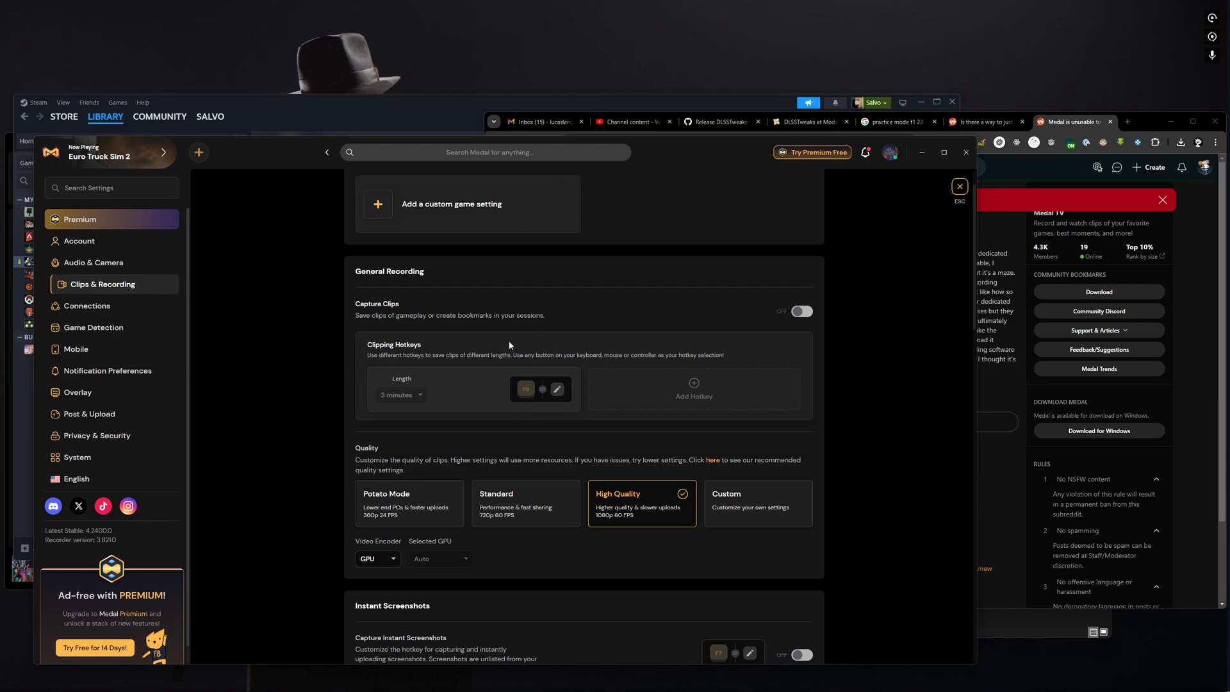
scroll(577, 416, "down", 1)
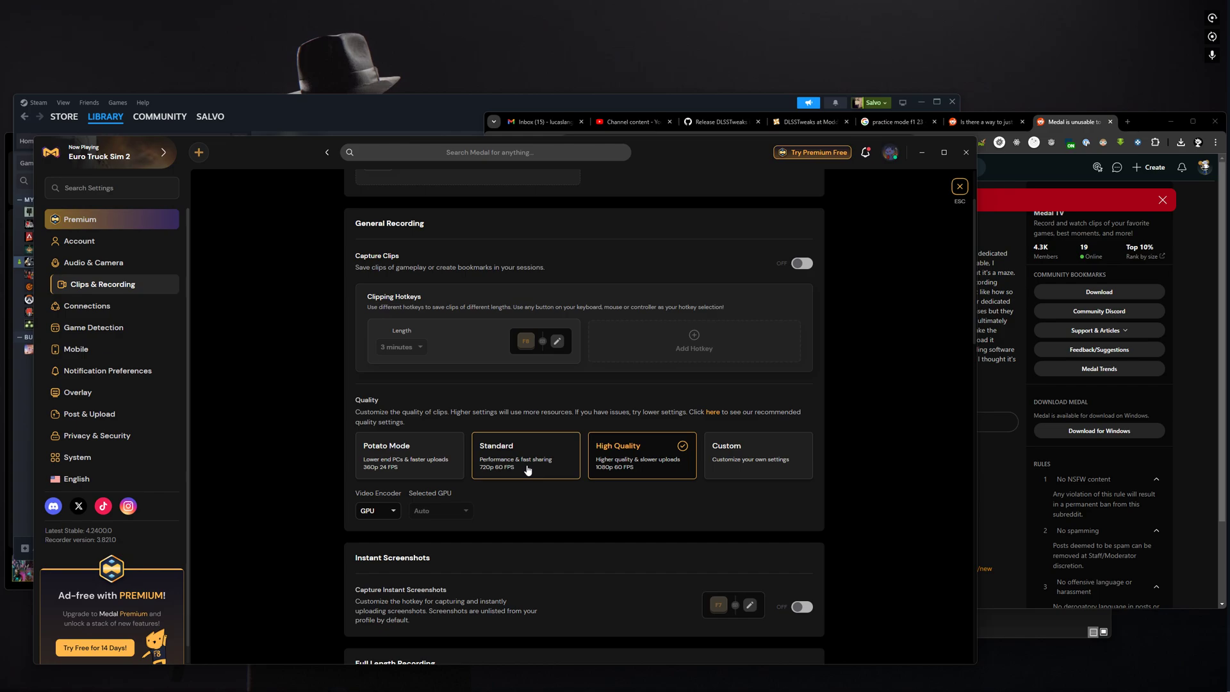
left_click(718, 459)
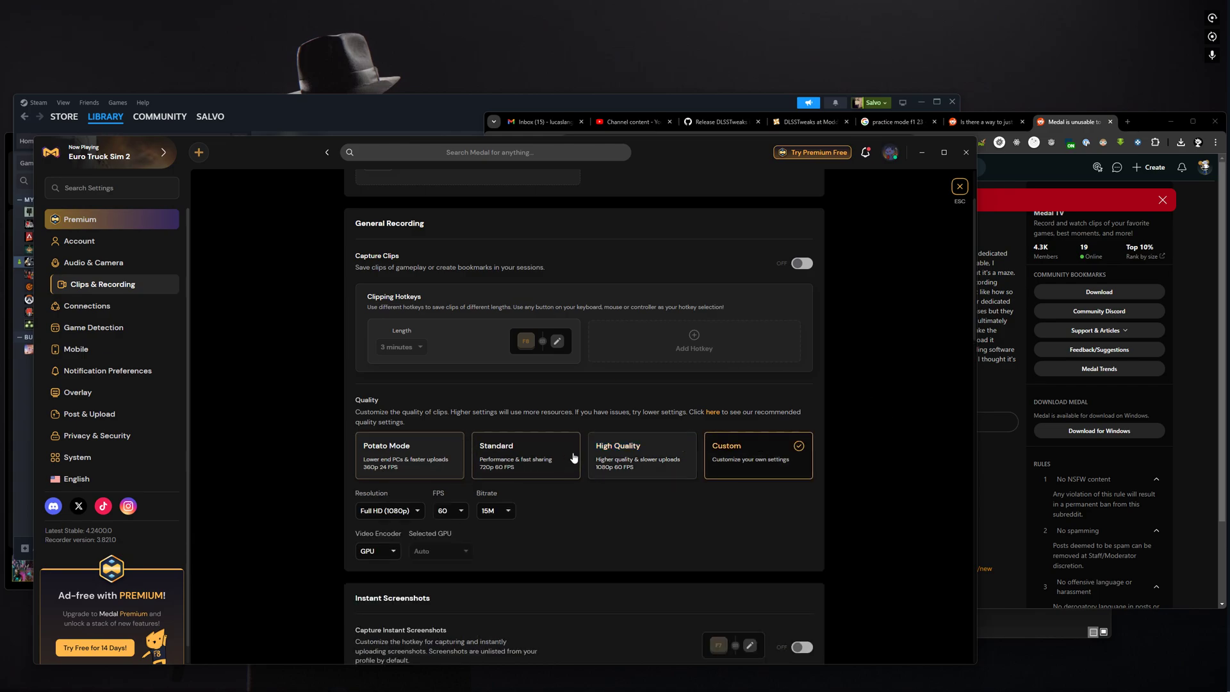
left_click(562, 459)
left_click(775, 471)
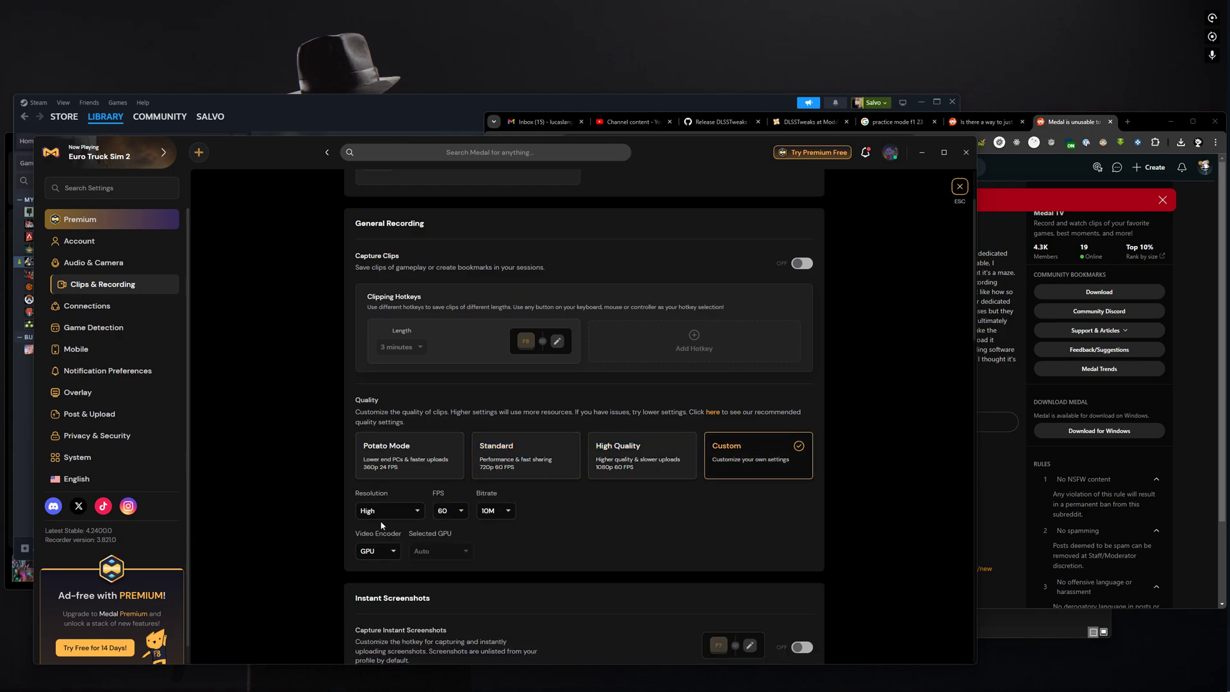
left_click(413, 511)
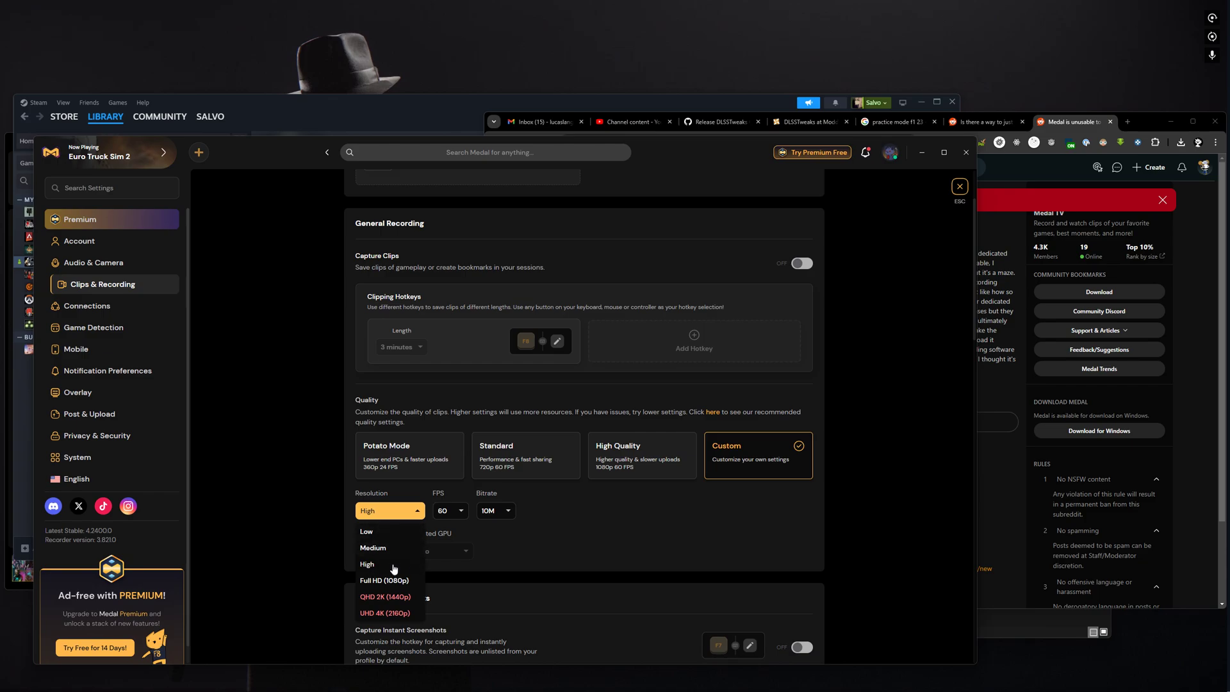
left_click(414, 511)
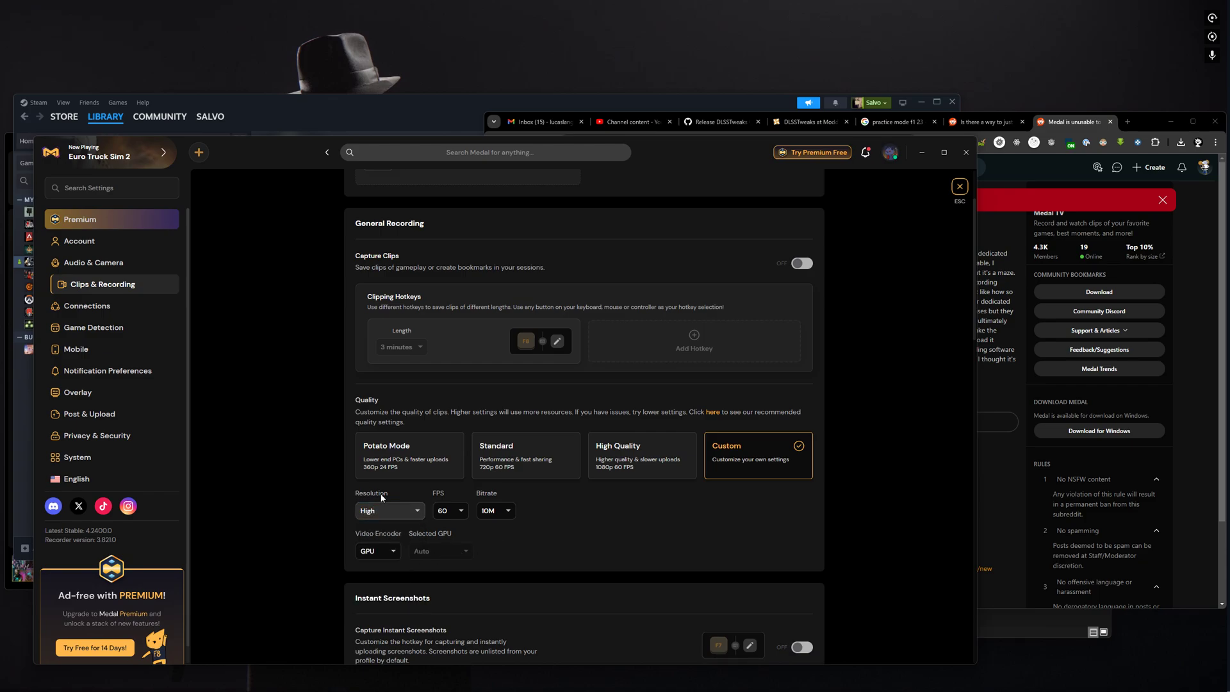
left_click(452, 511)
left_click(497, 511)
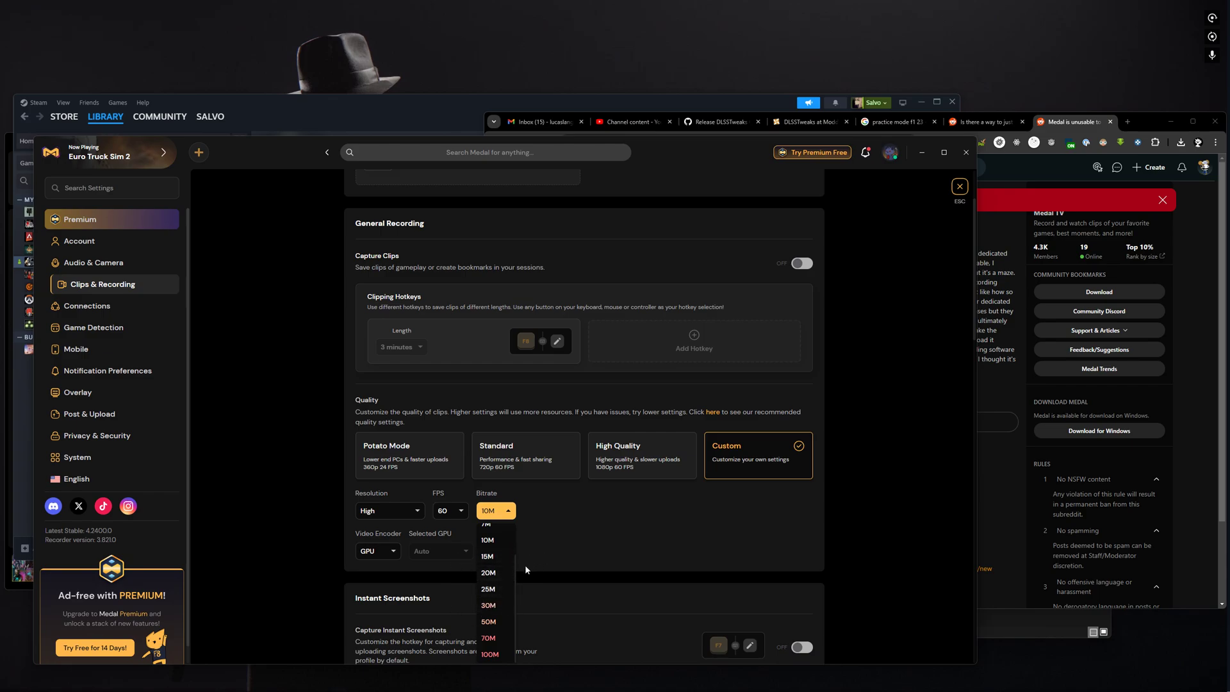
left_click(417, 503)
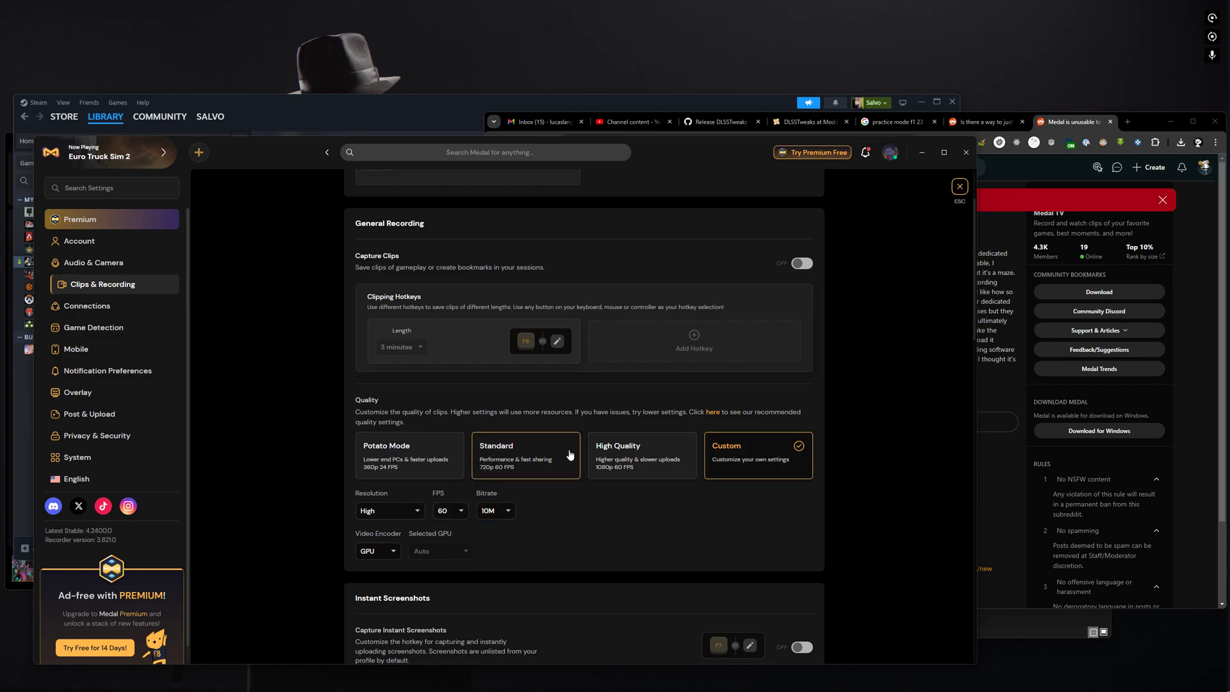
left_click(604, 463)
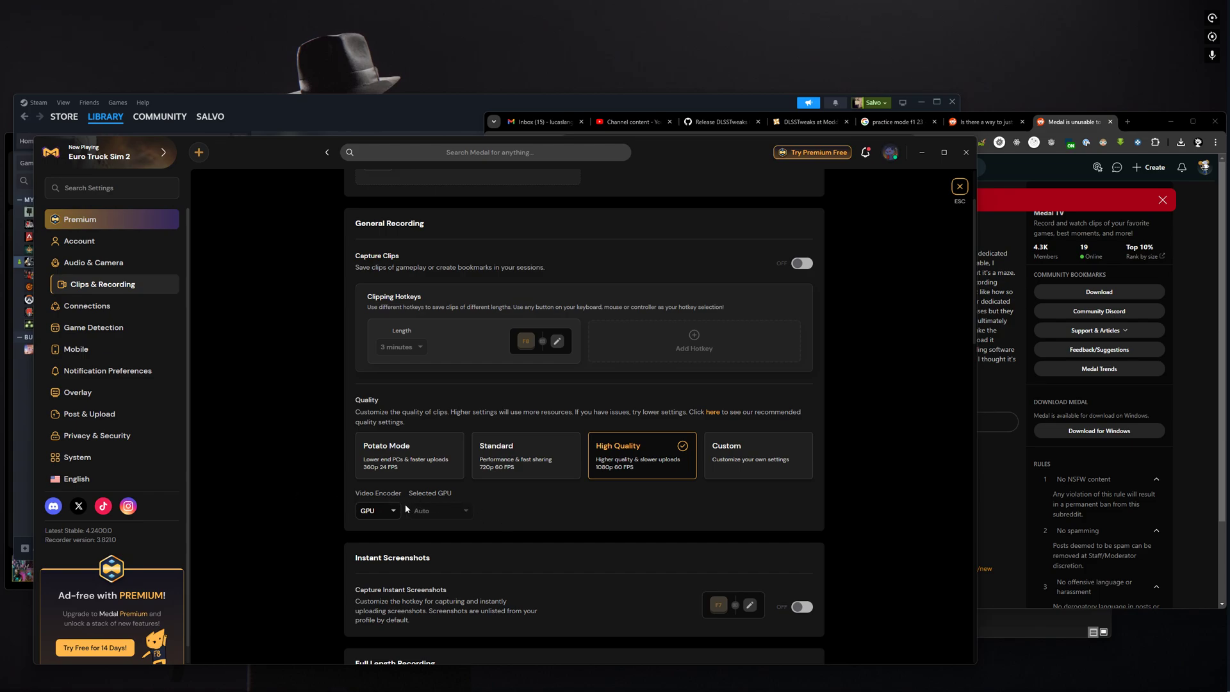
Review the video encoder choices, the full length recording options, and the storage limit and capture folder settings.
left_click(371, 511)
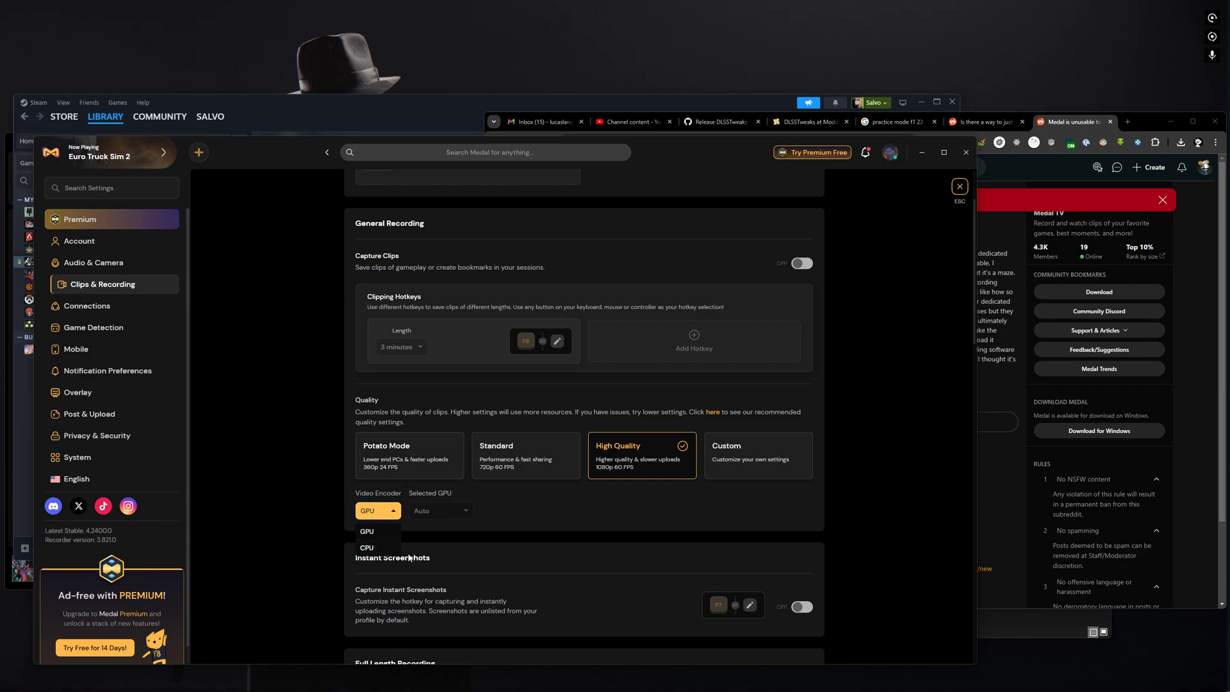
left_click(477, 533)
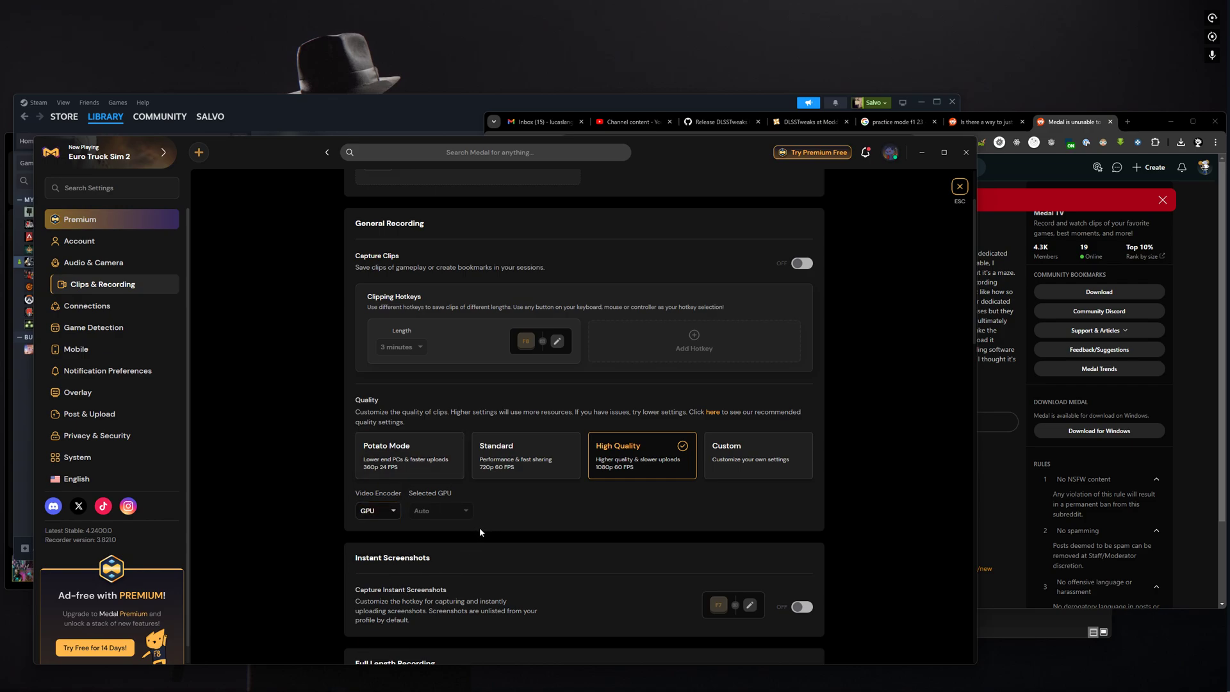
scroll(500, 513, "down", 2)
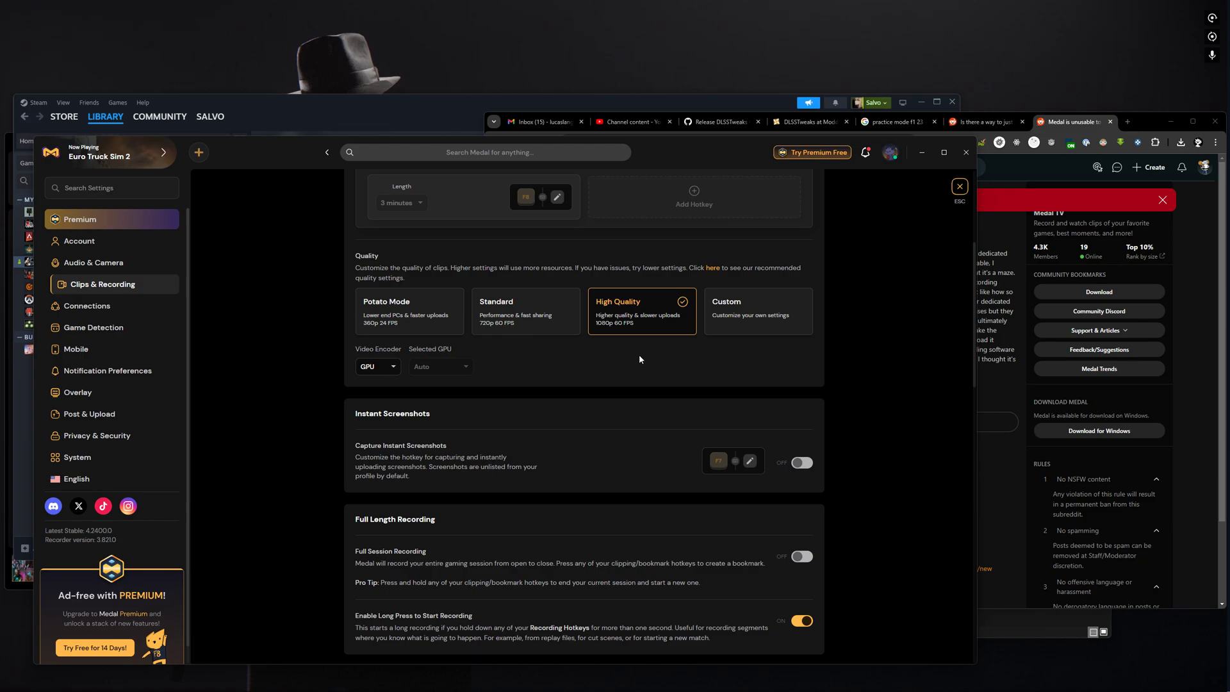
scroll(779, 352, "down", 2)
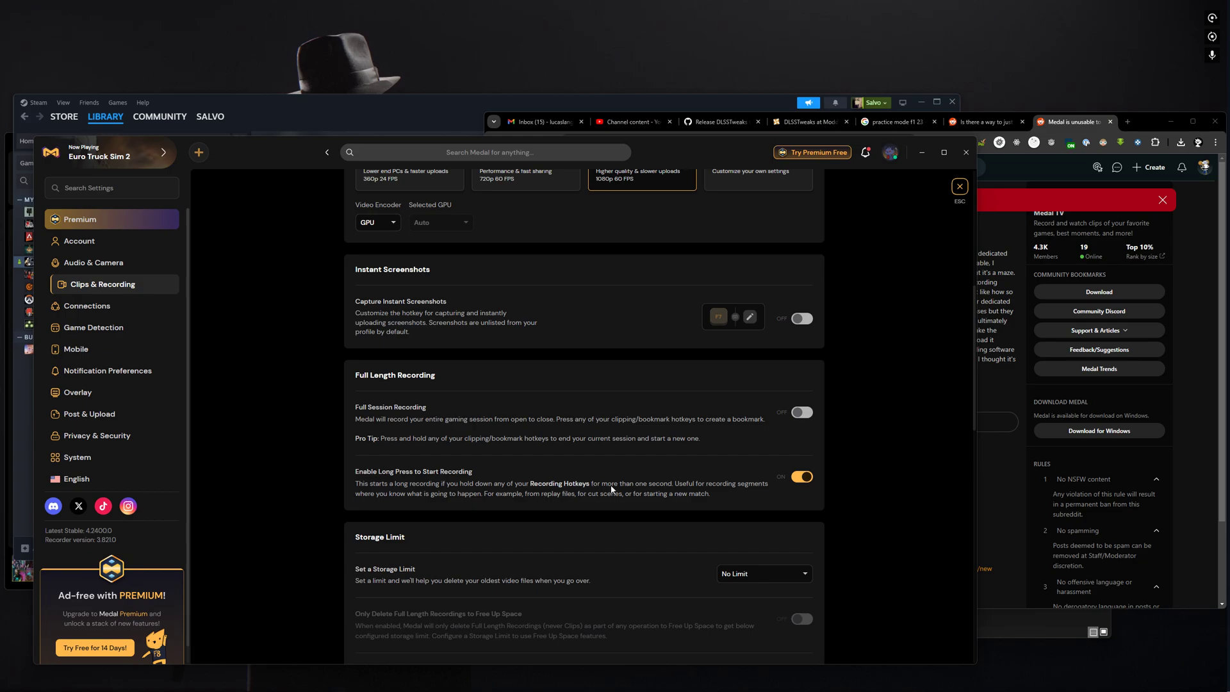
scroll(672, 487, "up", 5)
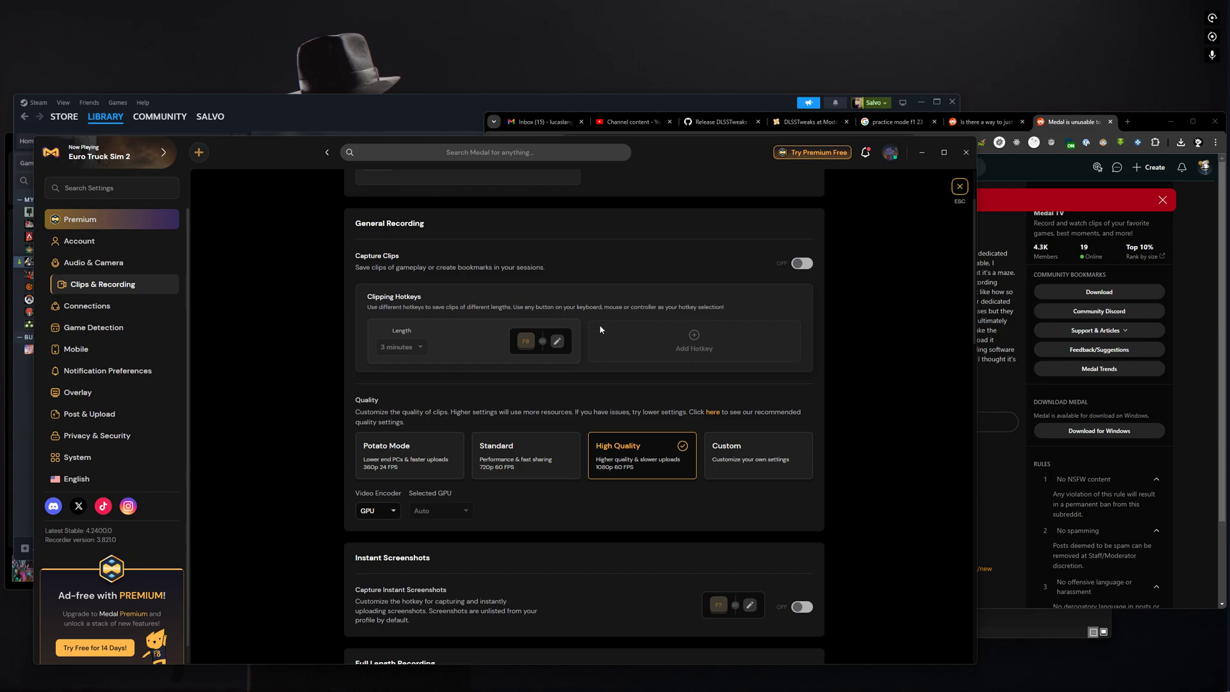
scroll(551, 374, "down", 4)
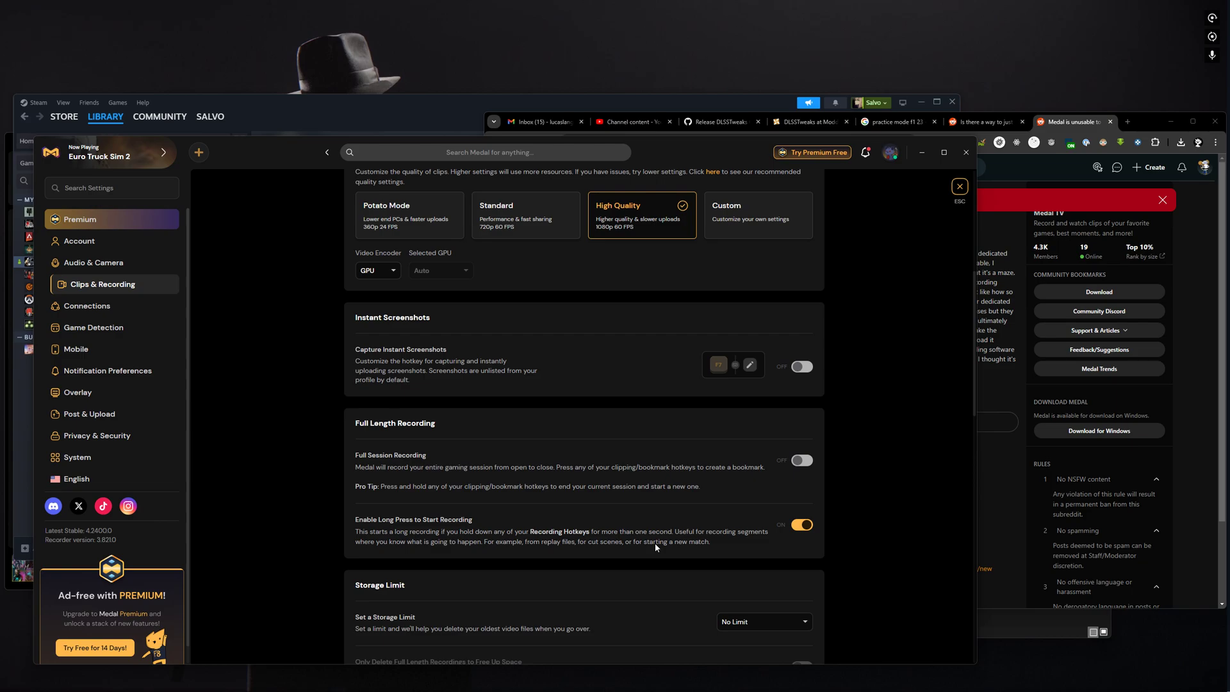
scroll(850, 401, "down", 3)
scroll(851, 406, "down", 4)
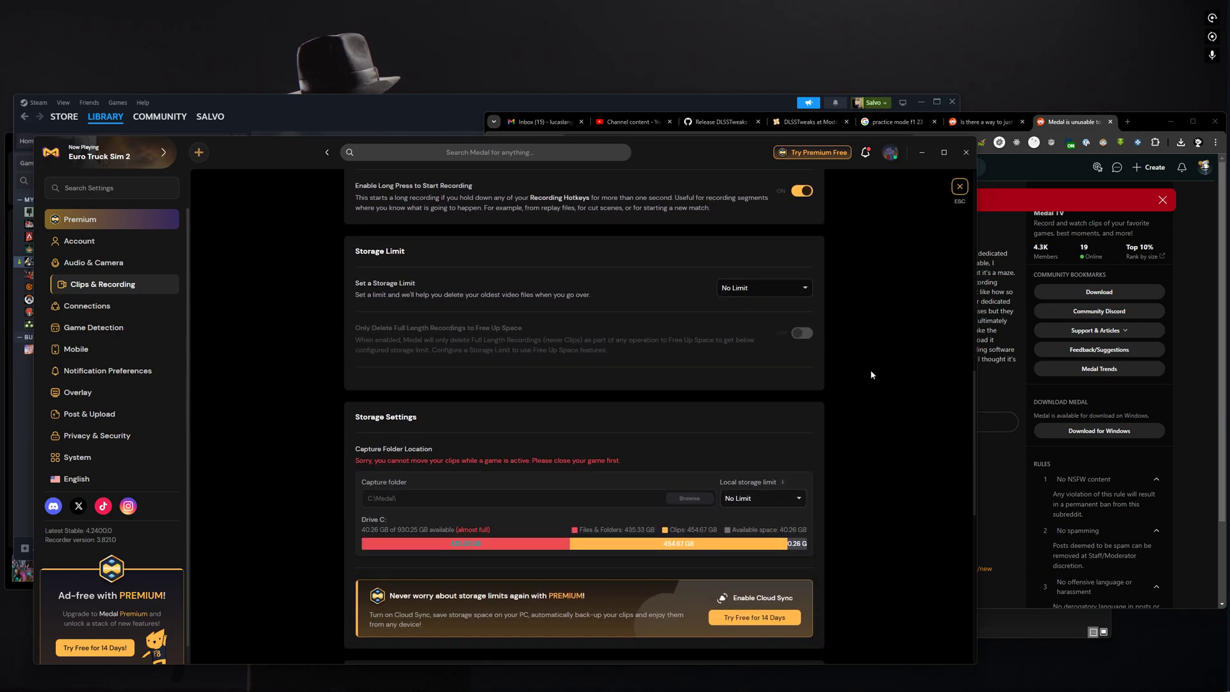
scroll(871, 375, "down", 2)
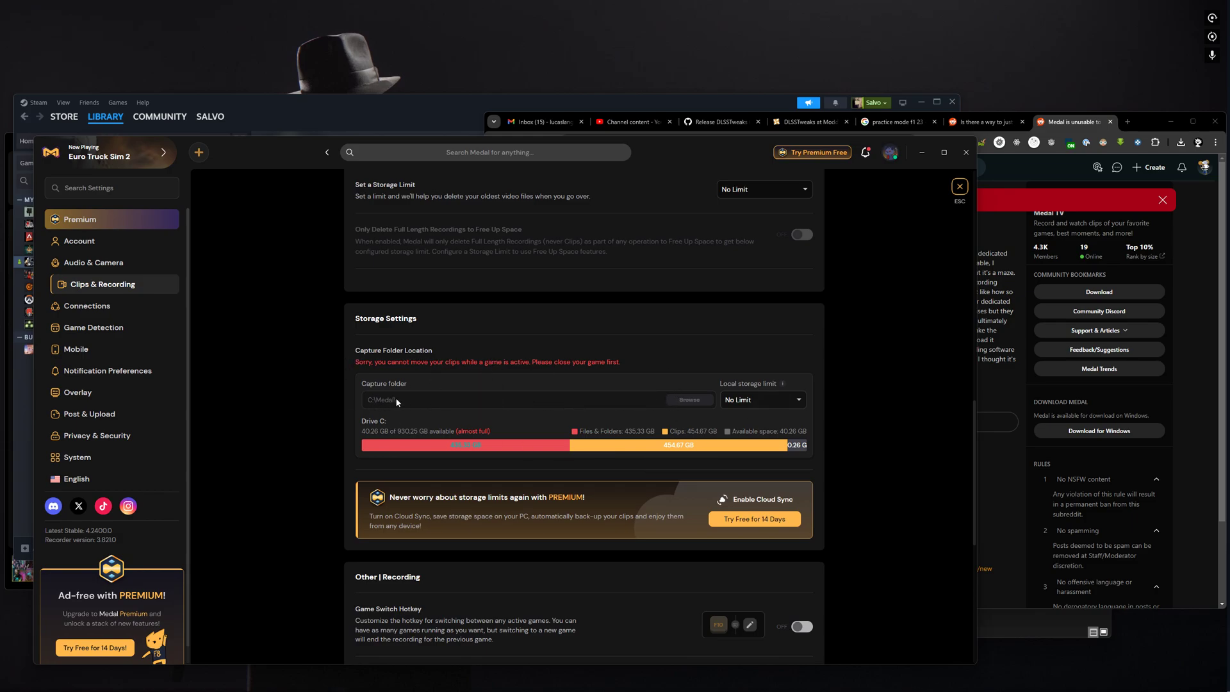
Switch to File Explorer and open the C:\Medal\Clips folder beside the Medal window.
mouse_move(360, 689)
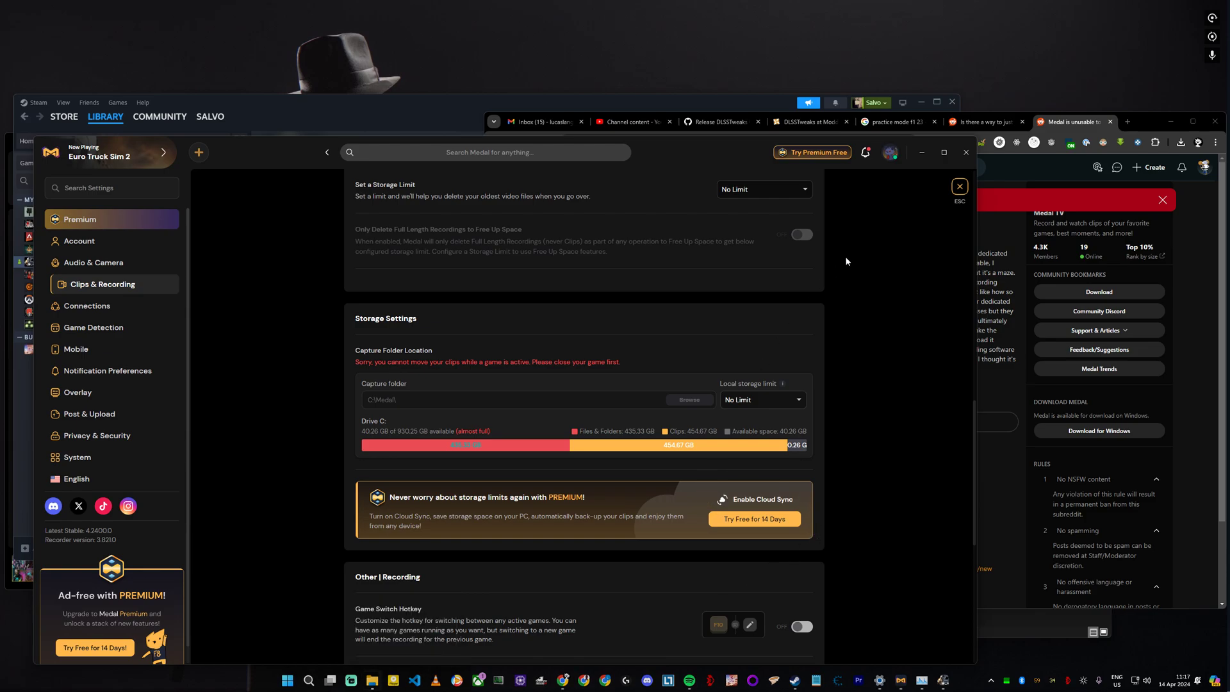
key("super+e")
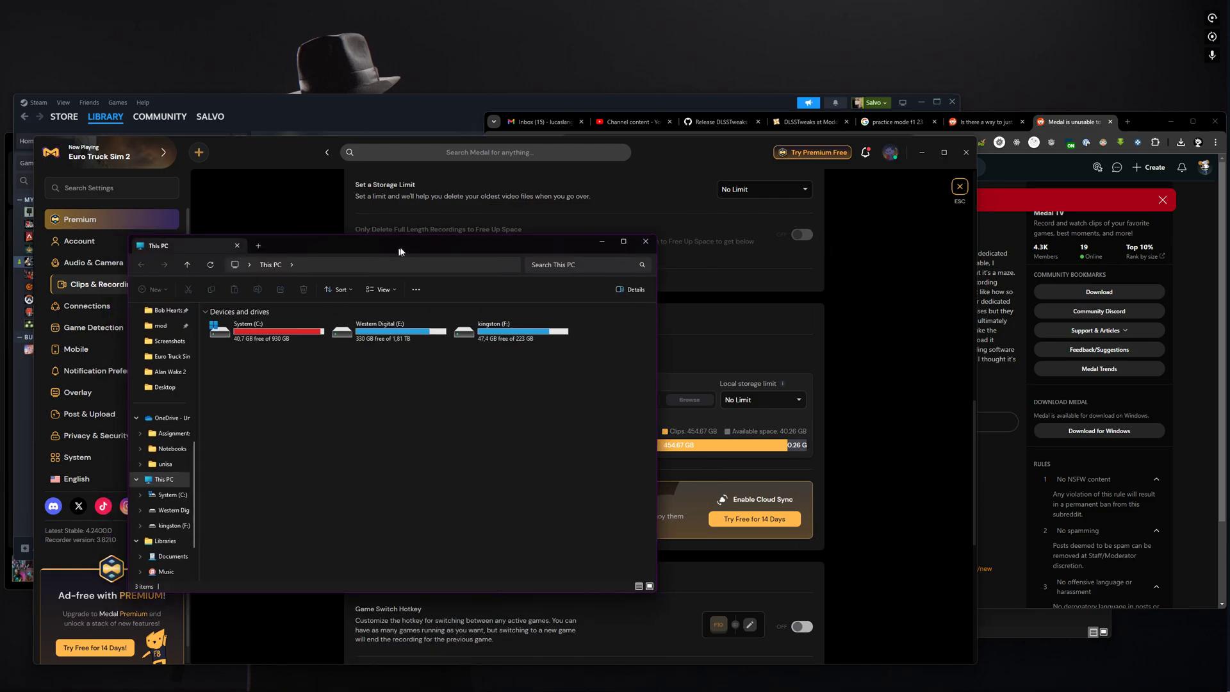
left_click_drag(435, 242, 979, 236)
double_click(743, 328)
scroll(863, 402, "down", 7)
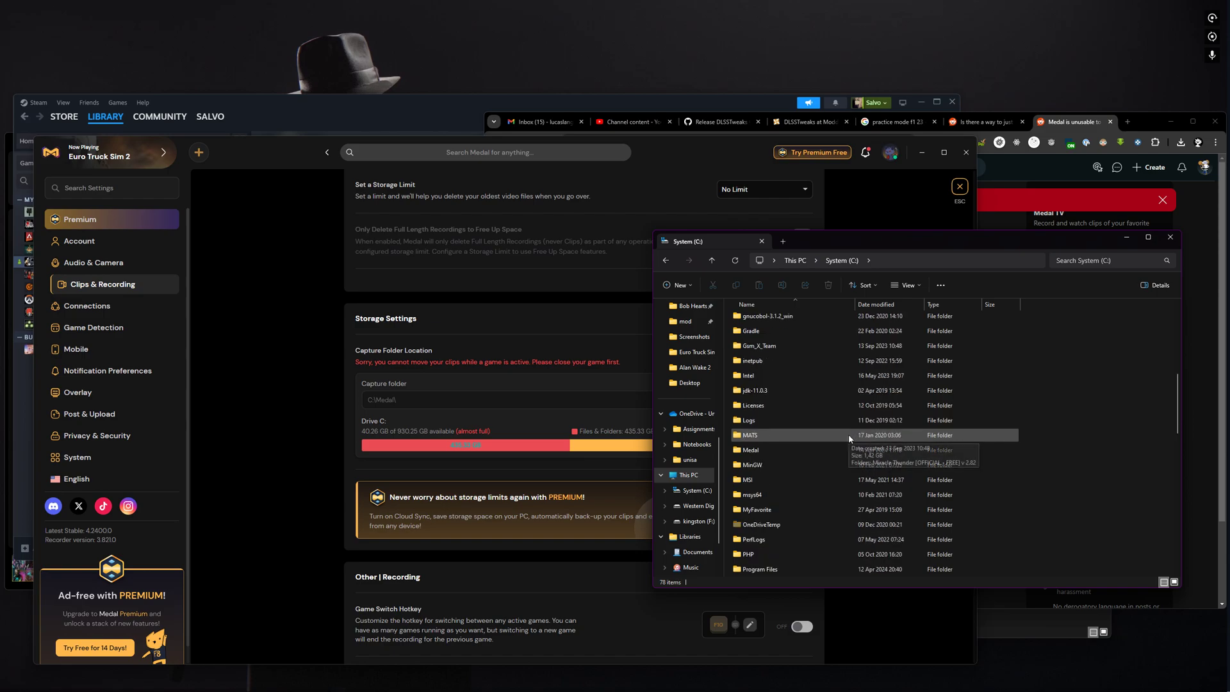
double_click(764, 448)
double_click(763, 335)
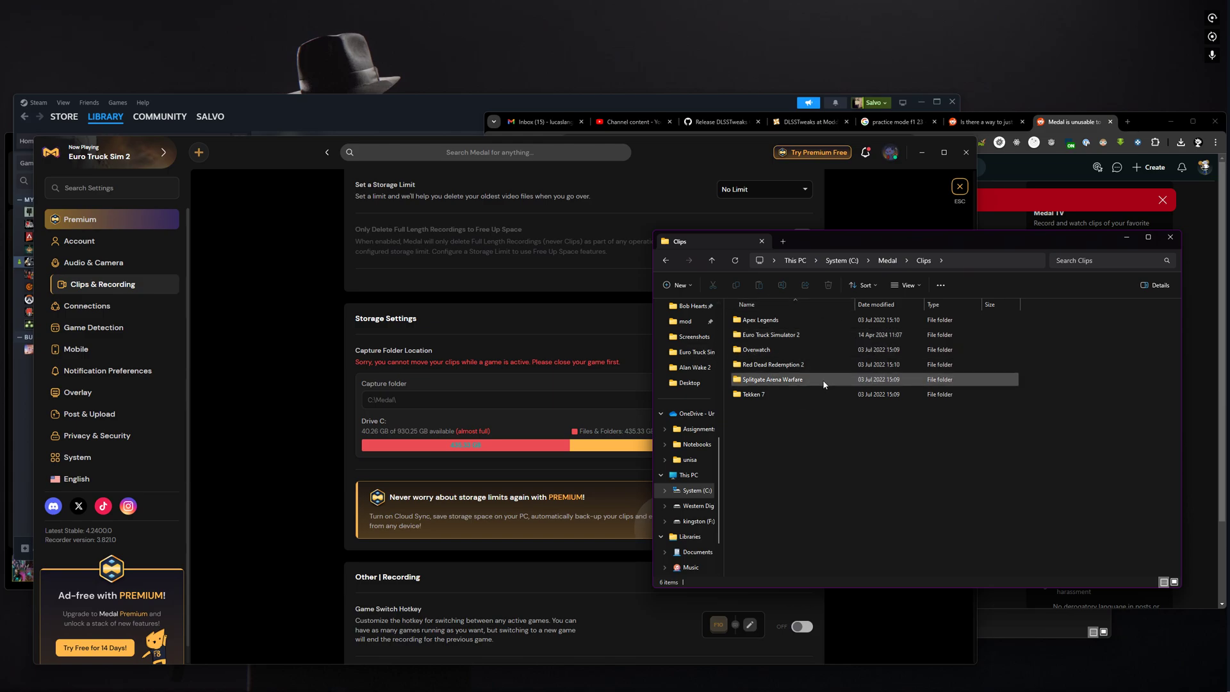
Check the Splitgate Arena Warfare clips folder, and view the newest JPG image in the Euro Truck Simulator 2 folder.
double_click(848, 379)
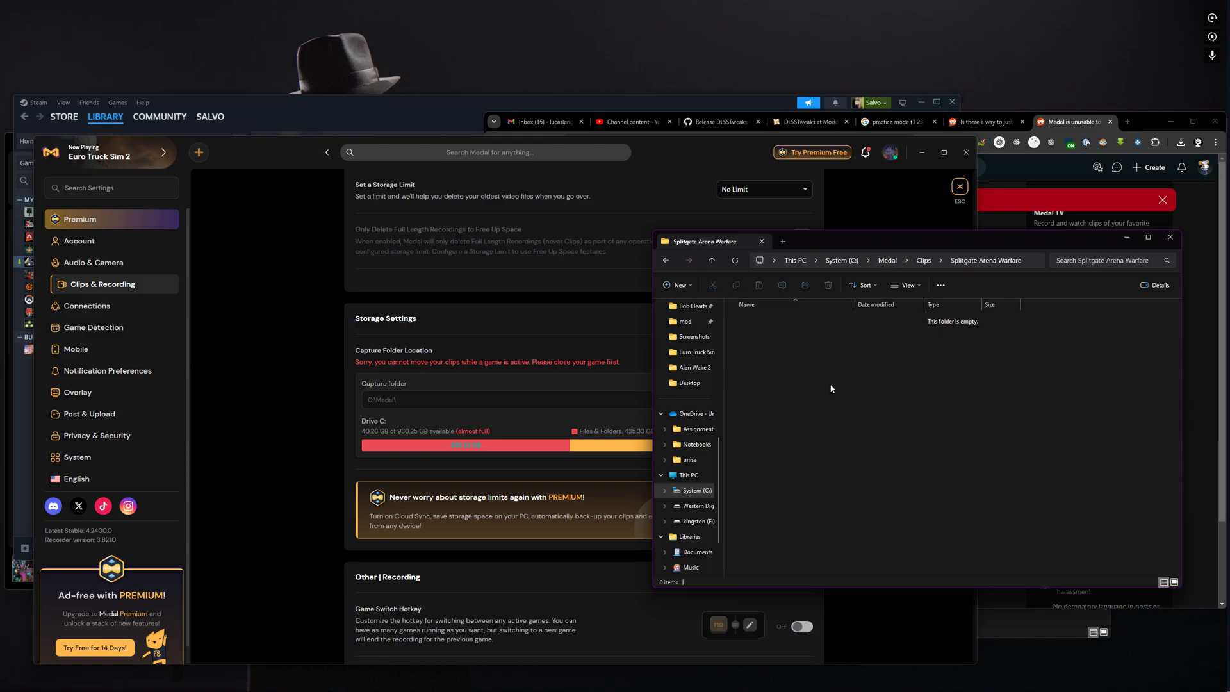
key("alt+Left")
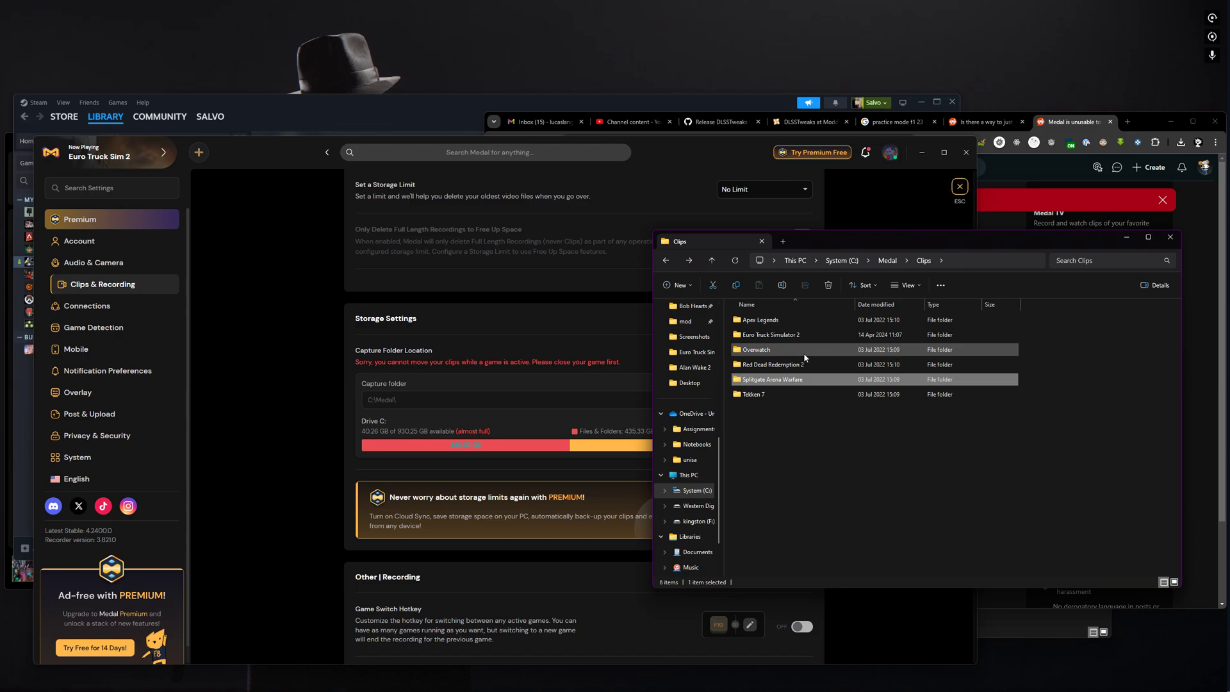
double_click(852, 335)
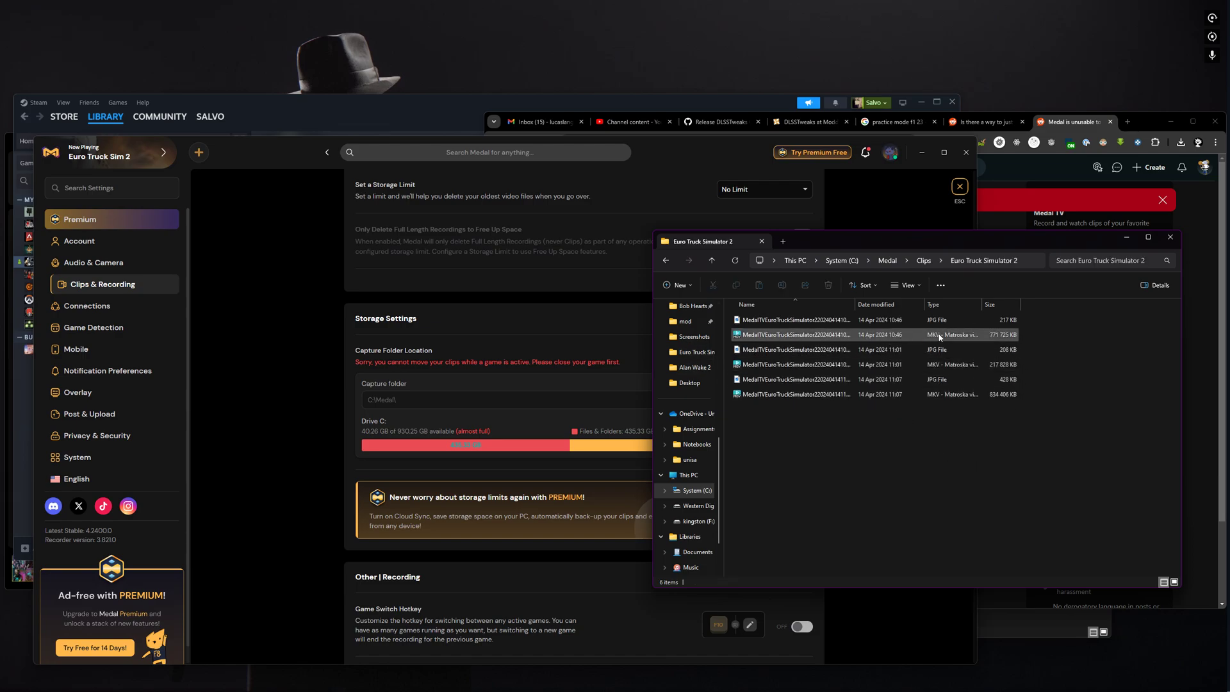
double_click(787, 380)
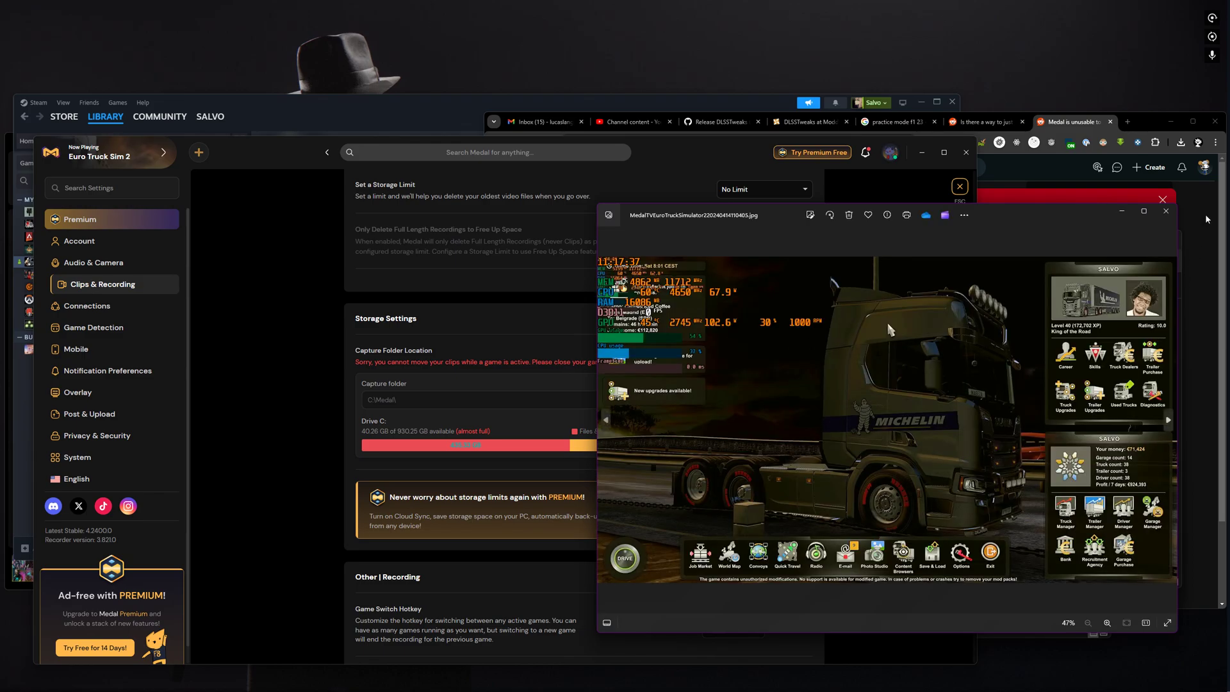
Close the JPG preview and switch back to the Medal window.
left_click(1167, 211)
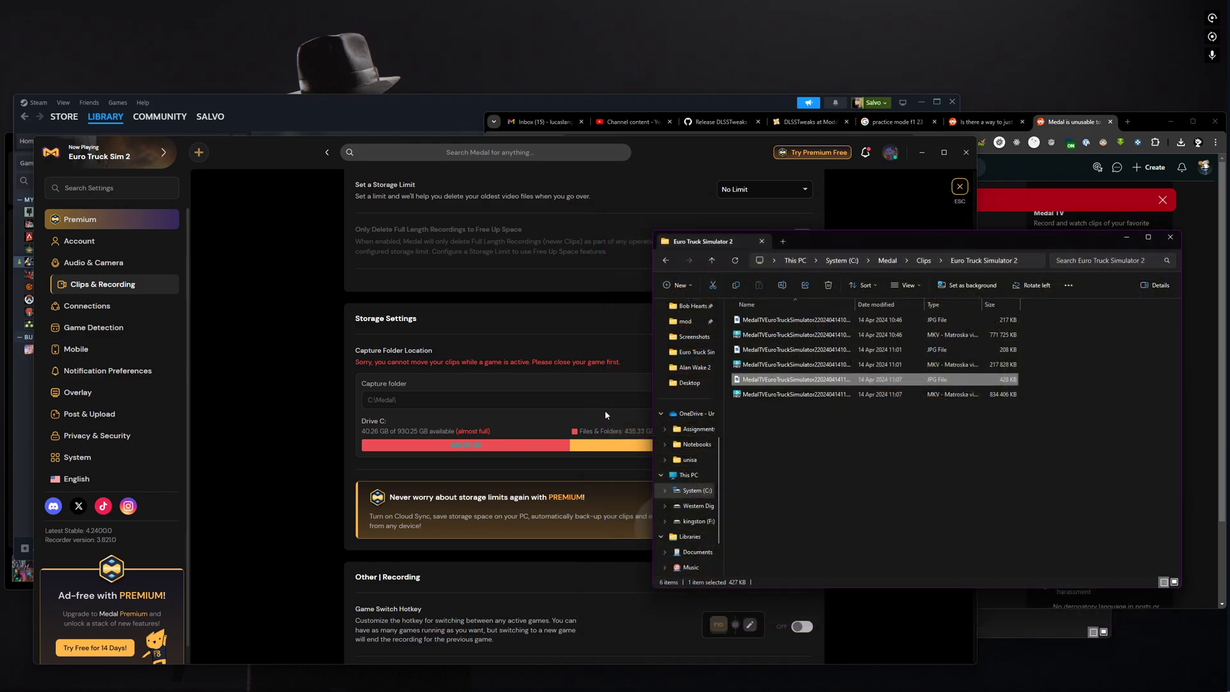
left_click(300, 435)
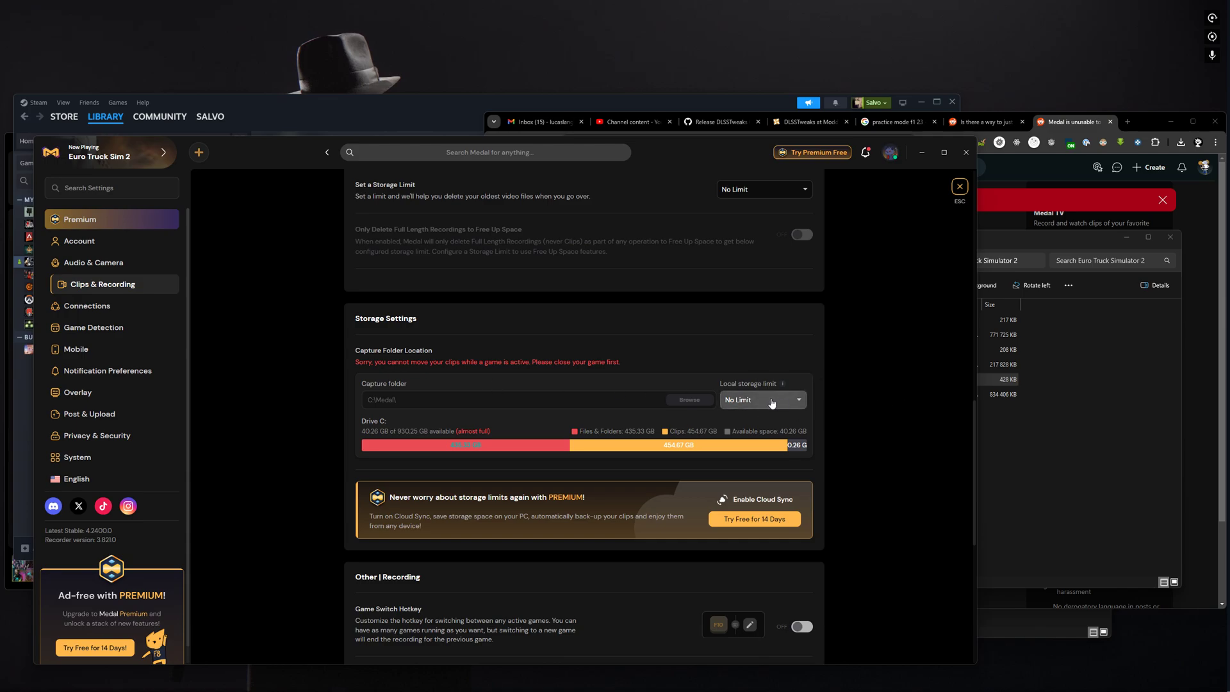
Check the choices for Monitor Selection and Video Aspect Ratio in the Other Recording settings.
scroll(788, 391, "down", 3)
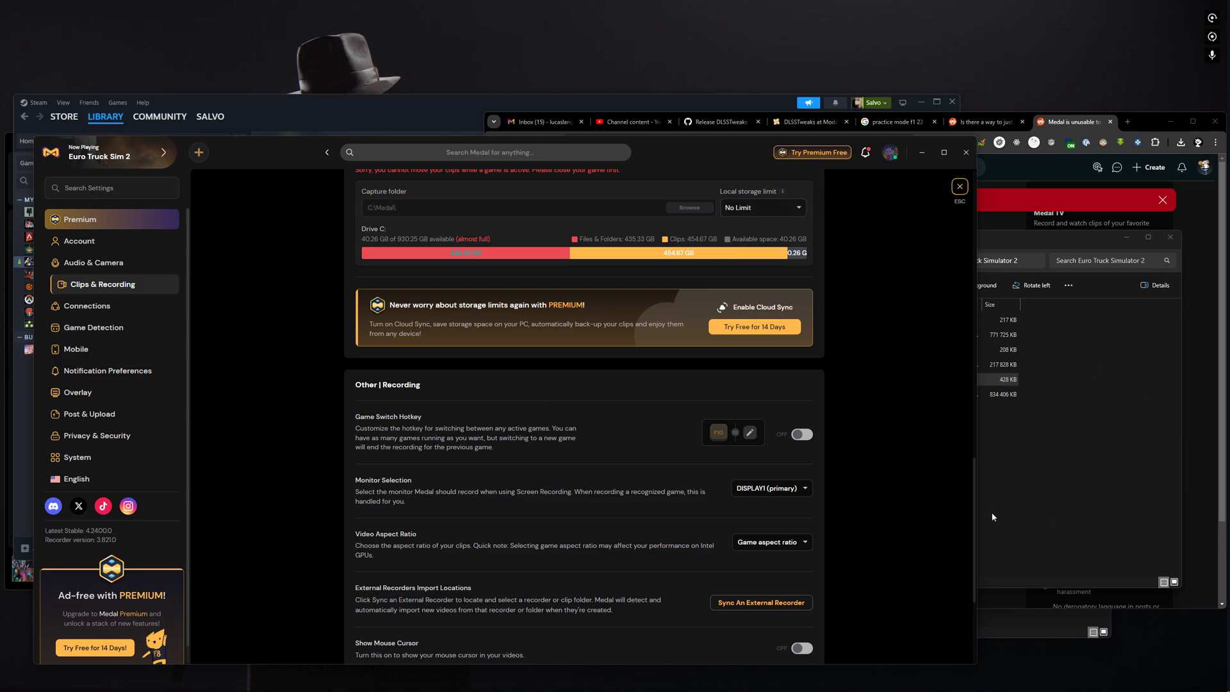
scroll(867, 417, "down", 3)
scroll(889, 407, "up", 1)
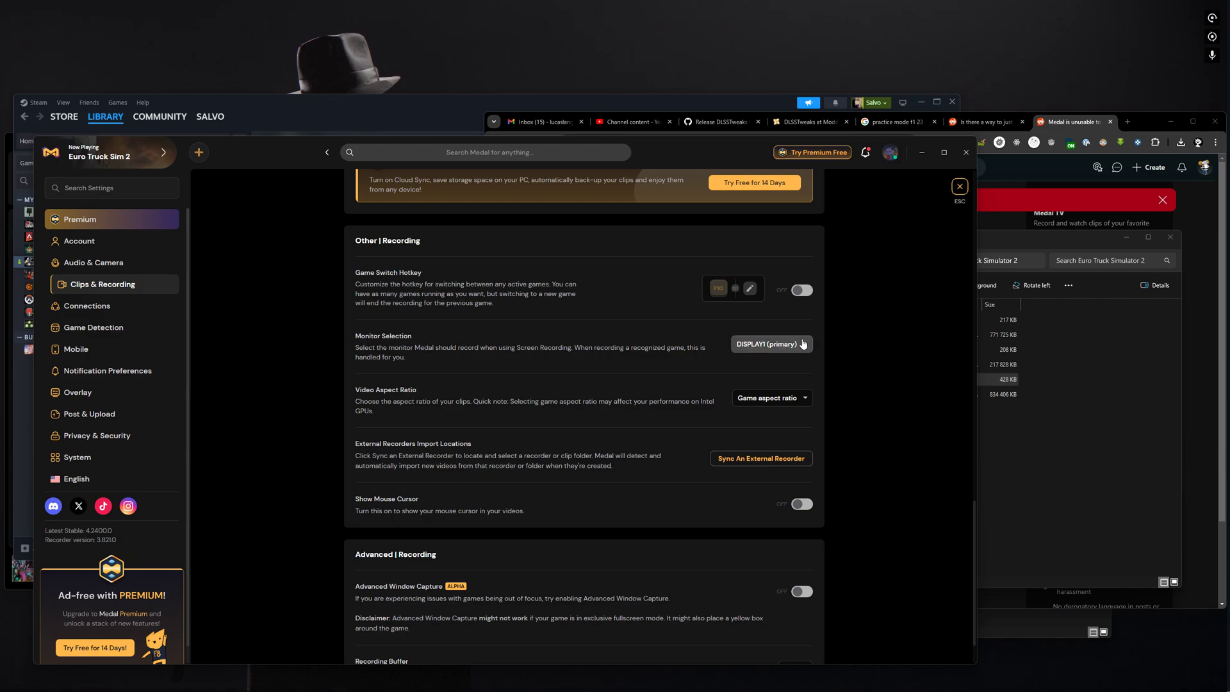
left_click(777, 345)
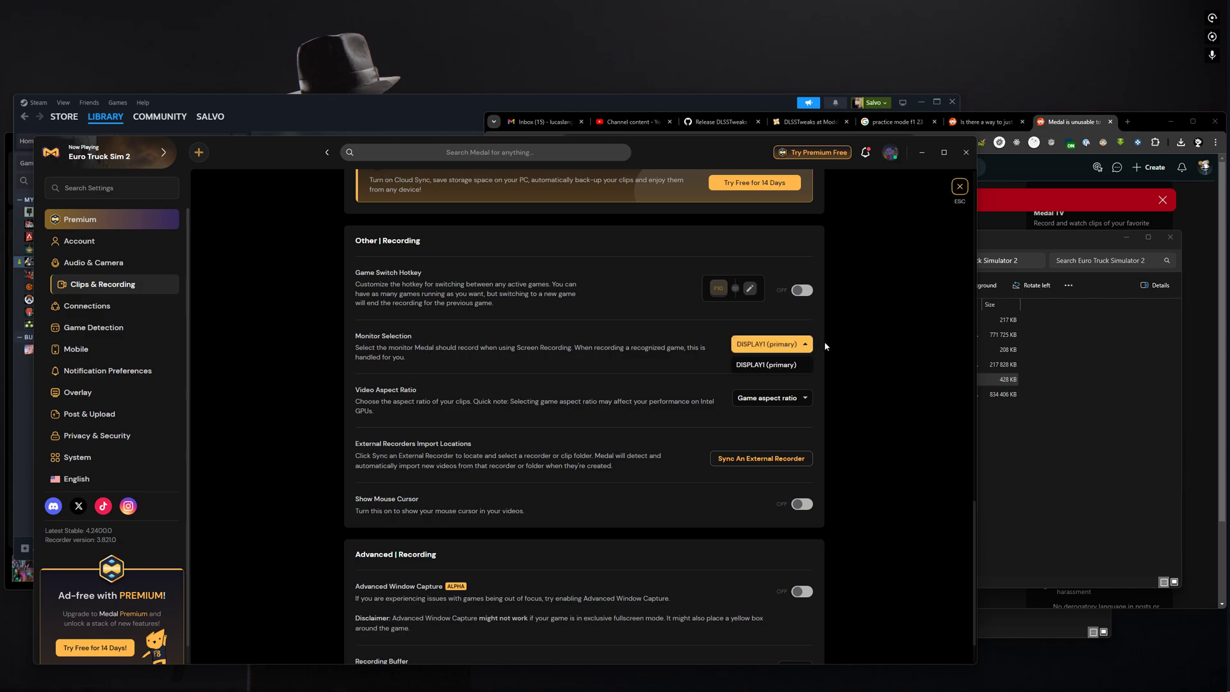
left_click(815, 344)
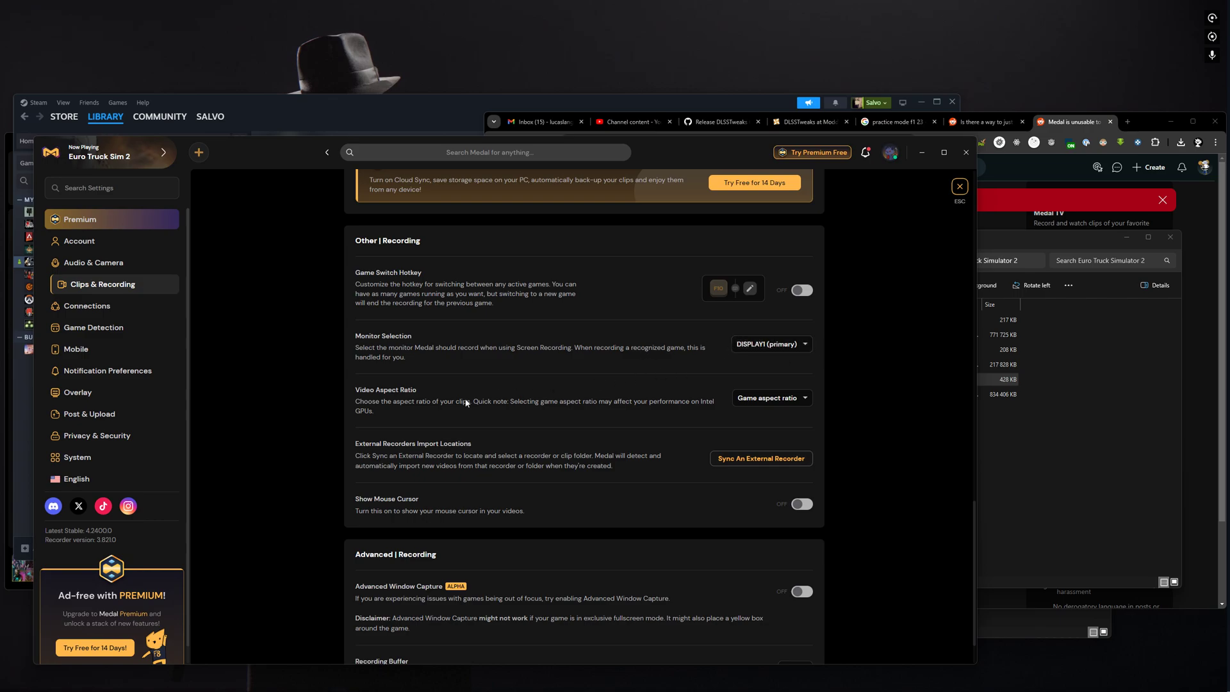
left_click(768, 398)
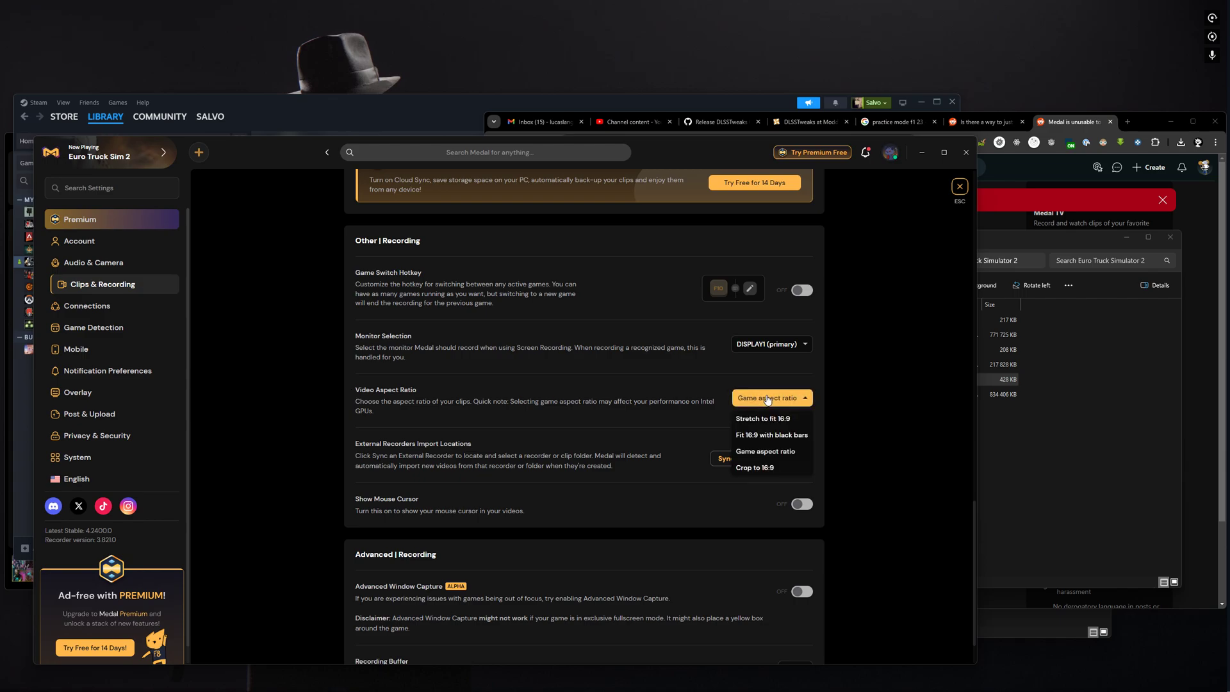
left_click(789, 400)
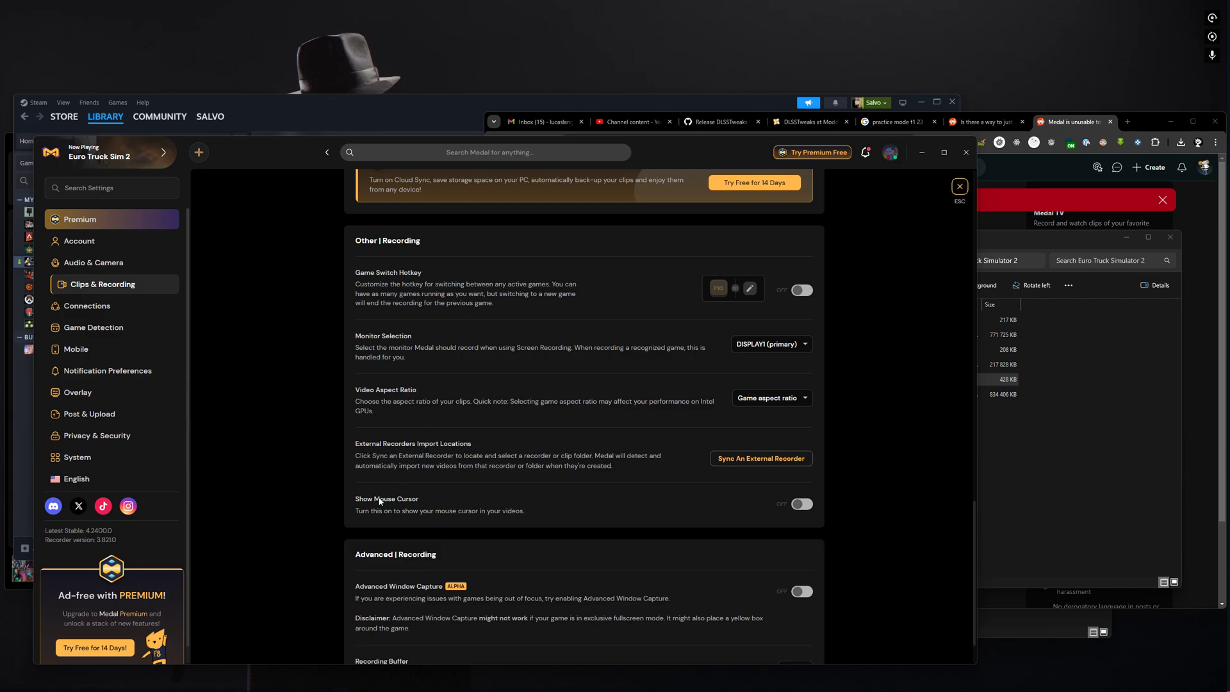
Try the Show Mouse Cursor switch on and off, and check the Recording Buffer choices.
scroll(403, 481, "down", 1)
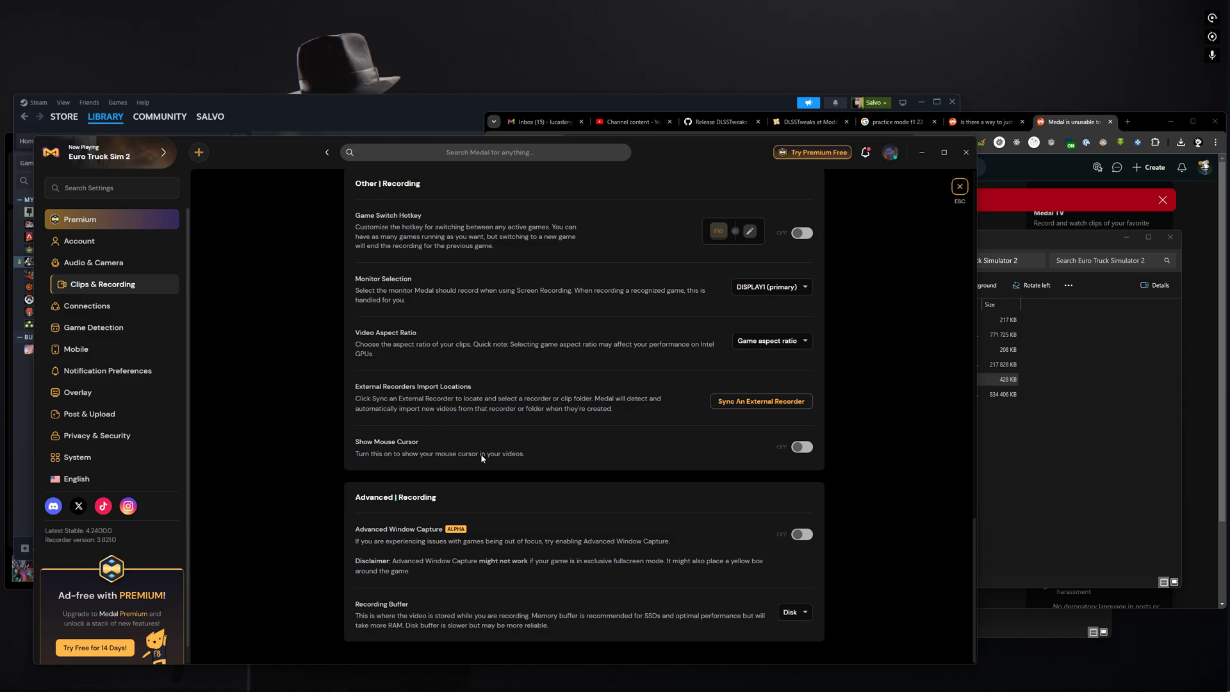
left_click(791, 447)
left_click(795, 448)
left_click(803, 612)
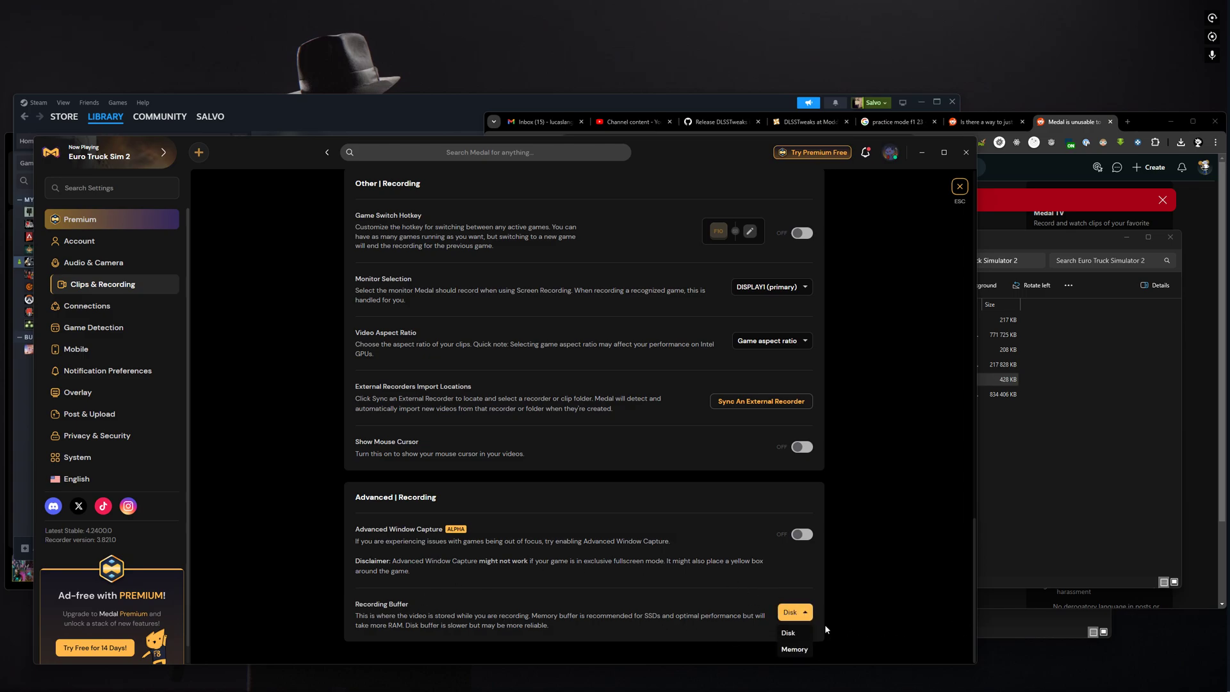
left_click(535, 639)
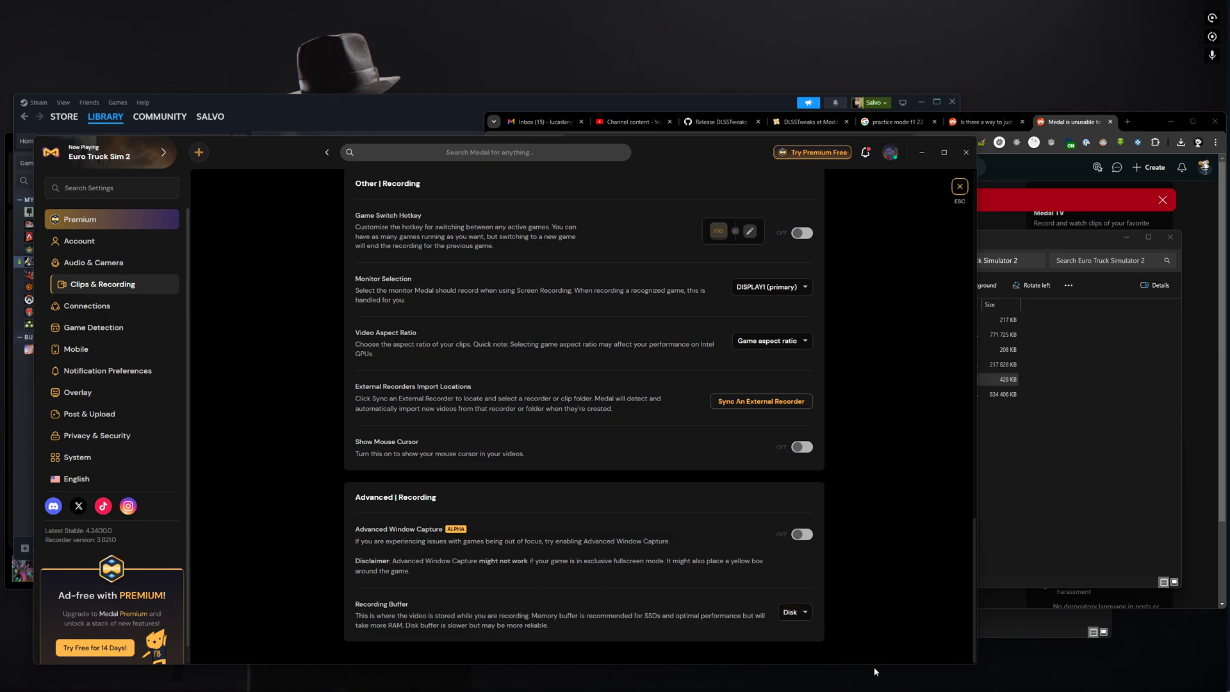
Open the Audio & Camera settings and review the audio recording options and the input device settings.
scroll(877, 552, "up", 6)
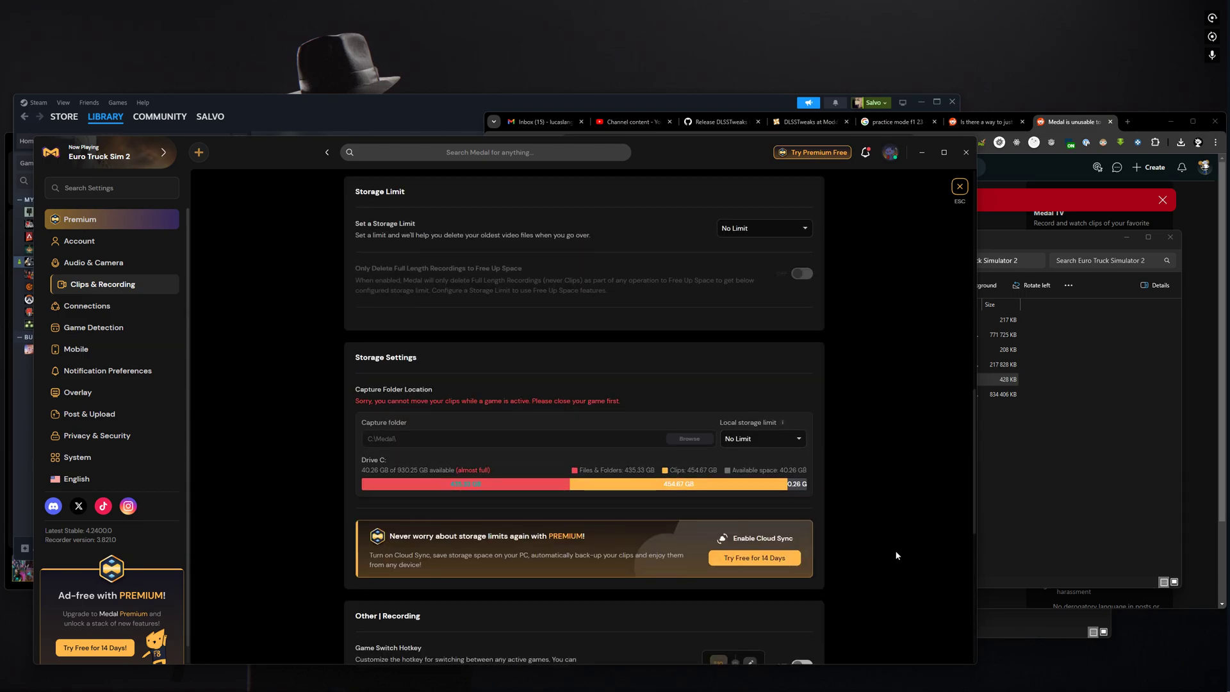
scroll(902, 549, "up", 8)
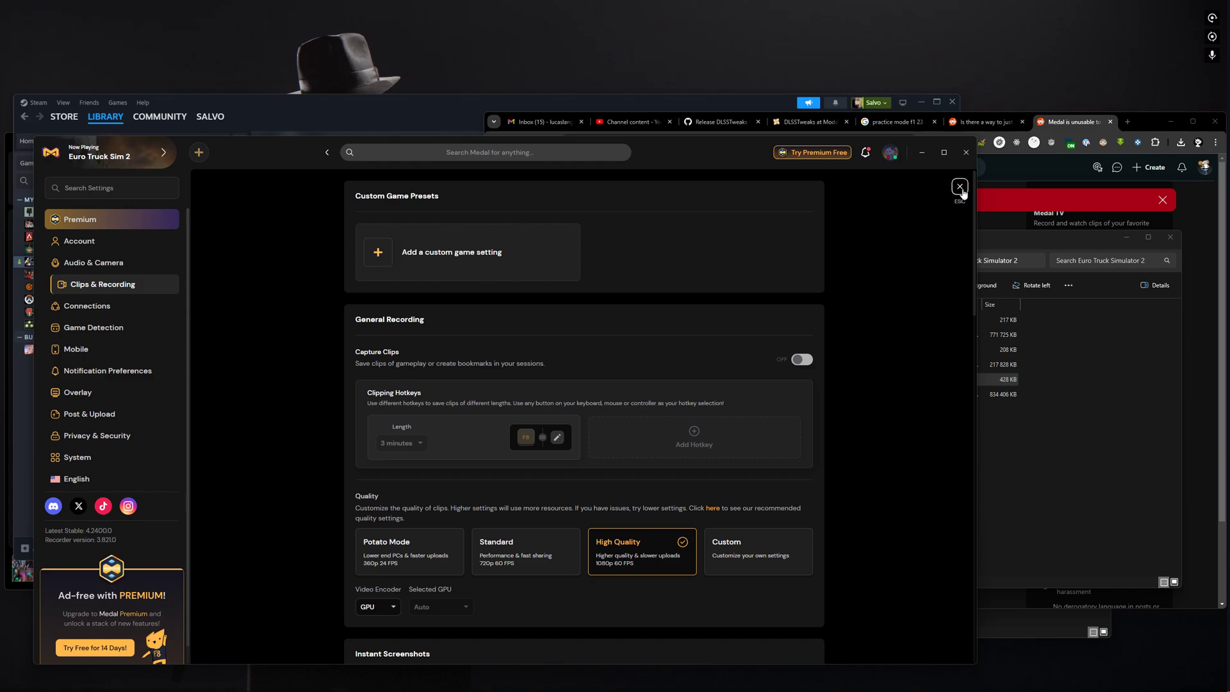
left_click(116, 272)
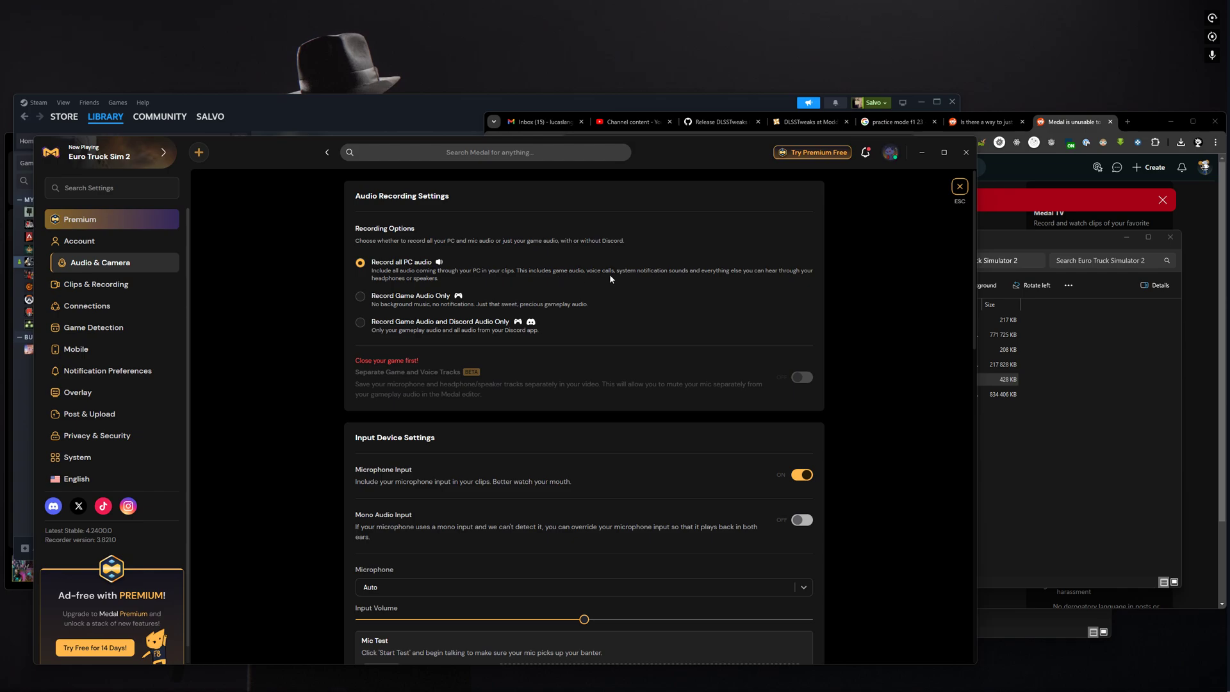
scroll(616, 279, "down", 1)
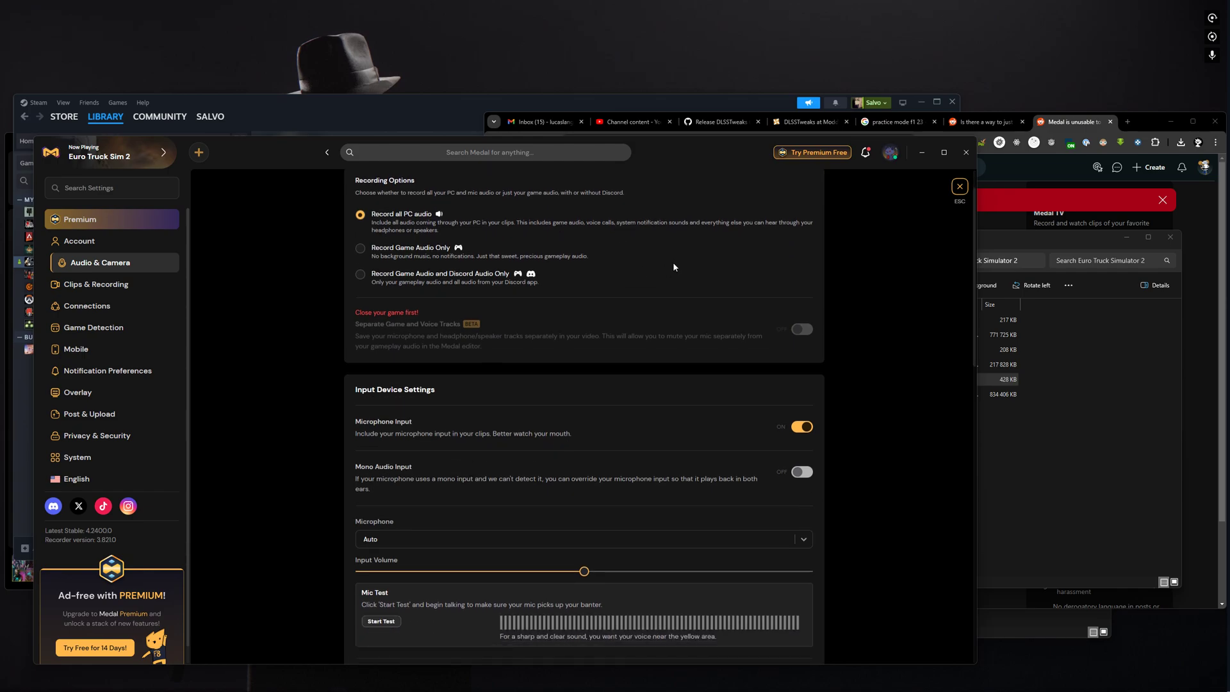
scroll(808, 243, "down", 1)
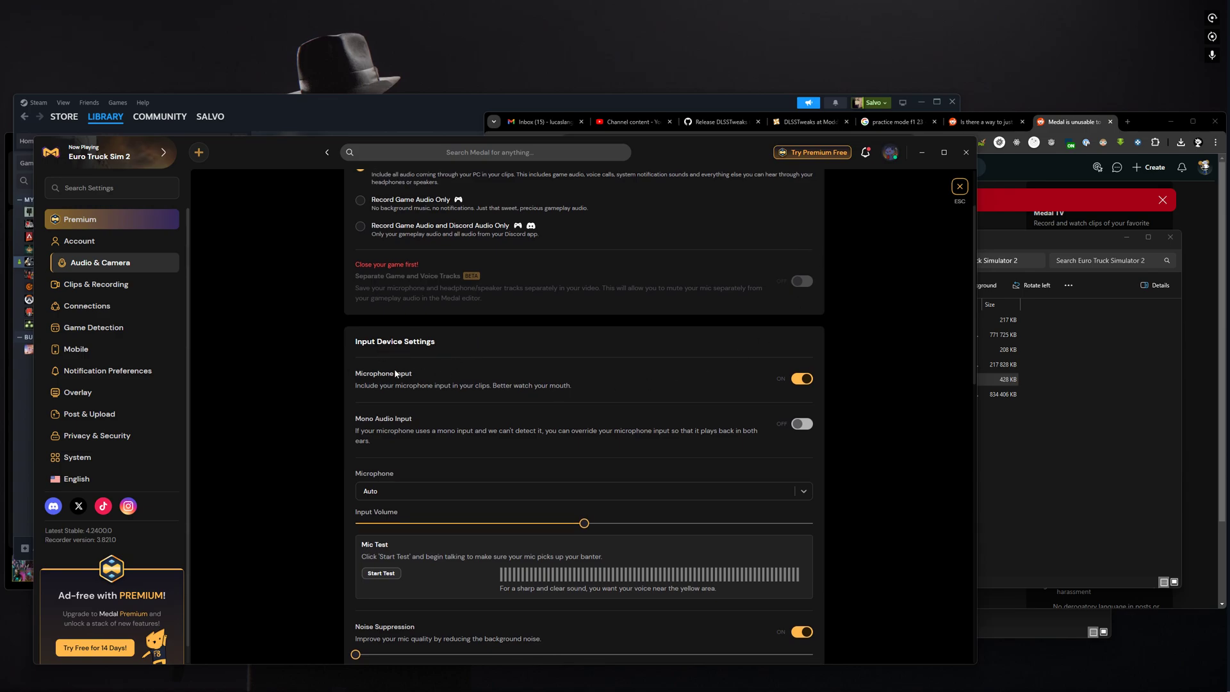
scroll(403, 374, "down", 2)
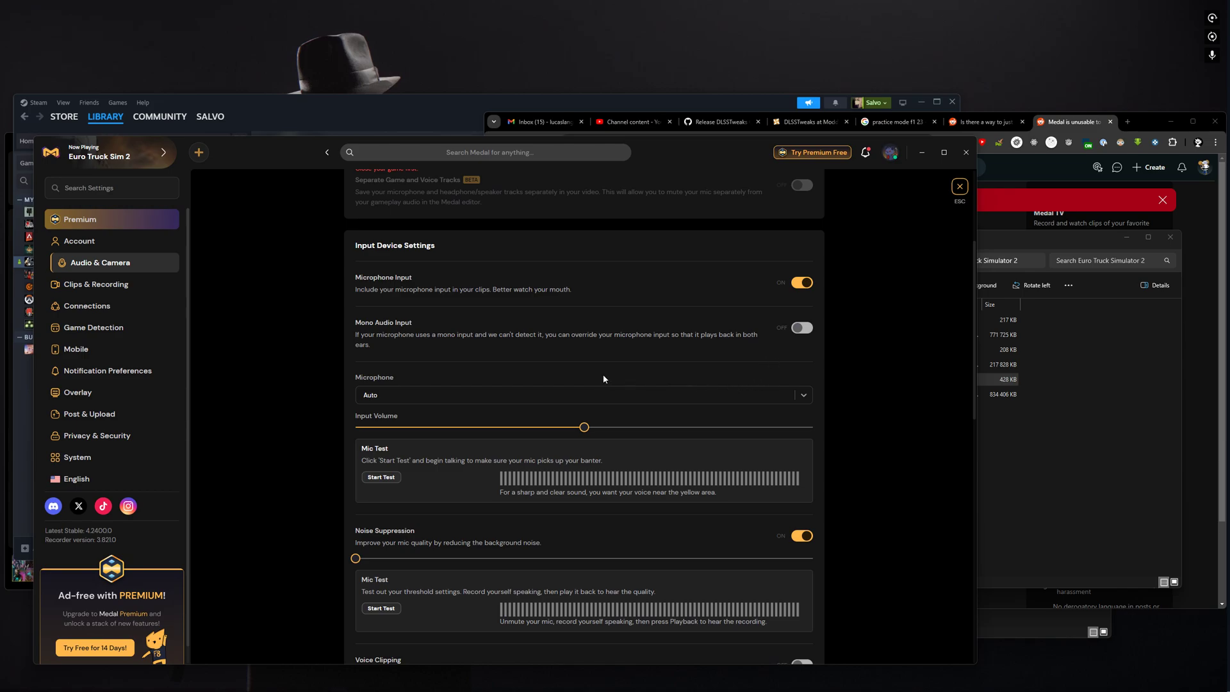
Set the microphone to Headset Microphone (CORSAIR VIRTUOSO Wireless Gaming Headset) and compare it with the input device in the Windows volume mixer.
left_click(404, 400)
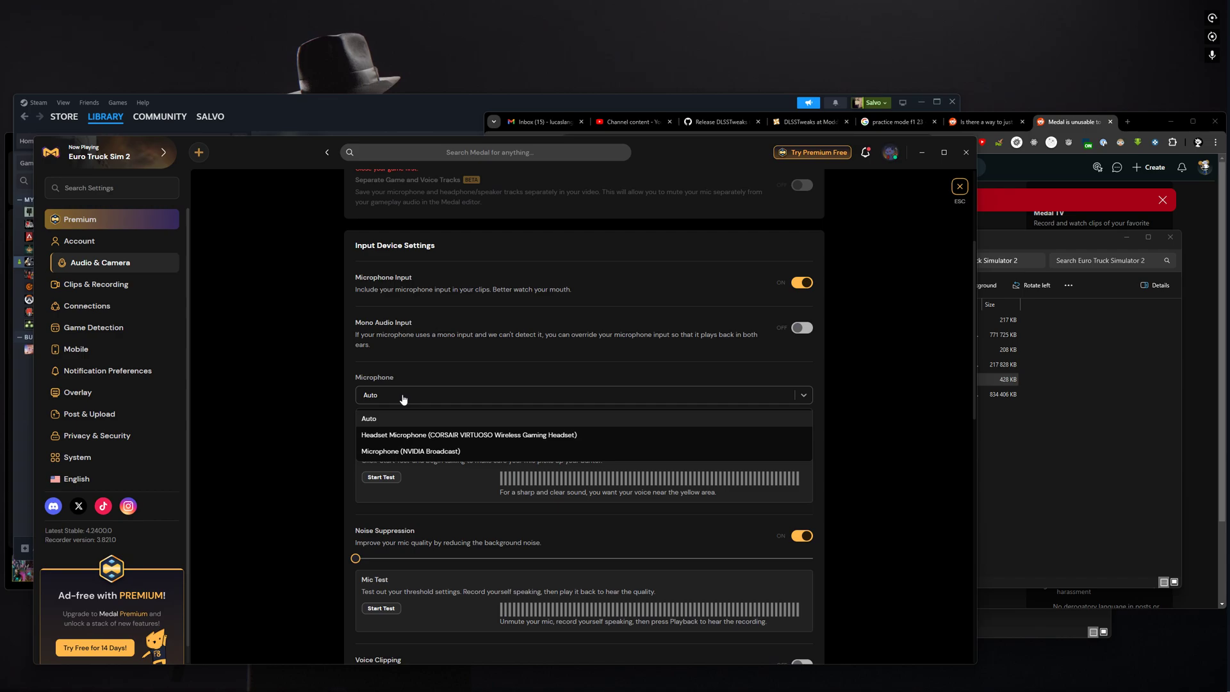
left_click(387, 435)
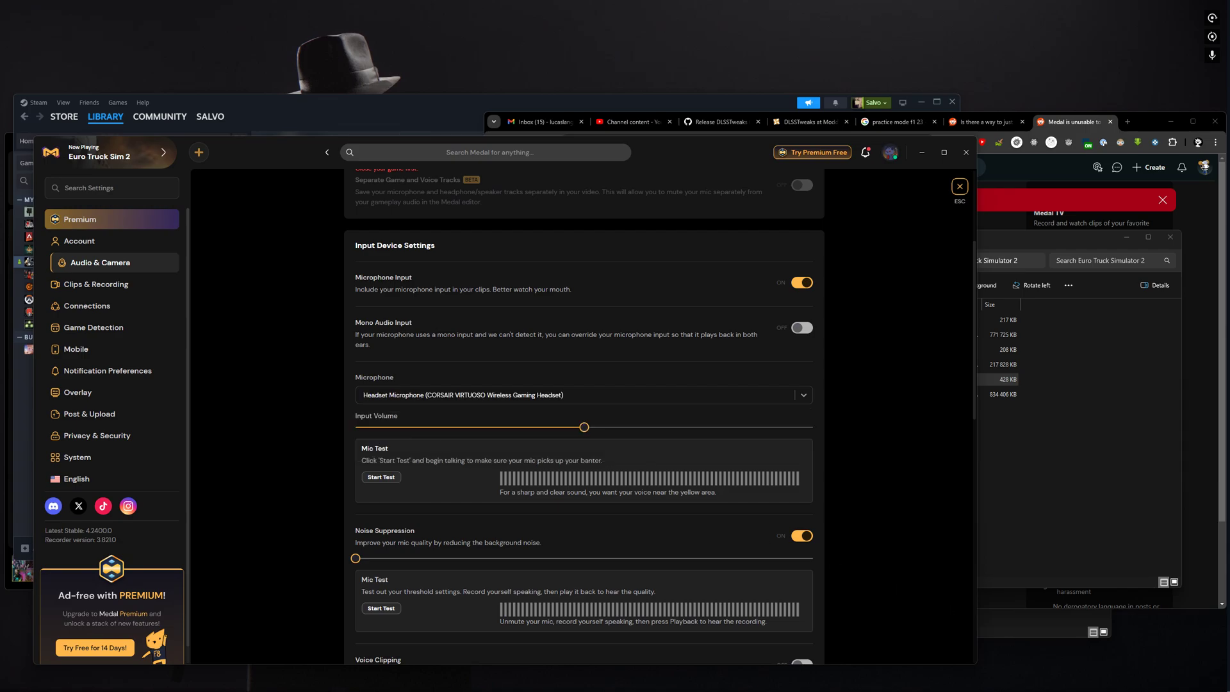
right_click(1147, 681)
left_click(1160, 642)
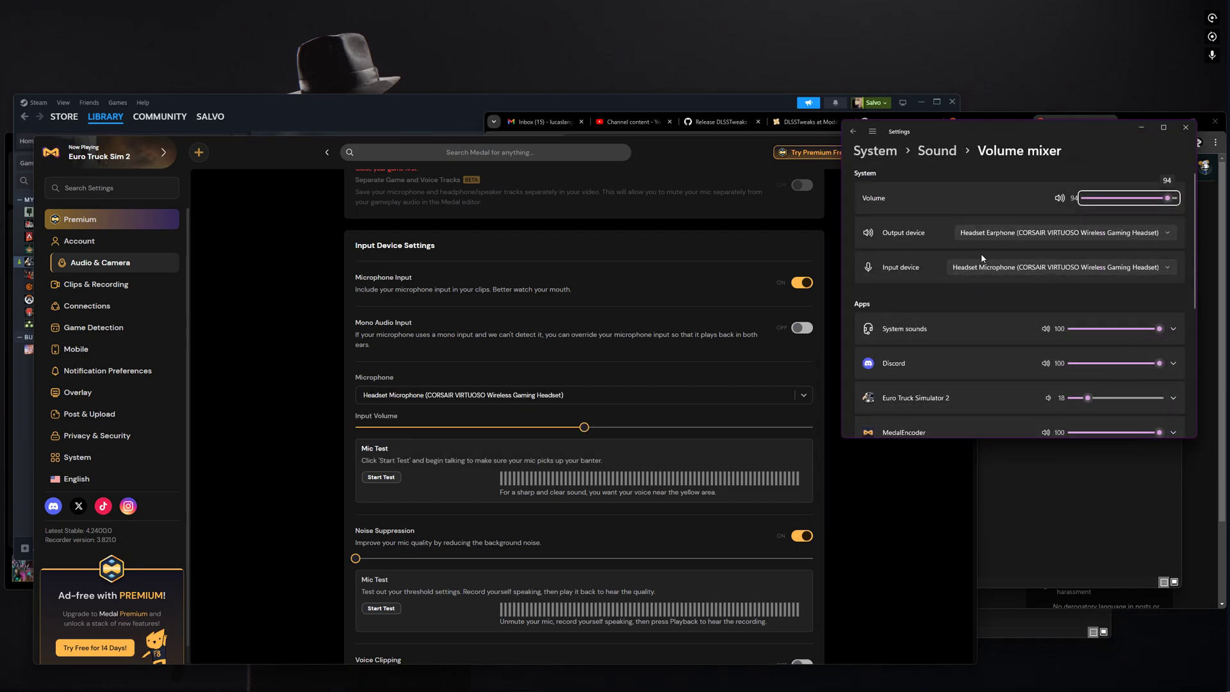
left_click(981, 277)
left_click(980, 271)
left_click(1144, 131)
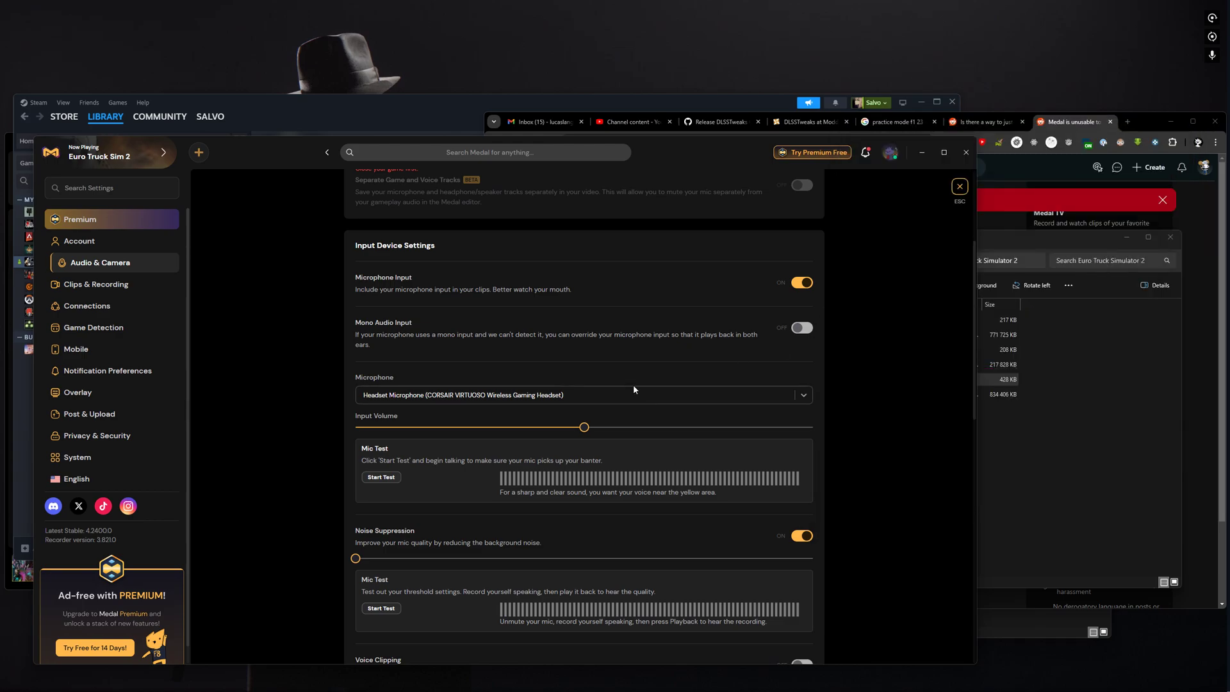
Run and stop a microphone test, and review the noise suppression, voice clipping and push to talk settings.
scroll(571, 397, "down", 2)
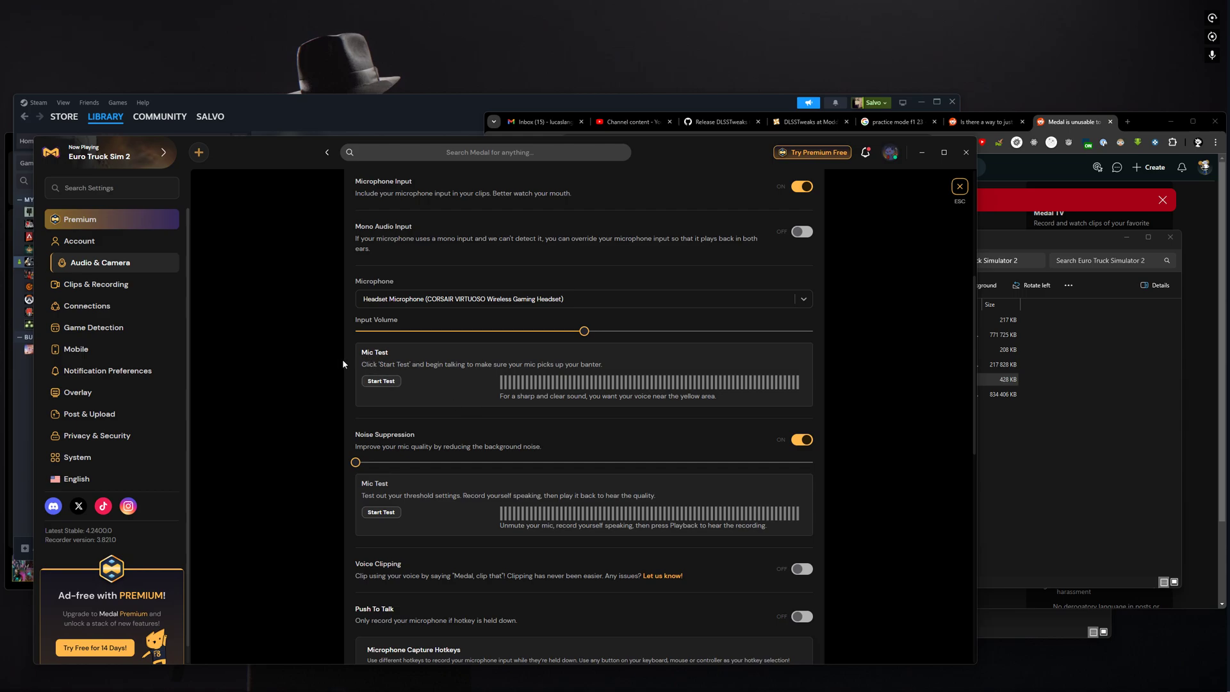
left_click(391, 382)
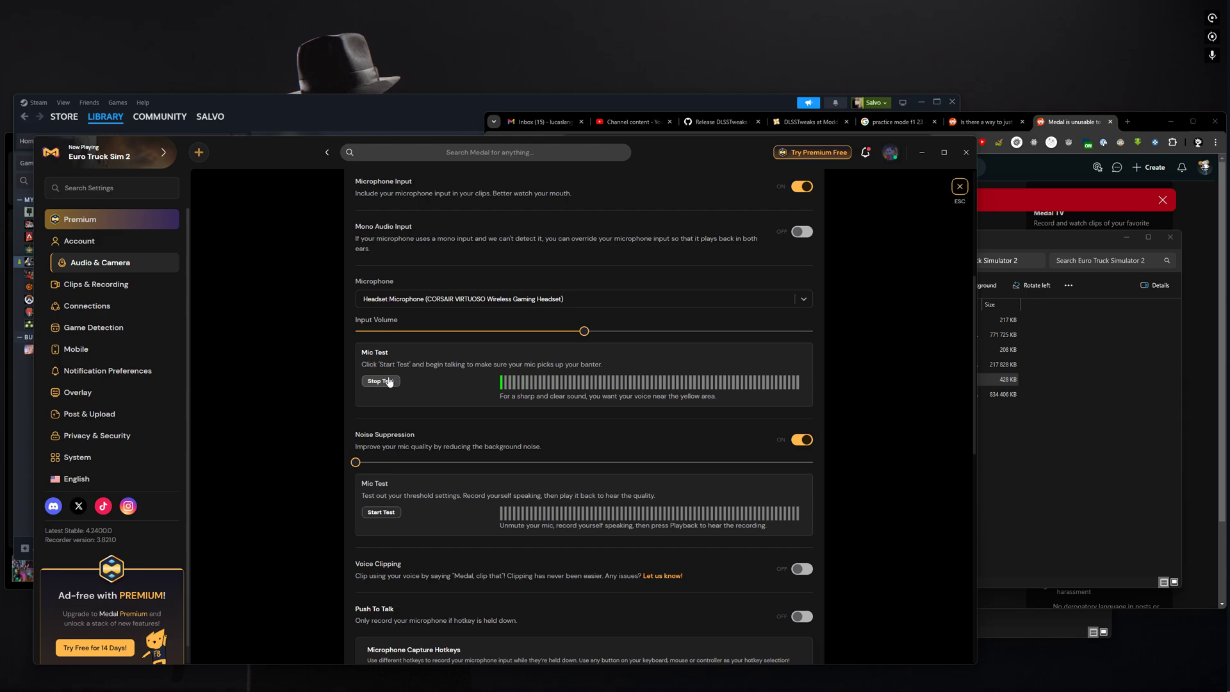
left_click(388, 381)
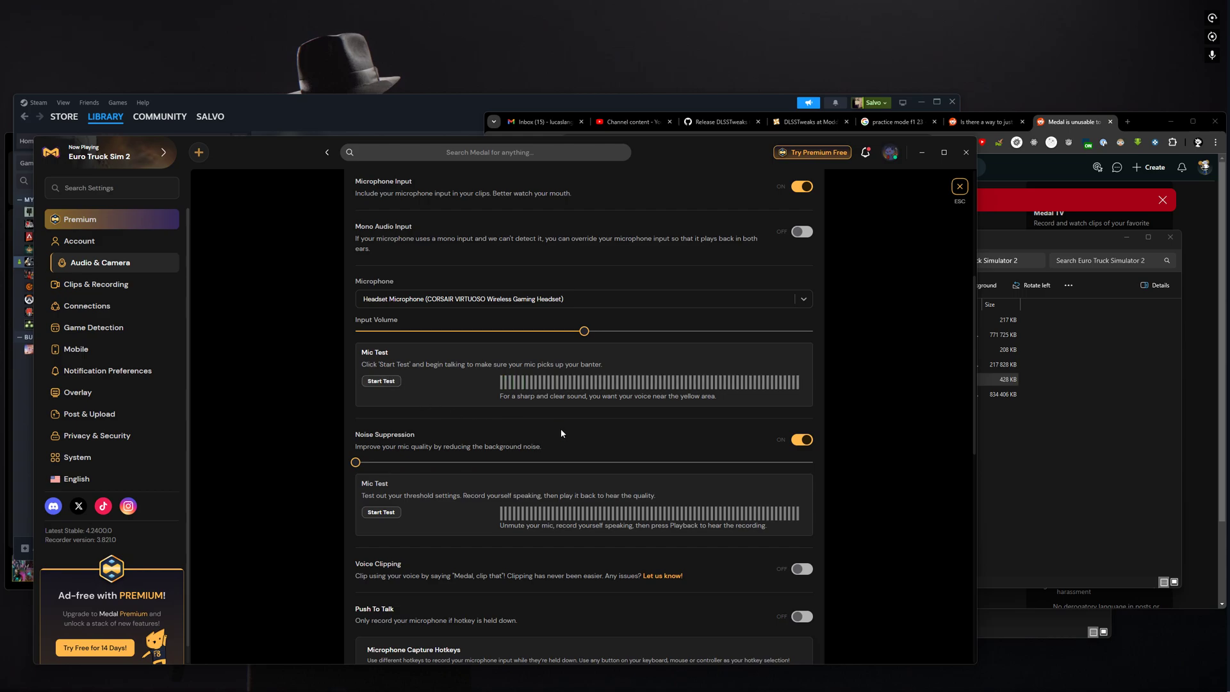
scroll(560, 434, "down", 2)
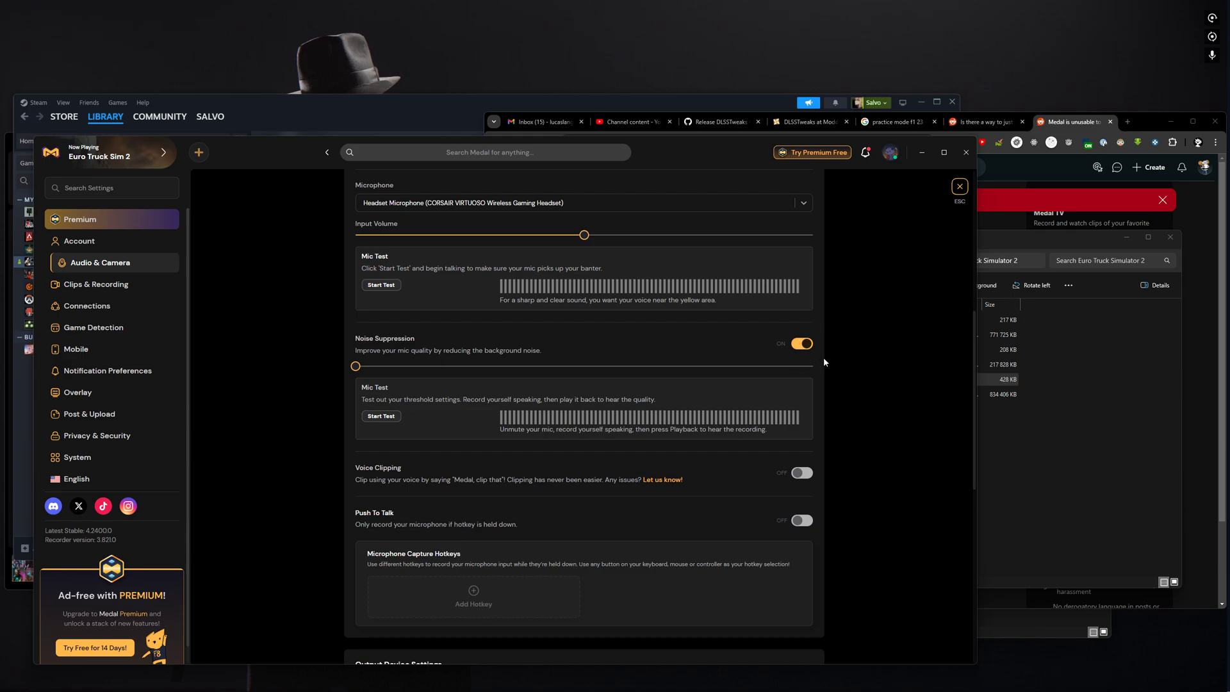
scroll(417, 482, "down", 2)
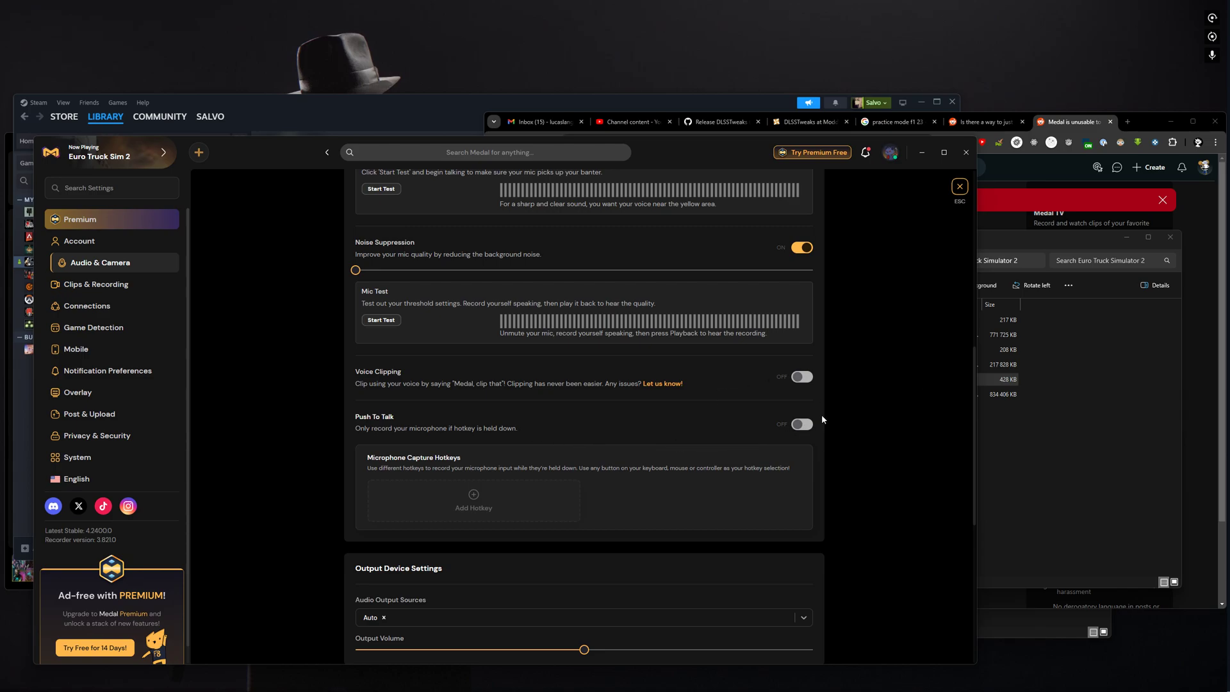
scroll(823, 420, "down", 3)
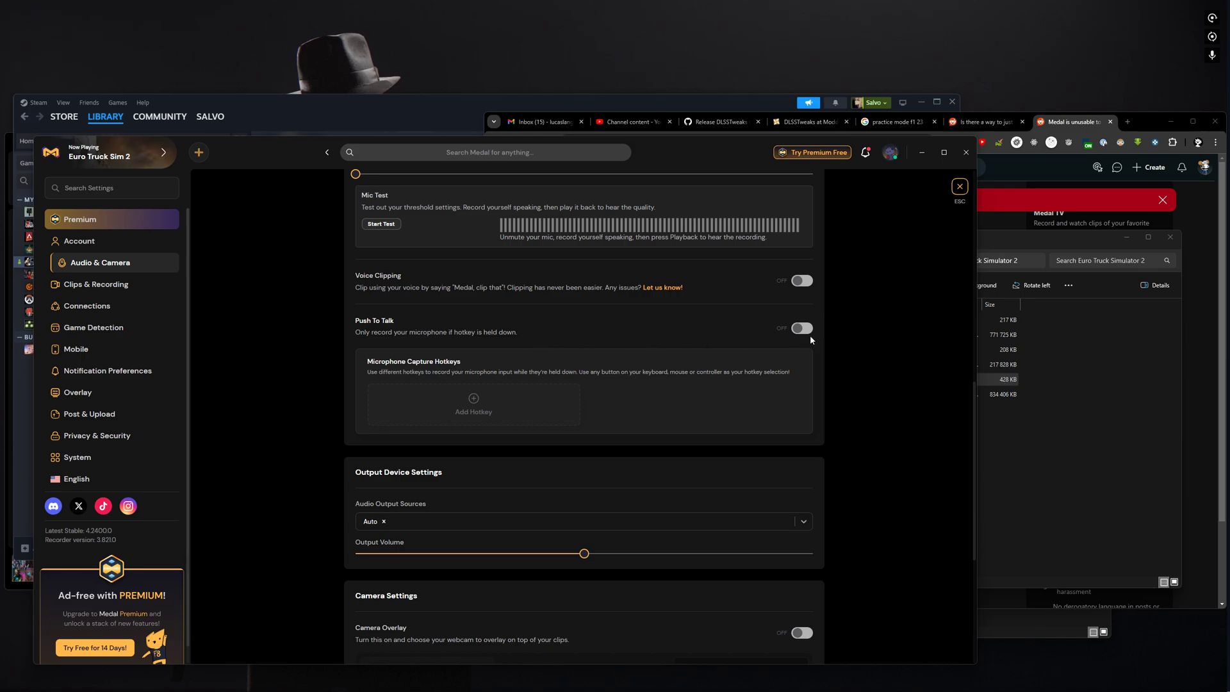
Set the audio output source to Headset Earphone (CORSAIR VIRTUOSO Wireless Gaming Headset) and compare it with the output device in the Windows volume mixer.
scroll(679, 426, "down", 4)
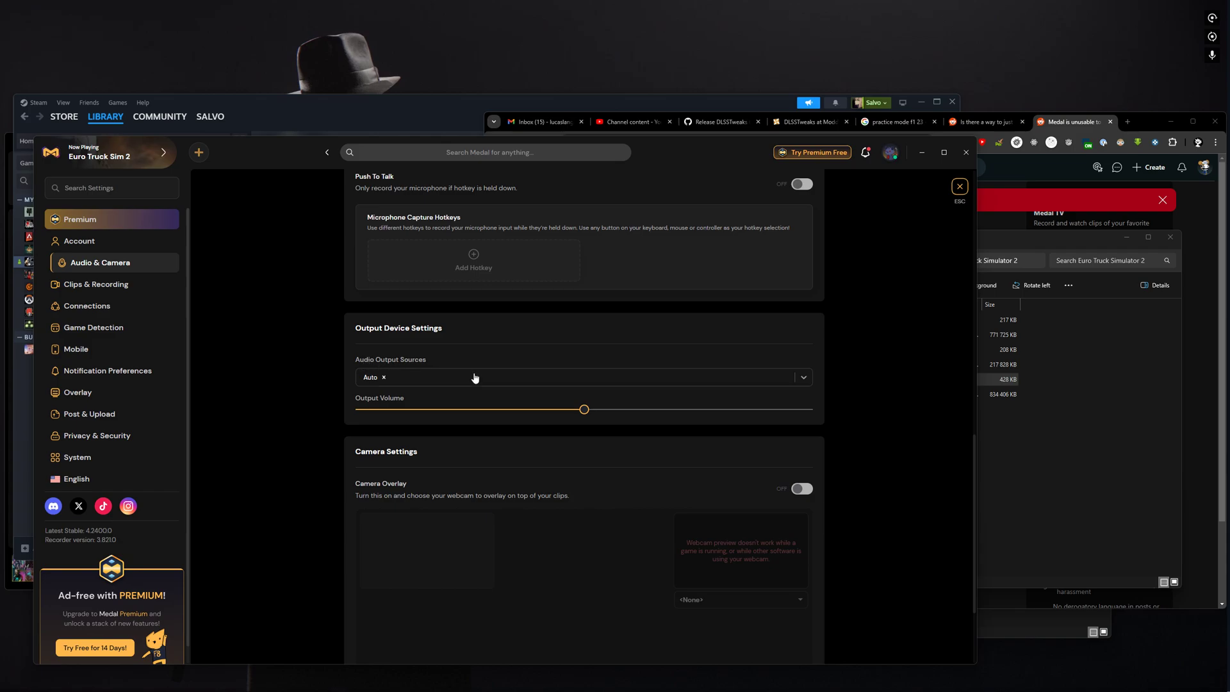
left_click(737, 384)
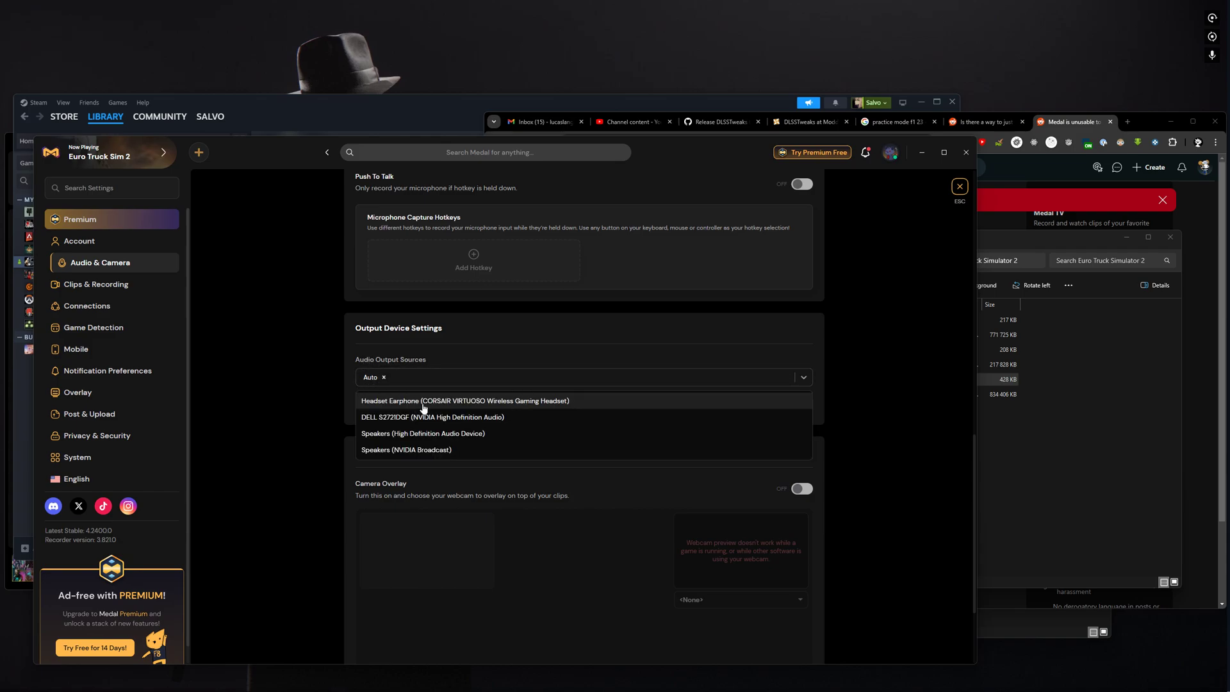
left_click(458, 408)
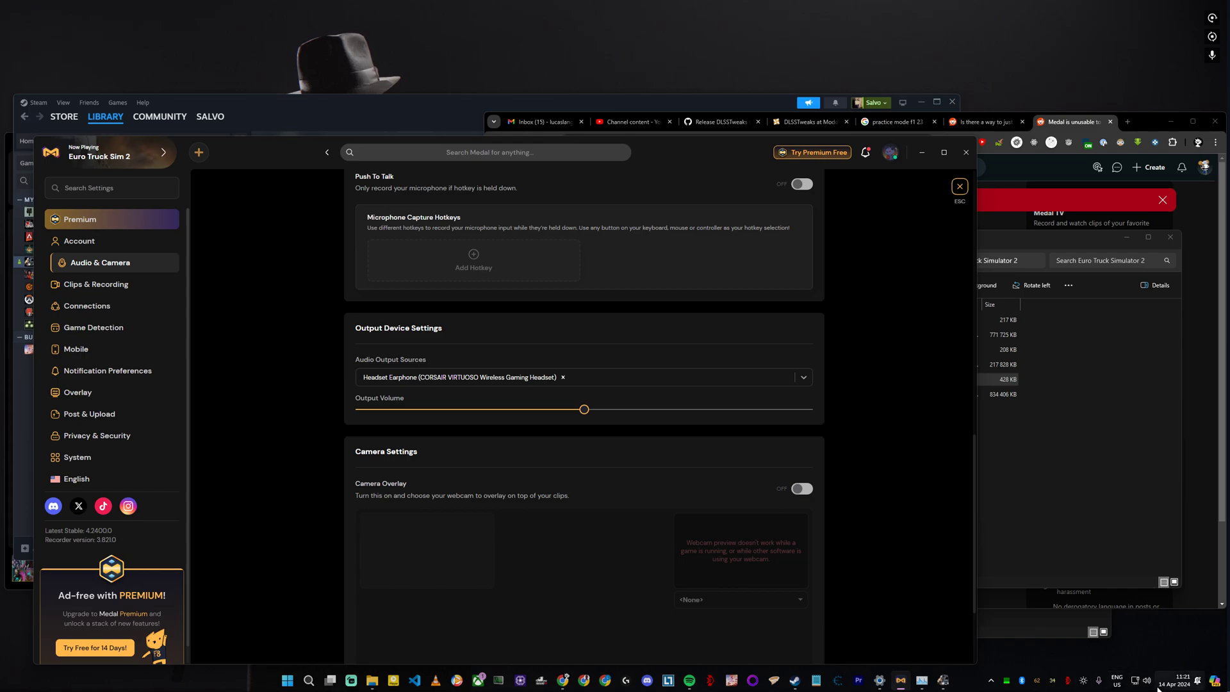
right_click(1145, 681)
left_click(1150, 652)
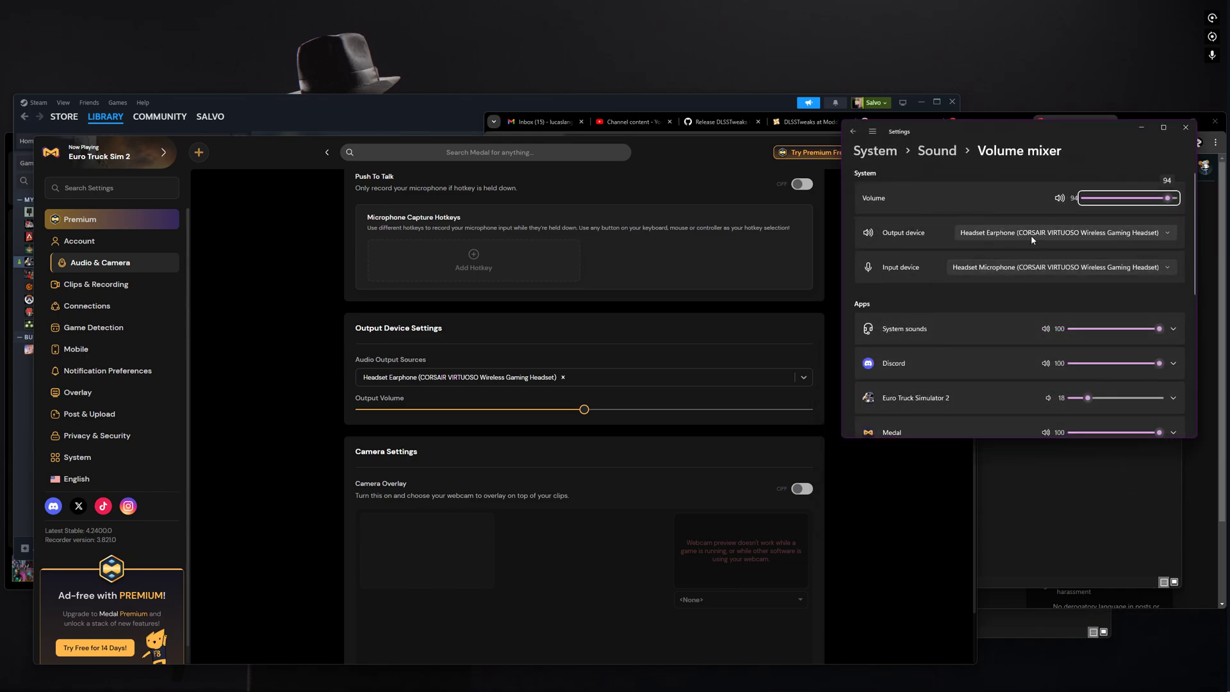
left_click(334, 467)
Review the camera overlay settings, and leave the settings for the library of recorded clips.
scroll(334, 467, "down", 2)
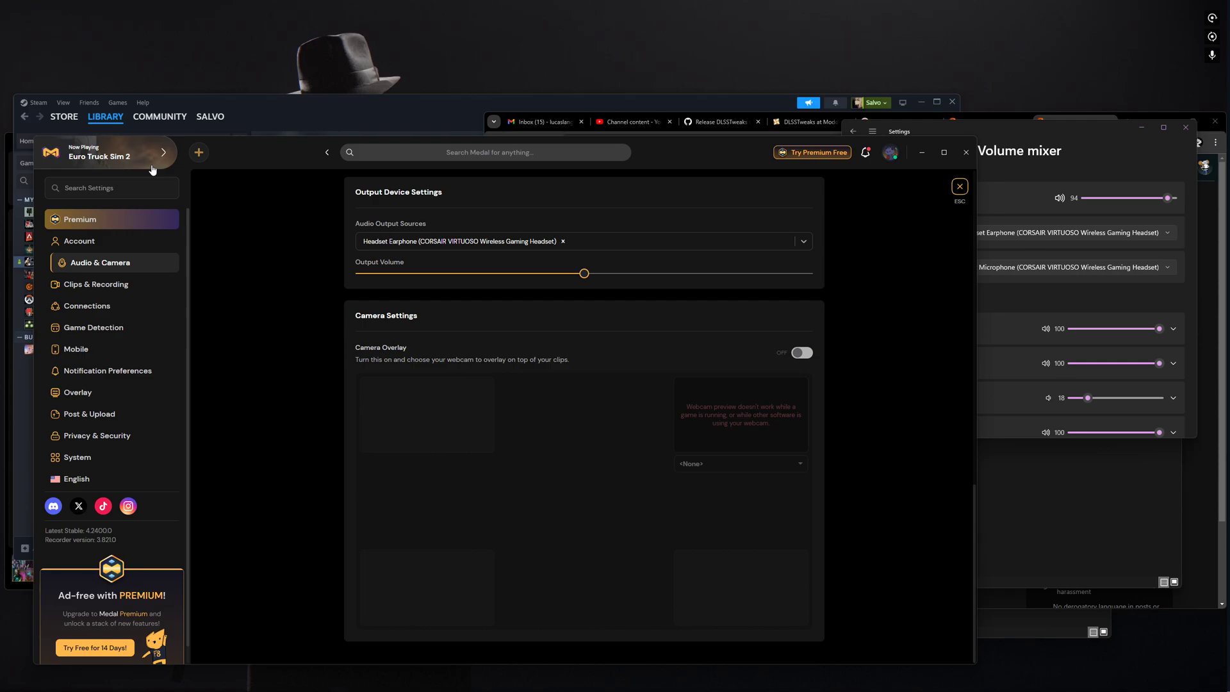
left_click(960, 187)
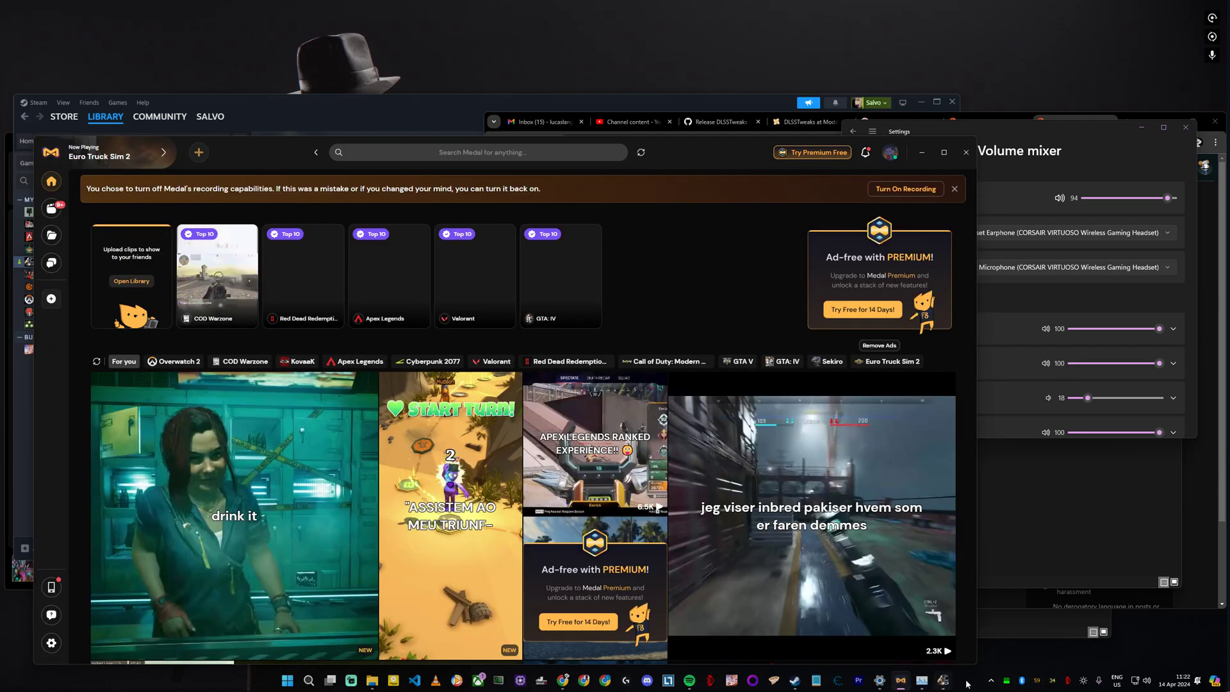
mouse_move(944, 683)
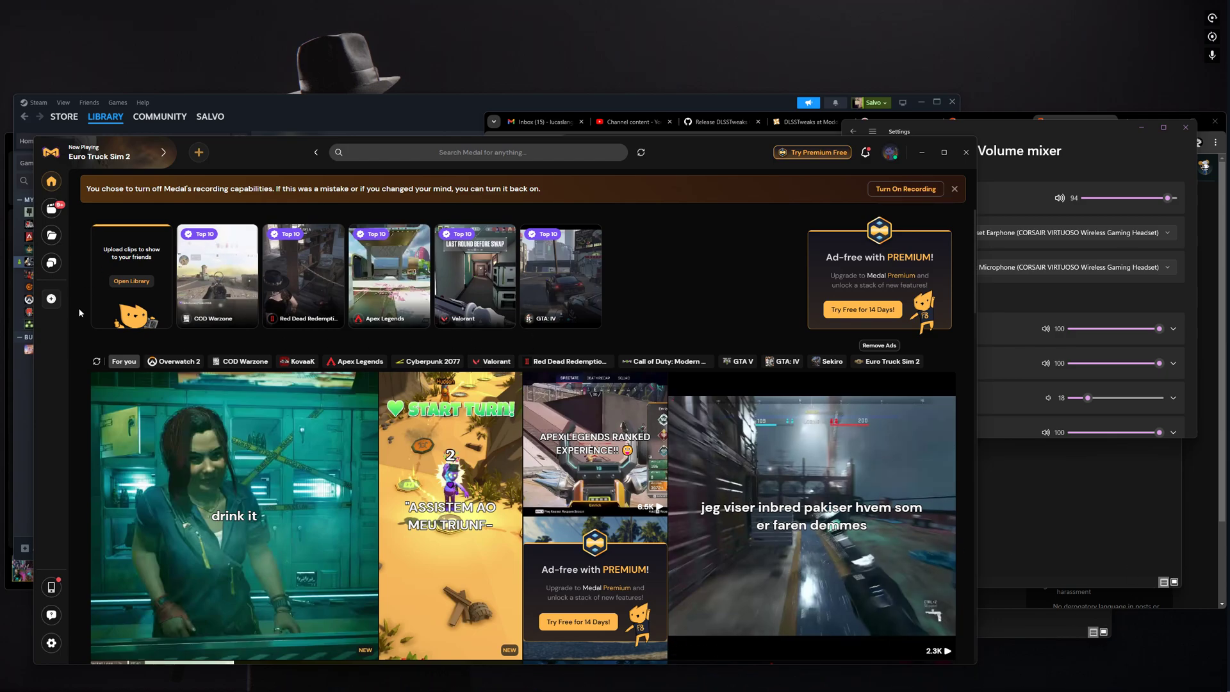
left_click(50, 208)
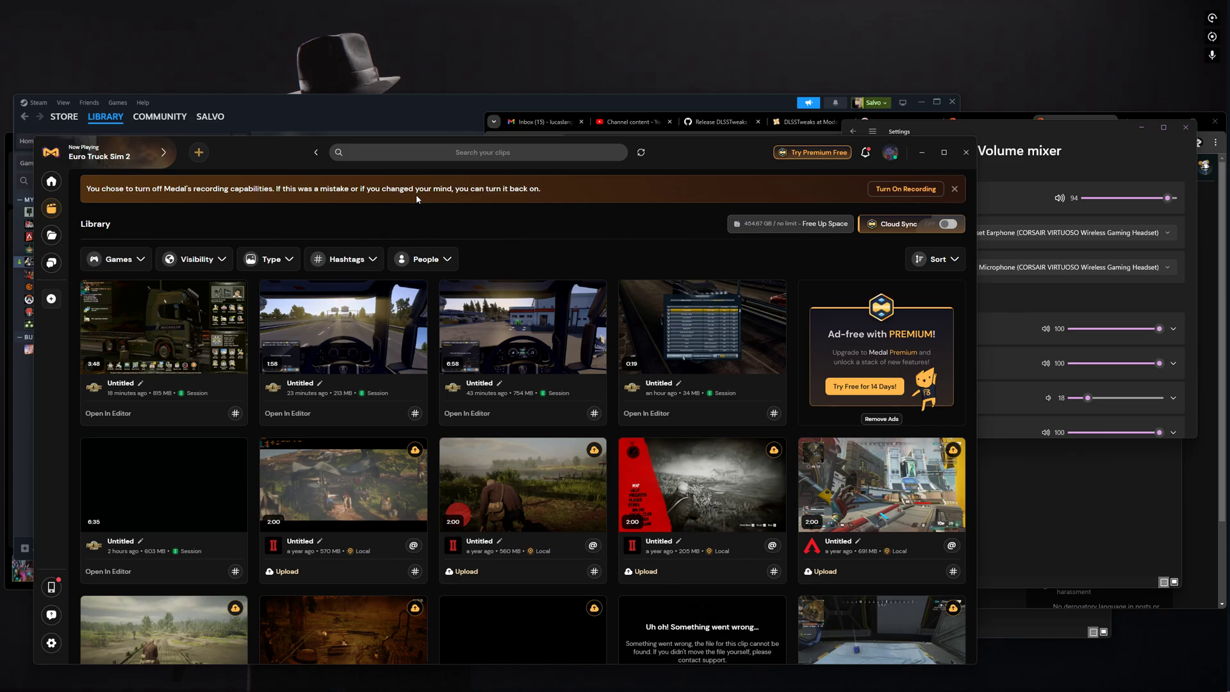
Turn Medal's recording capabilities back on, and review the clip capture settings before returning to the library.
left_click(906, 189)
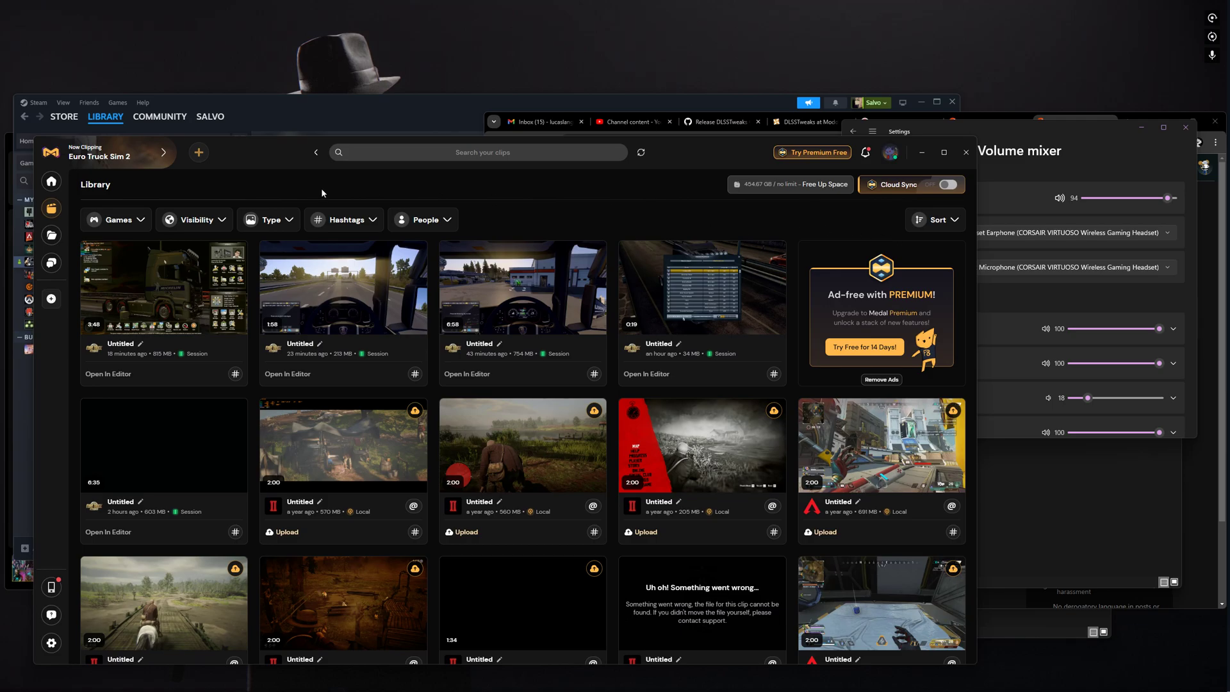
left_click(51, 643)
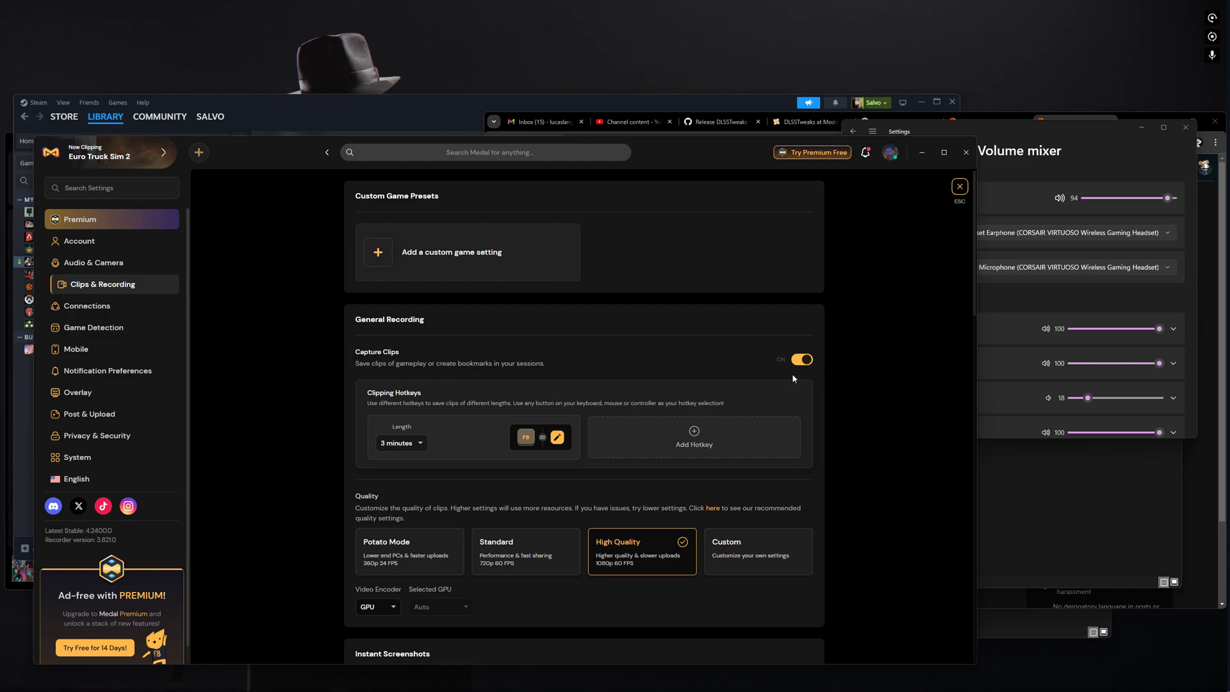
left_click(124, 164)
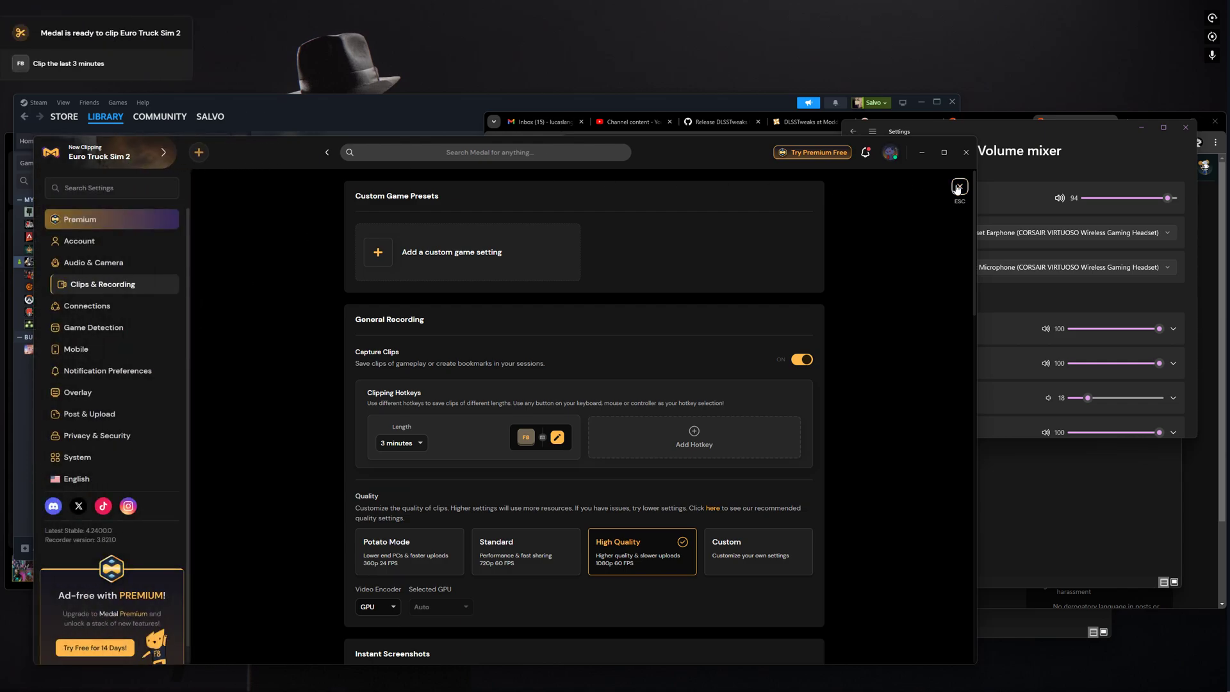
left_click(960, 187)
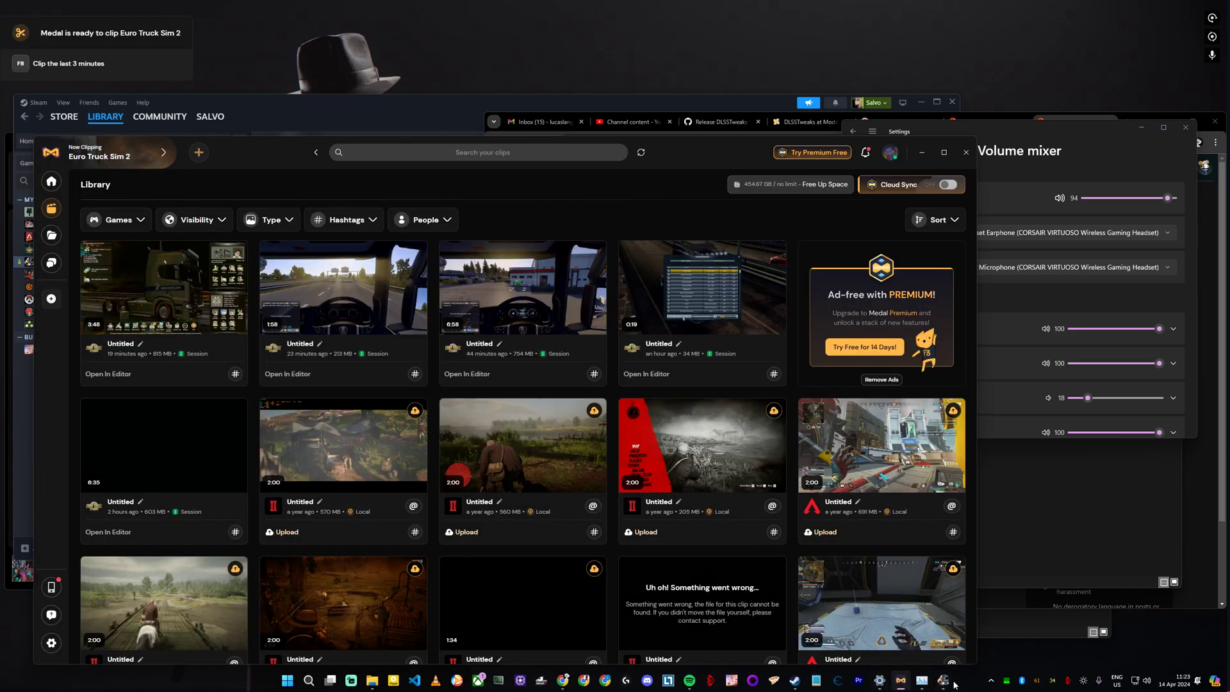
Switch to Euro Truck Simulator 2 and record a drive through the toll booth, ending the recording with the truck parked and its engine off.
mouse_move(944, 681)
left_click(922, 152)
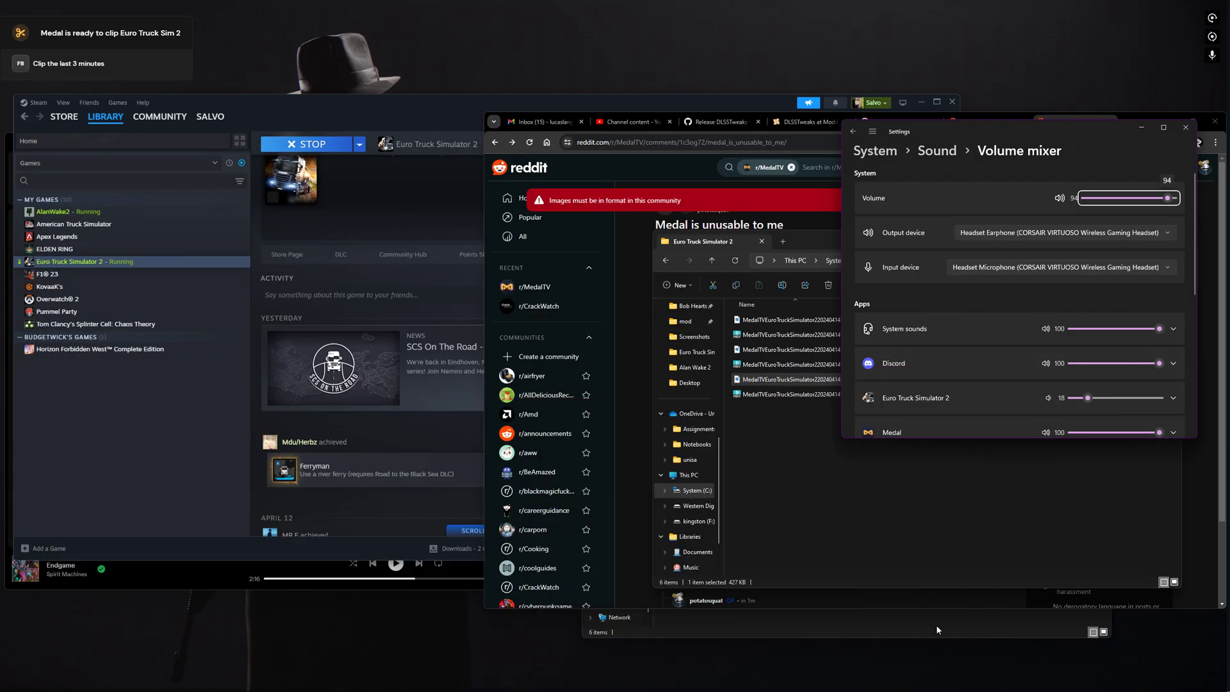
left_click(943, 680)
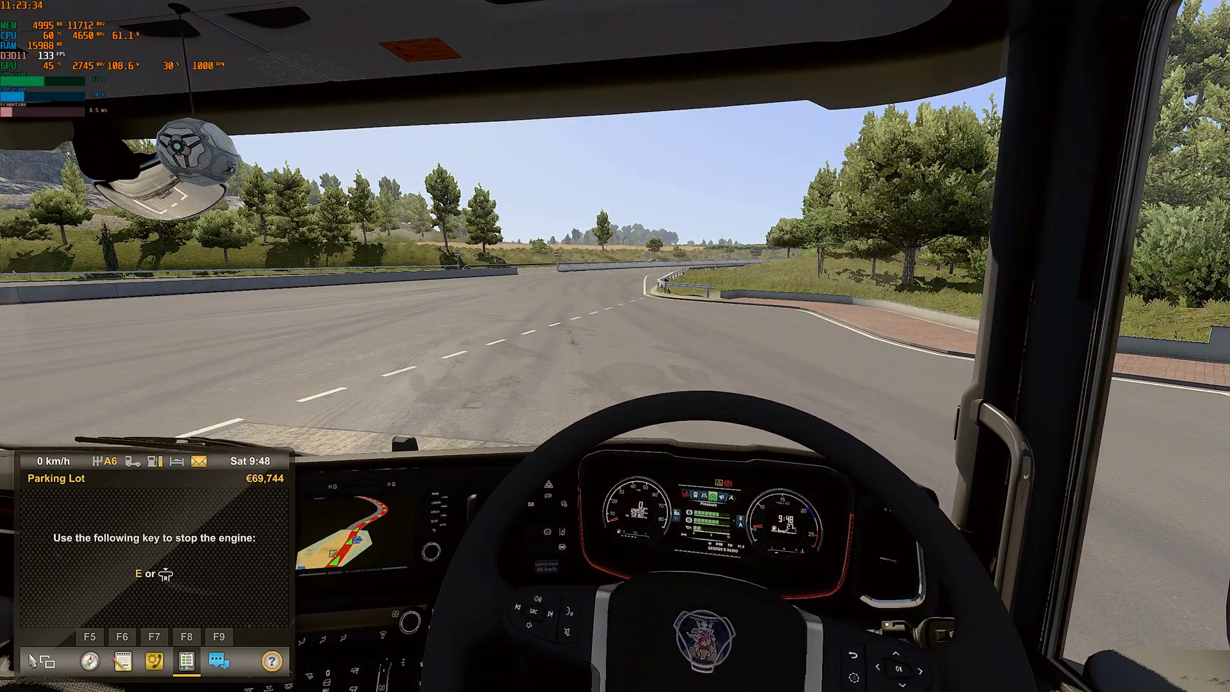
key("w")
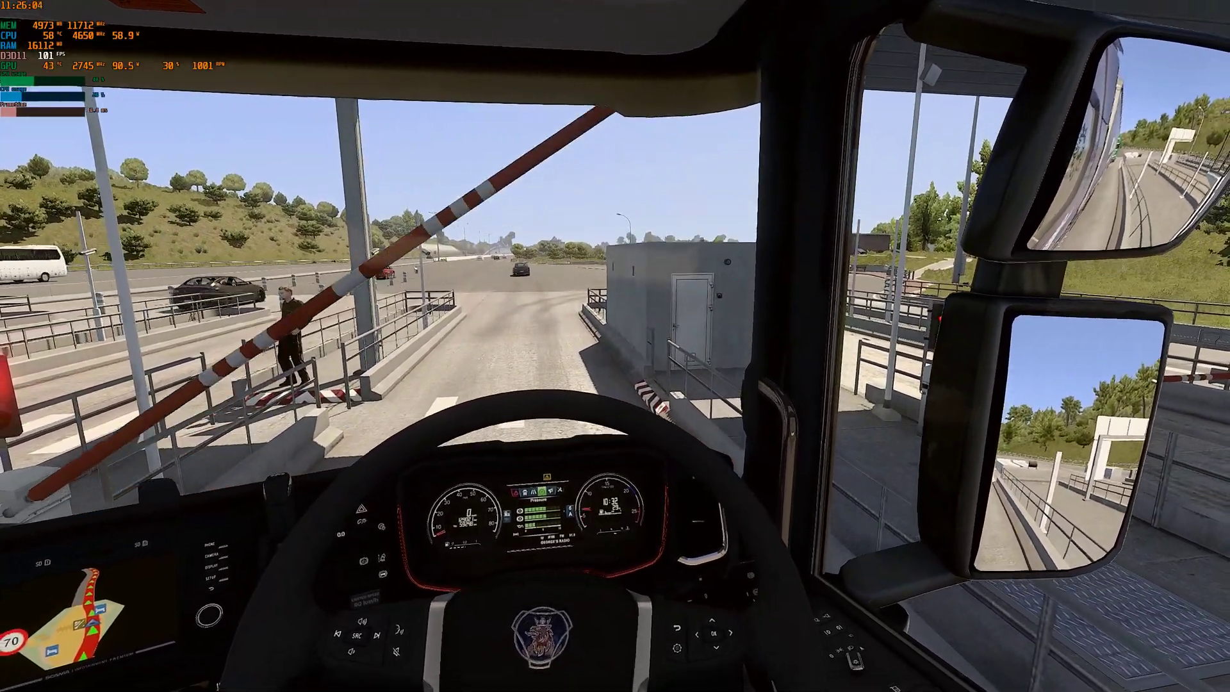
key("w")
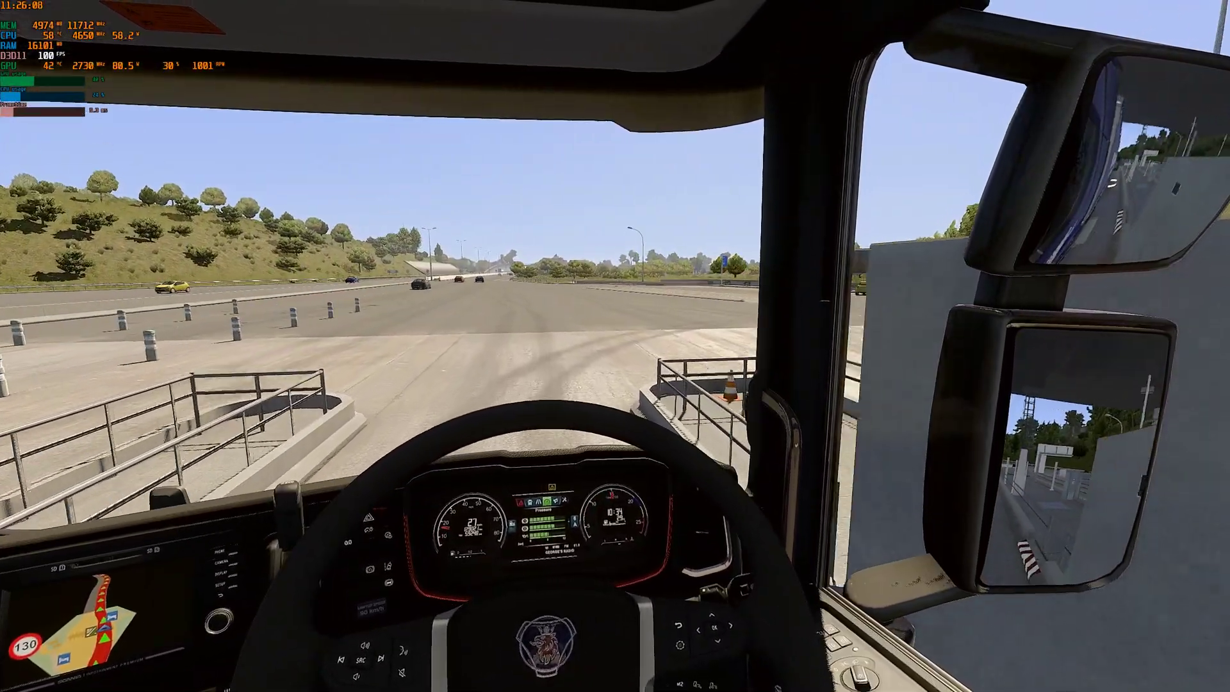
key("a")
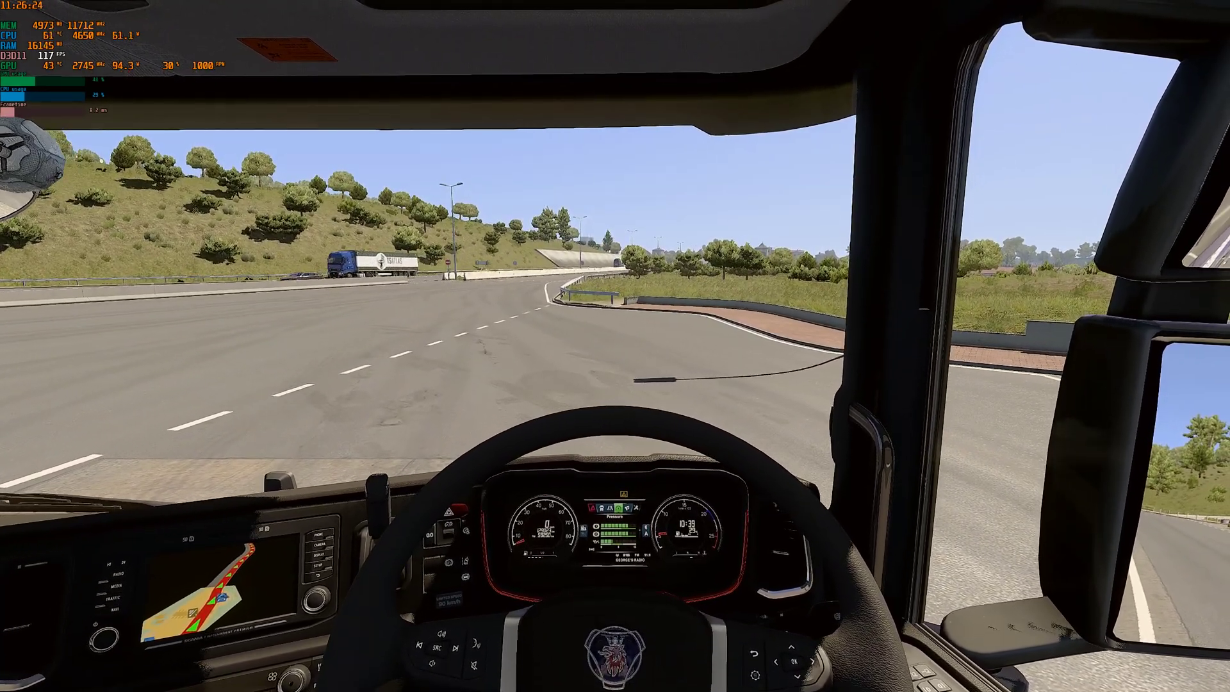
key("e")
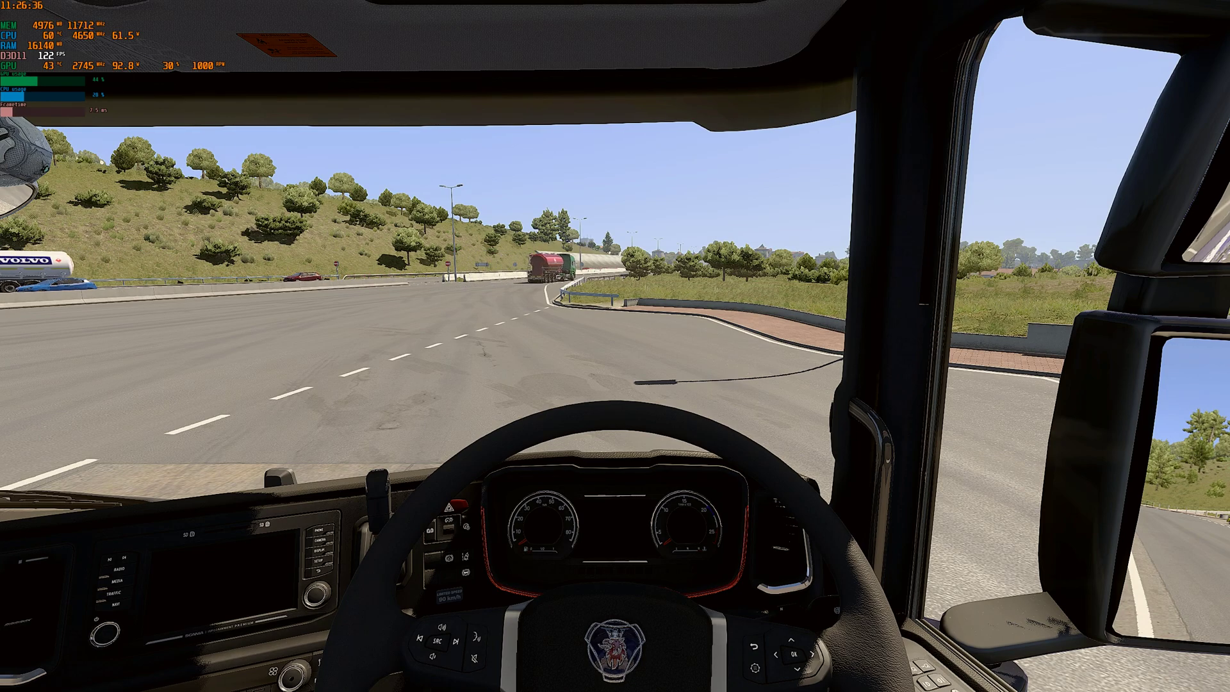
key("F8")
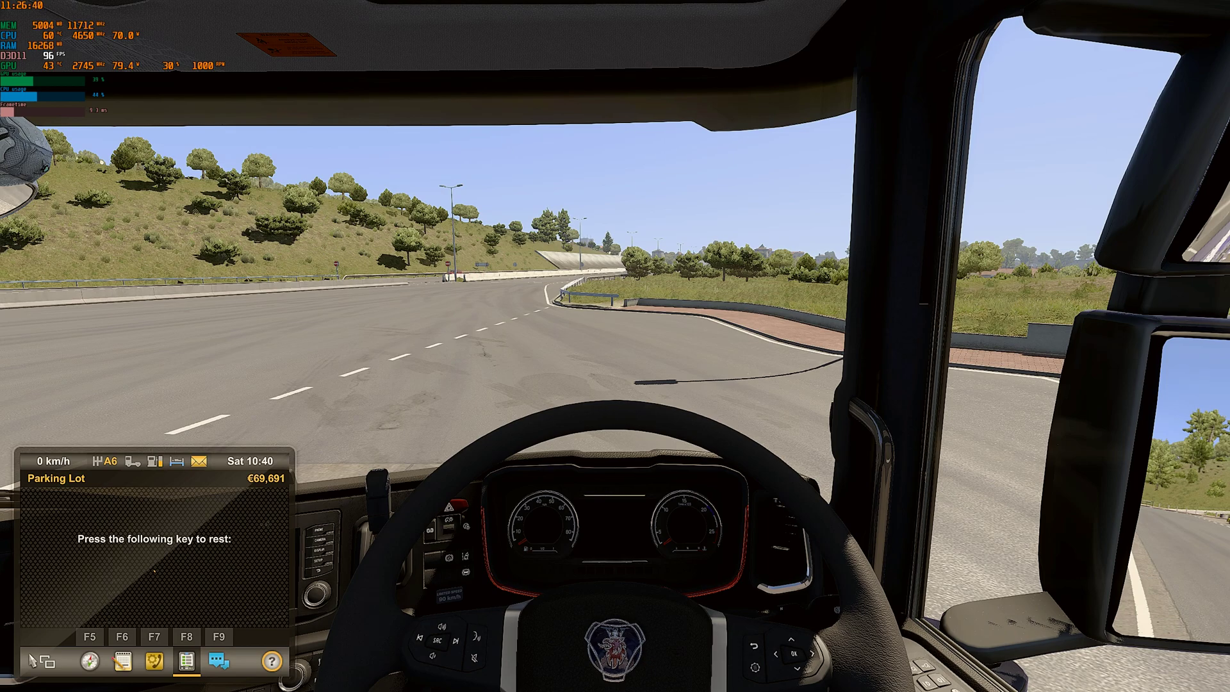
Return to Medal, open the newest Euro Truck Simulator 2 session recording in the editor and adjust its playback volume.
key("alt+Tab")
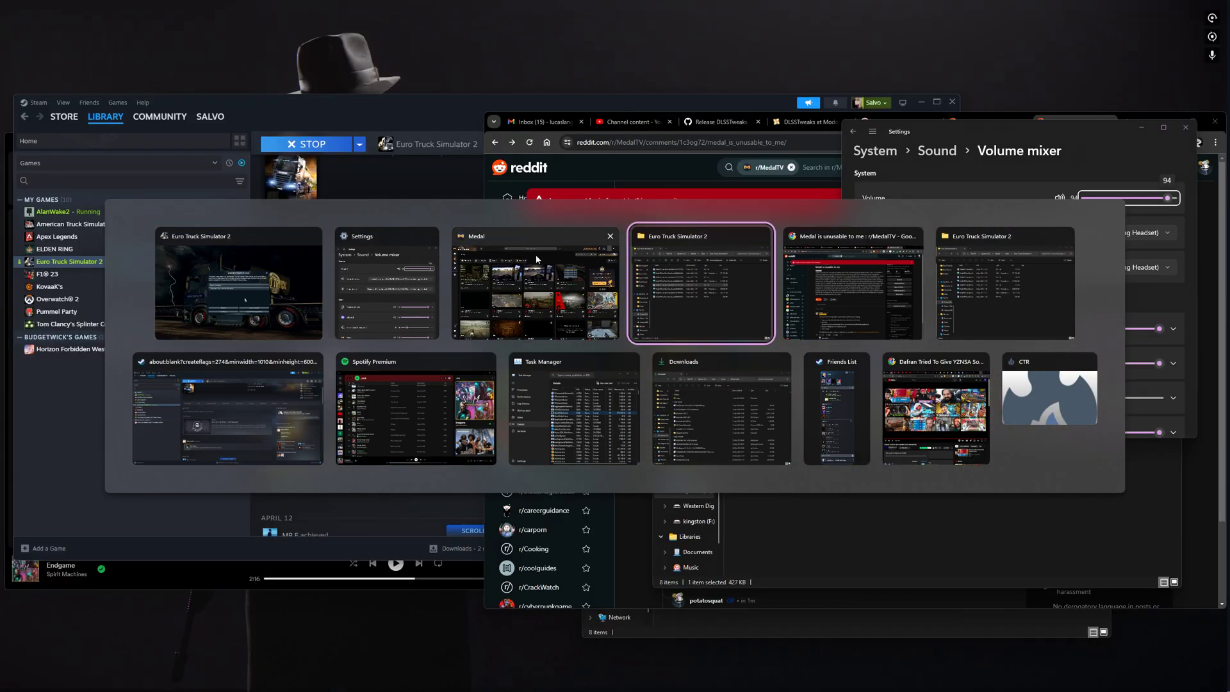
left_click(546, 274)
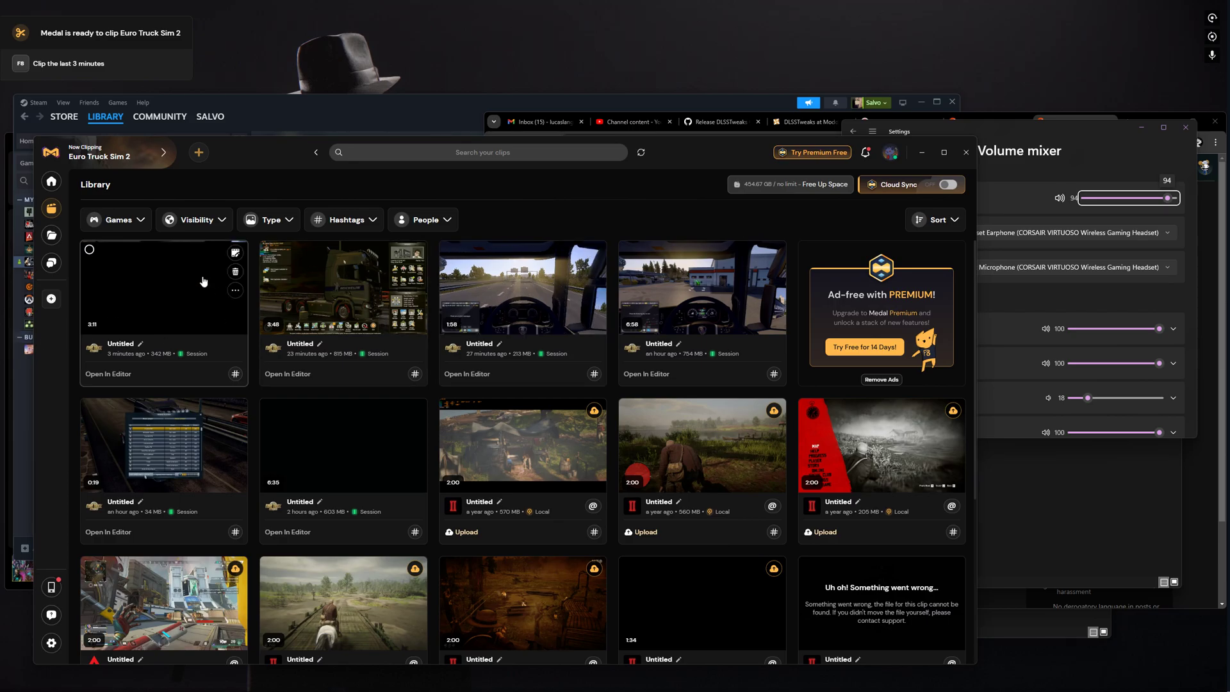
left_click(163, 308)
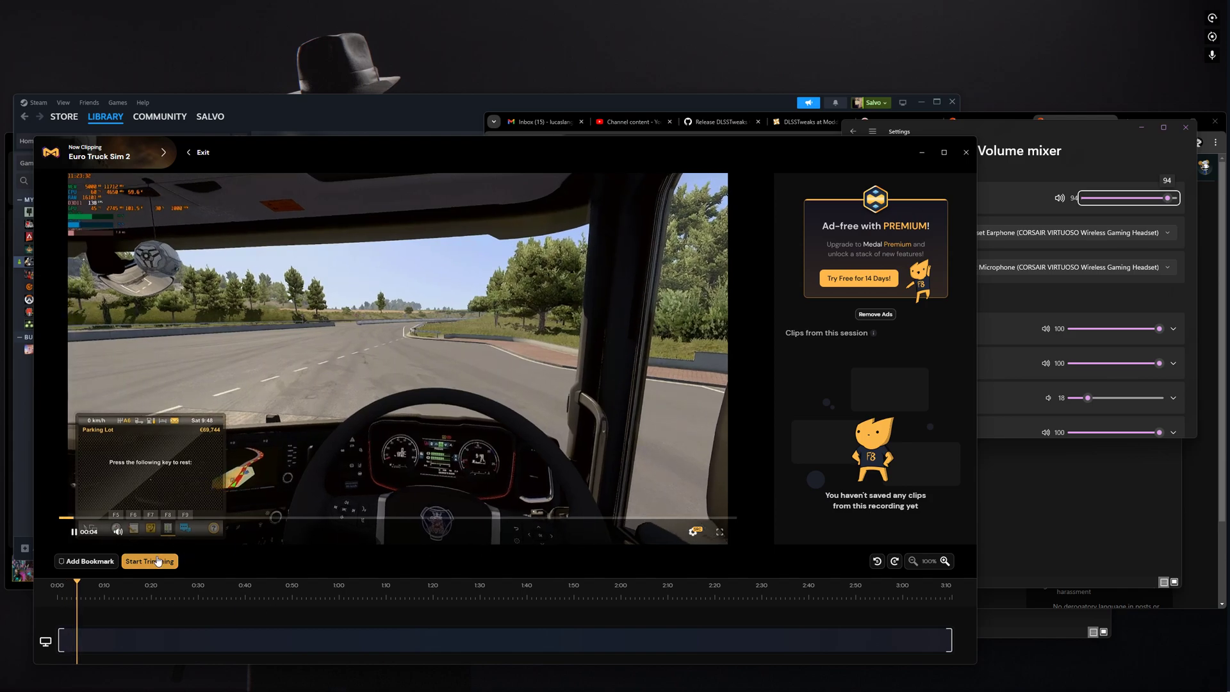
mouse_move(131, 531)
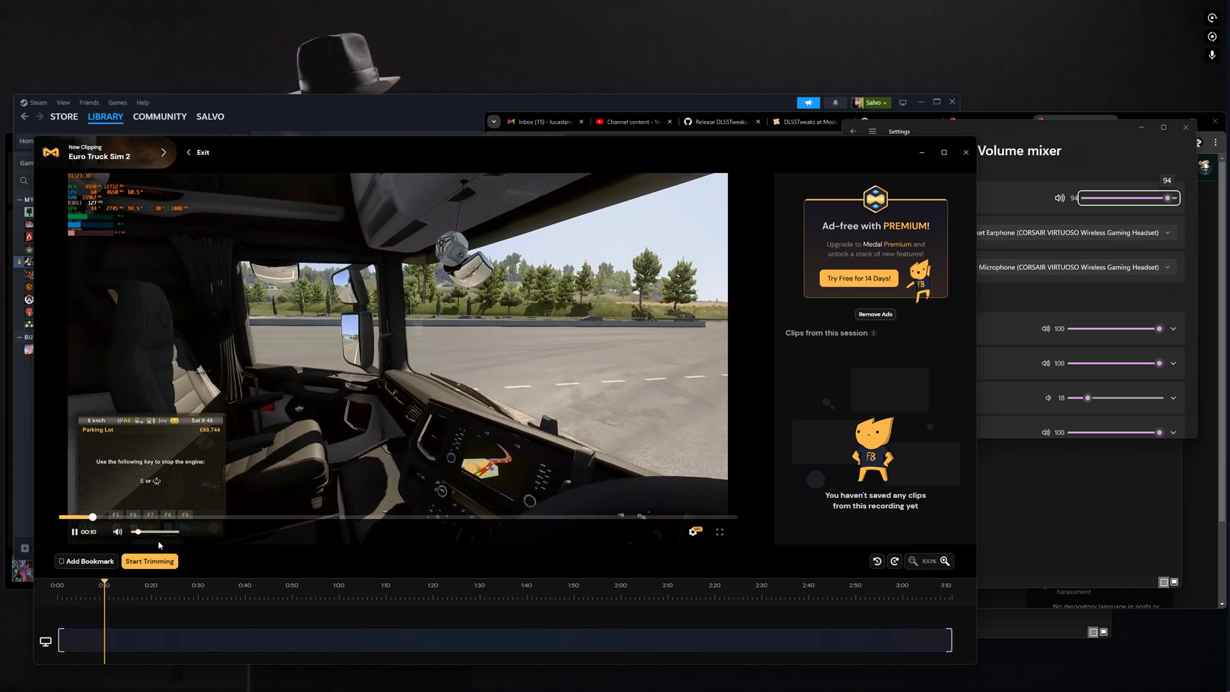
left_click(146, 533)
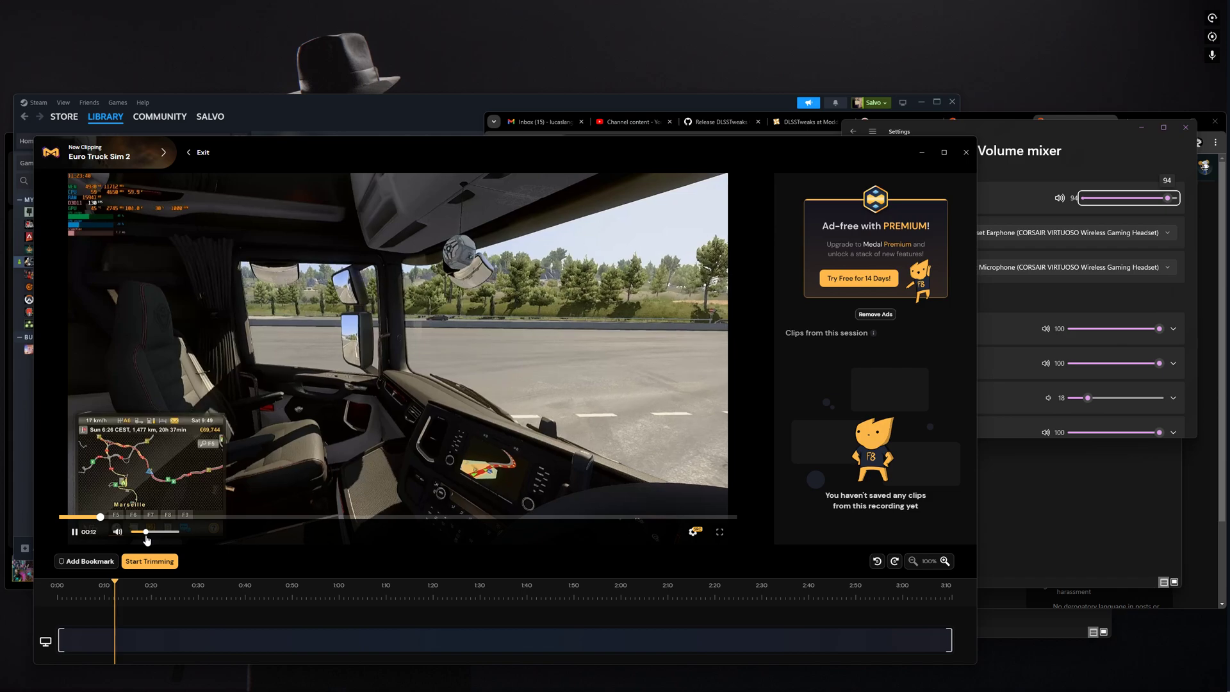
left_click_drag(146, 533, 143, 533)
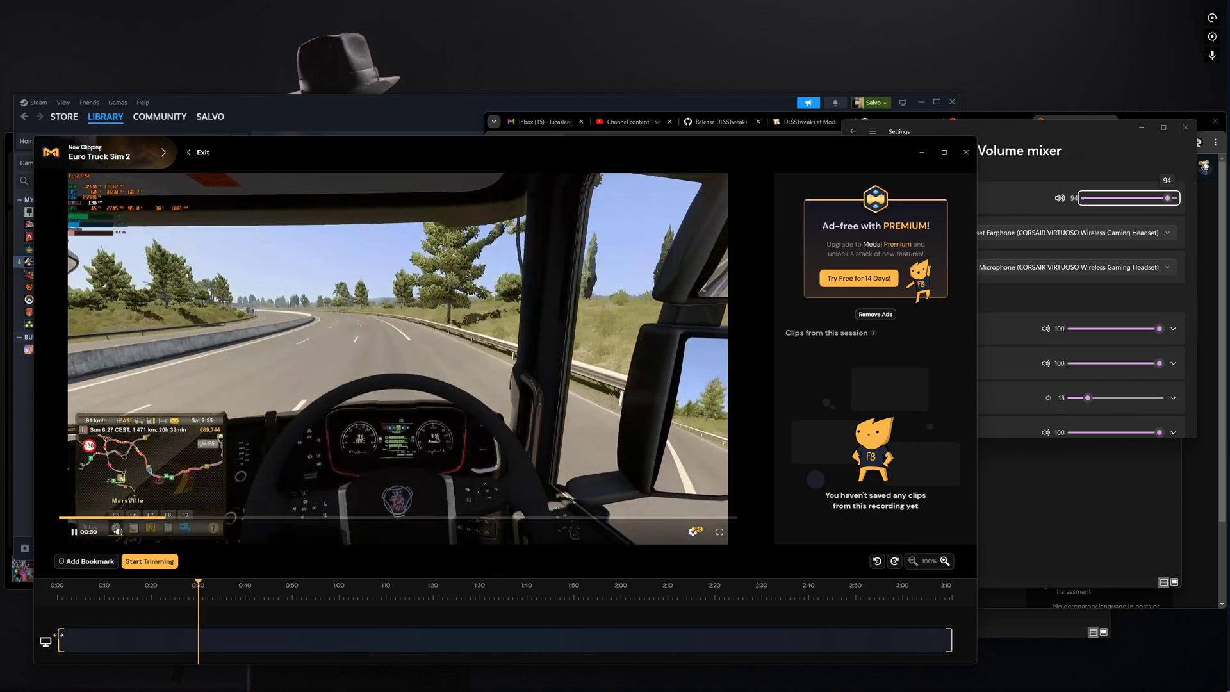
Try a slightly trimmed start, and play the recording from the toll booth section onward, partly in full screen.
mouse_move(59, 640)
left_mouse_down()
mouse_move(101, 639)
mouse_move(74, 640)
left_mouse_up()
left_click_drag(77, 583, 699, 584)
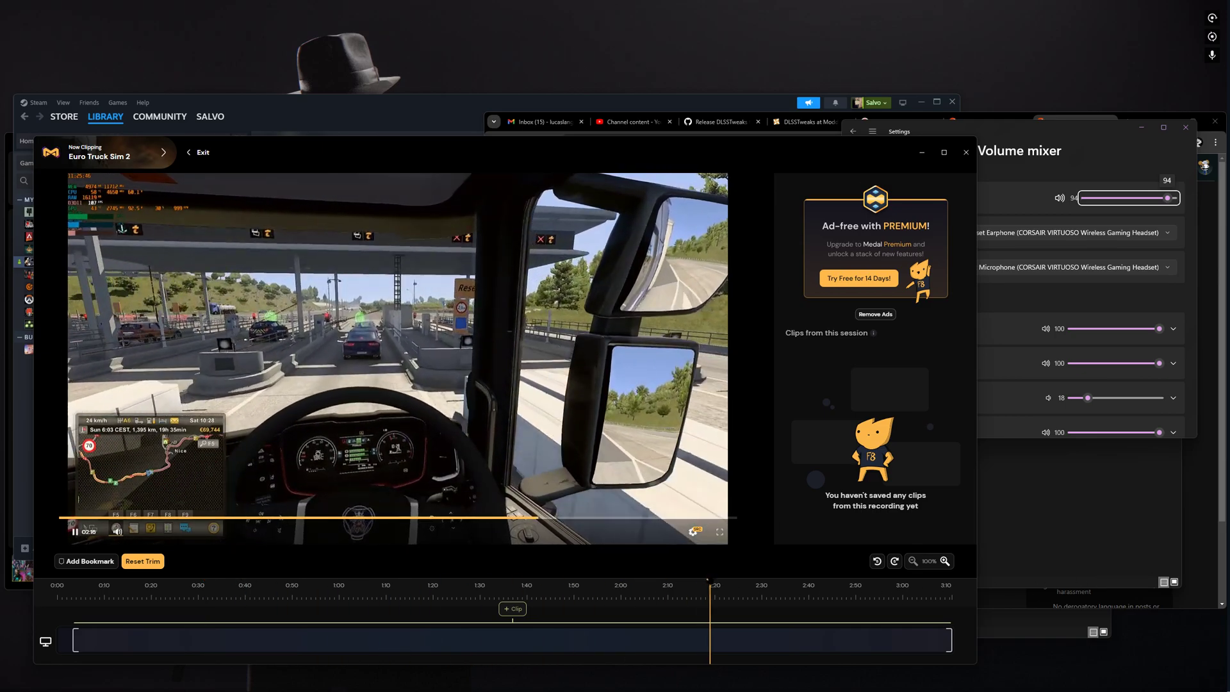
left_click(730, 585)
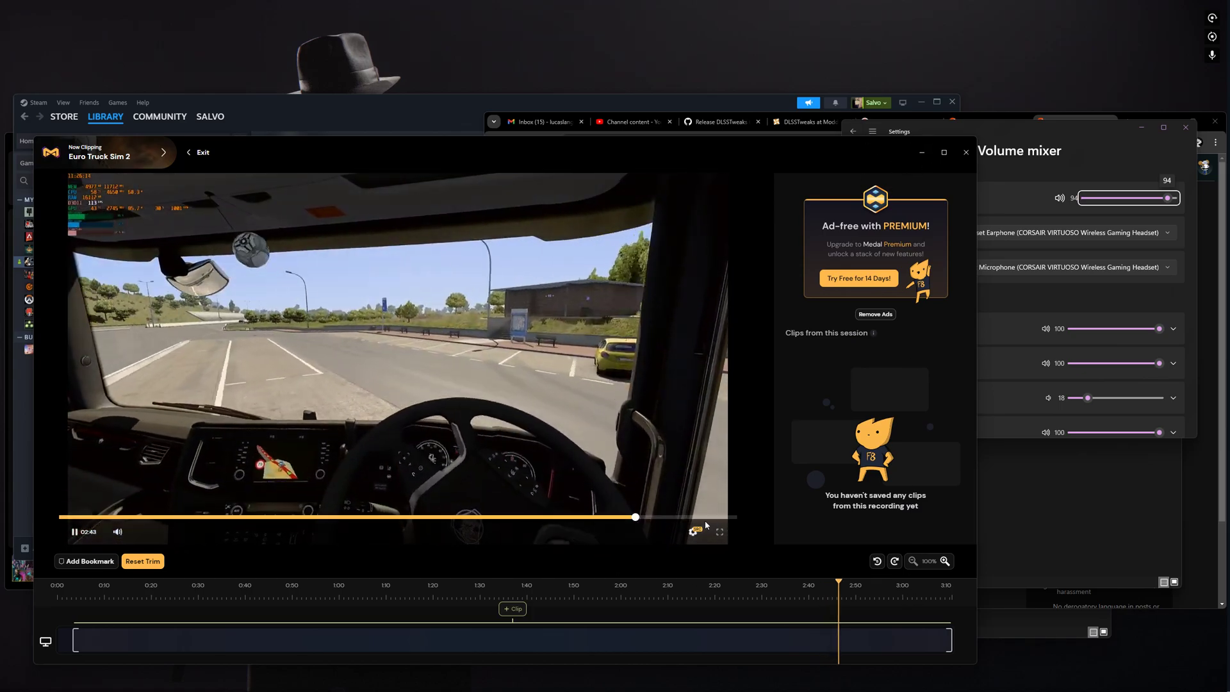
left_click(720, 532)
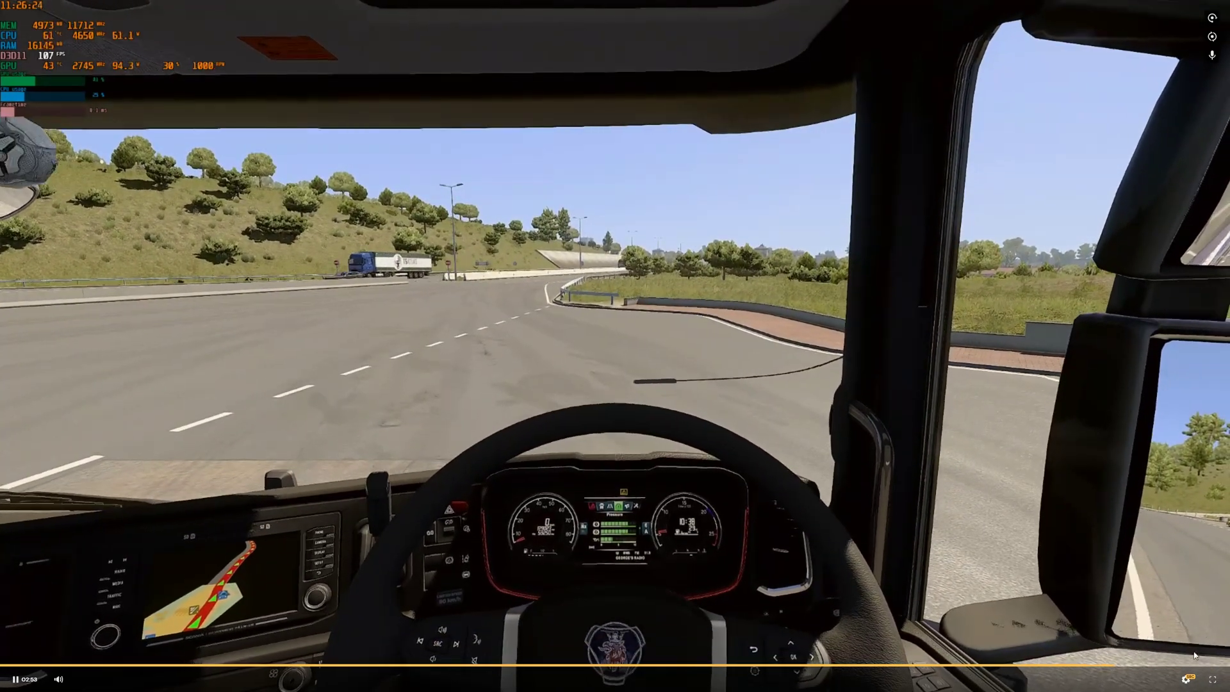
left_click(1213, 681)
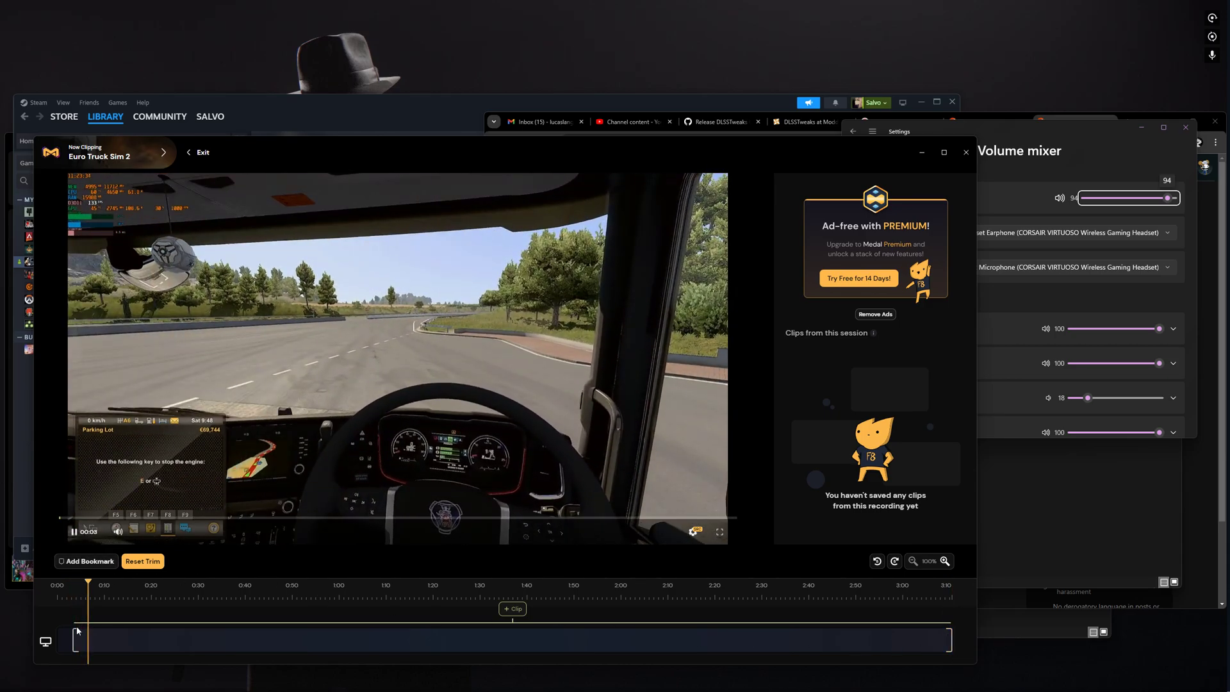
Move the trim start back to 0:00, pause the playback and leave the editor for the library.
left_click_drag(74, 637, 59, 638)
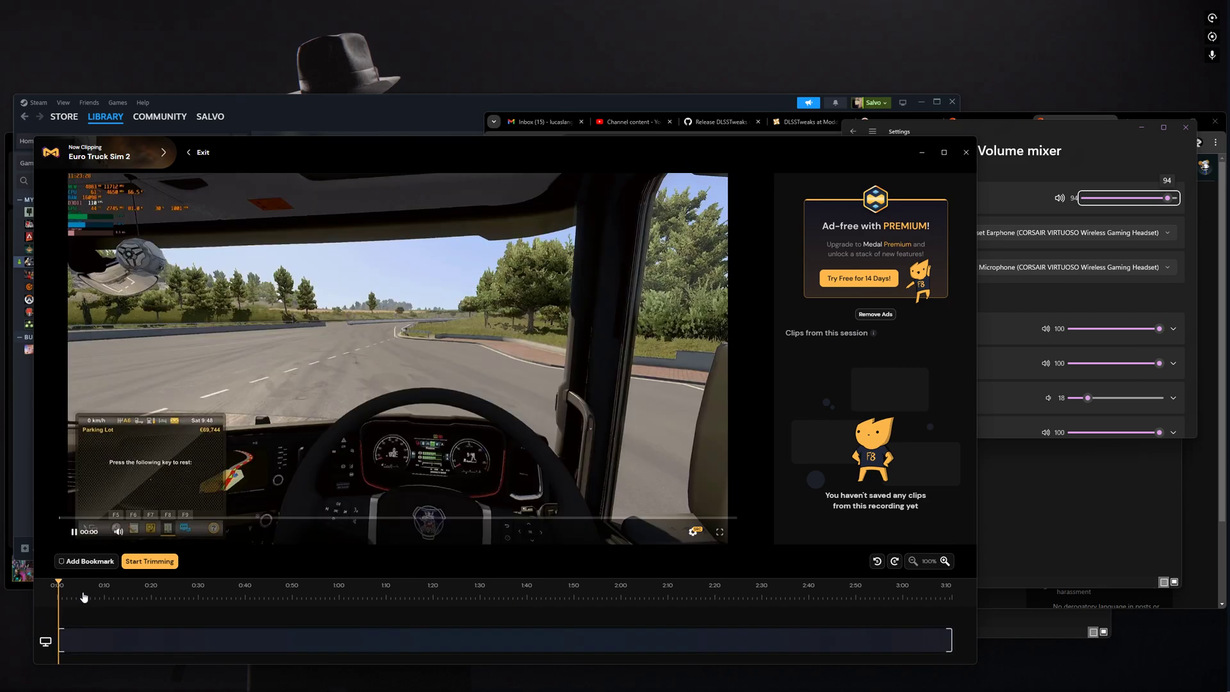
left_click(75, 532)
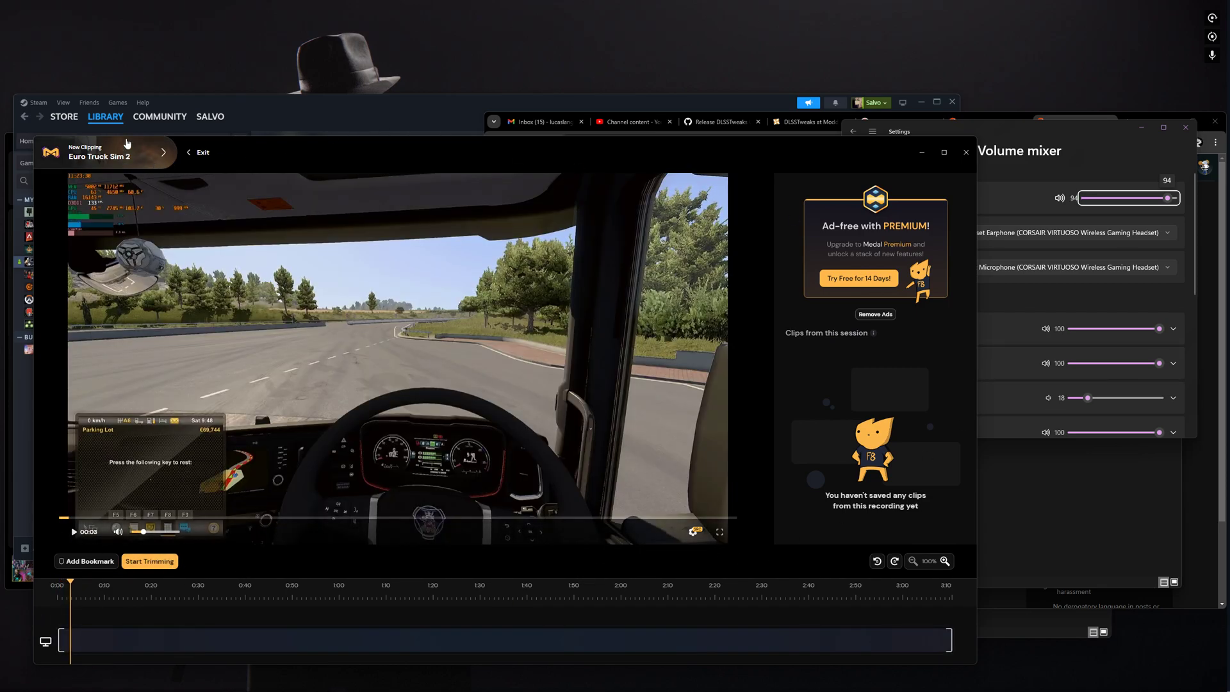
left_click(200, 154)
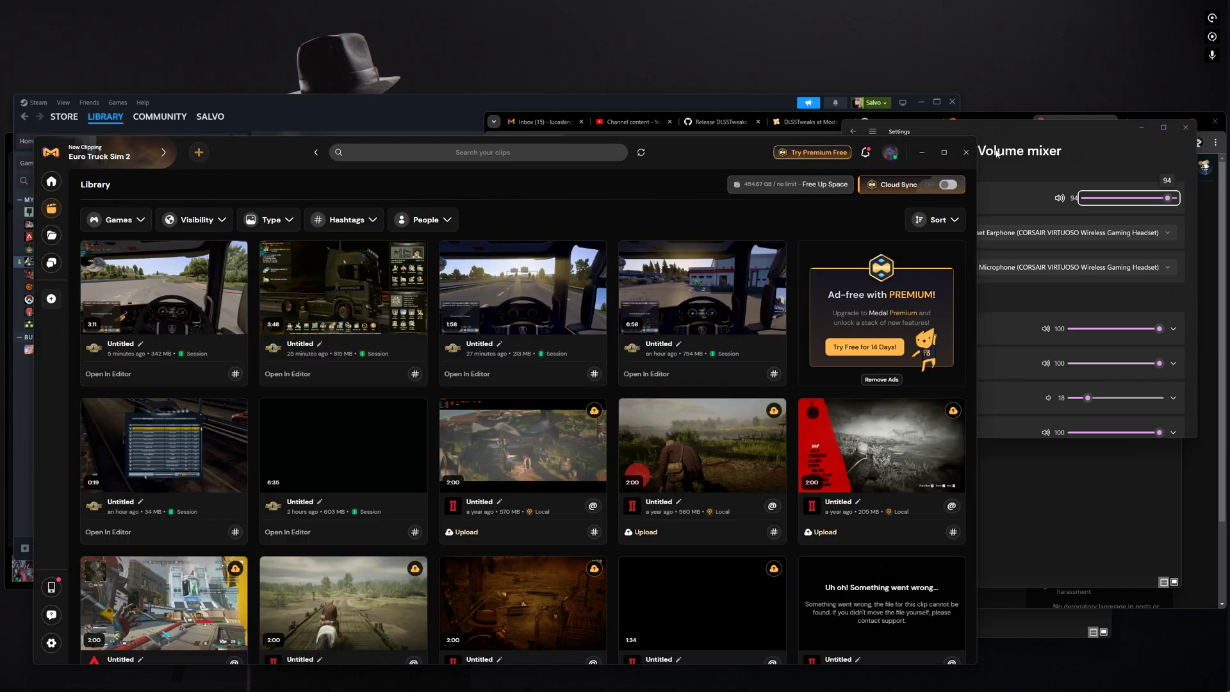
Review Medal's audio and camera settings and its clips and recording settings down to the advanced recording options.
left_click(52, 642)
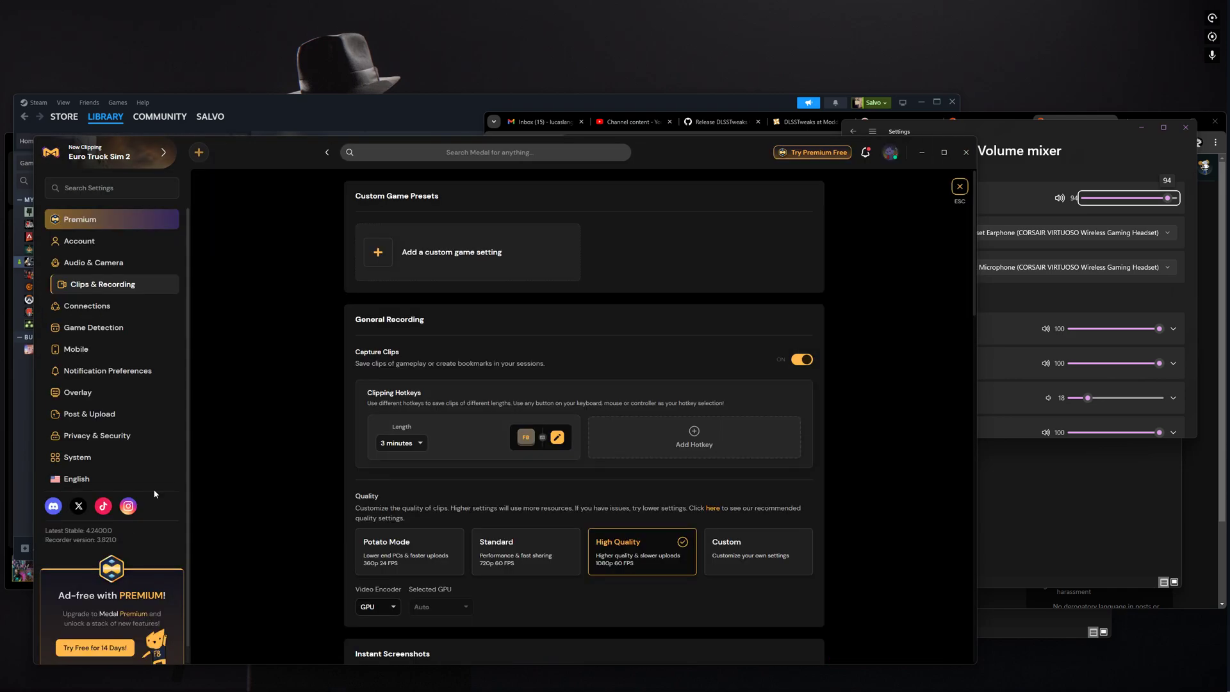
left_click(139, 263)
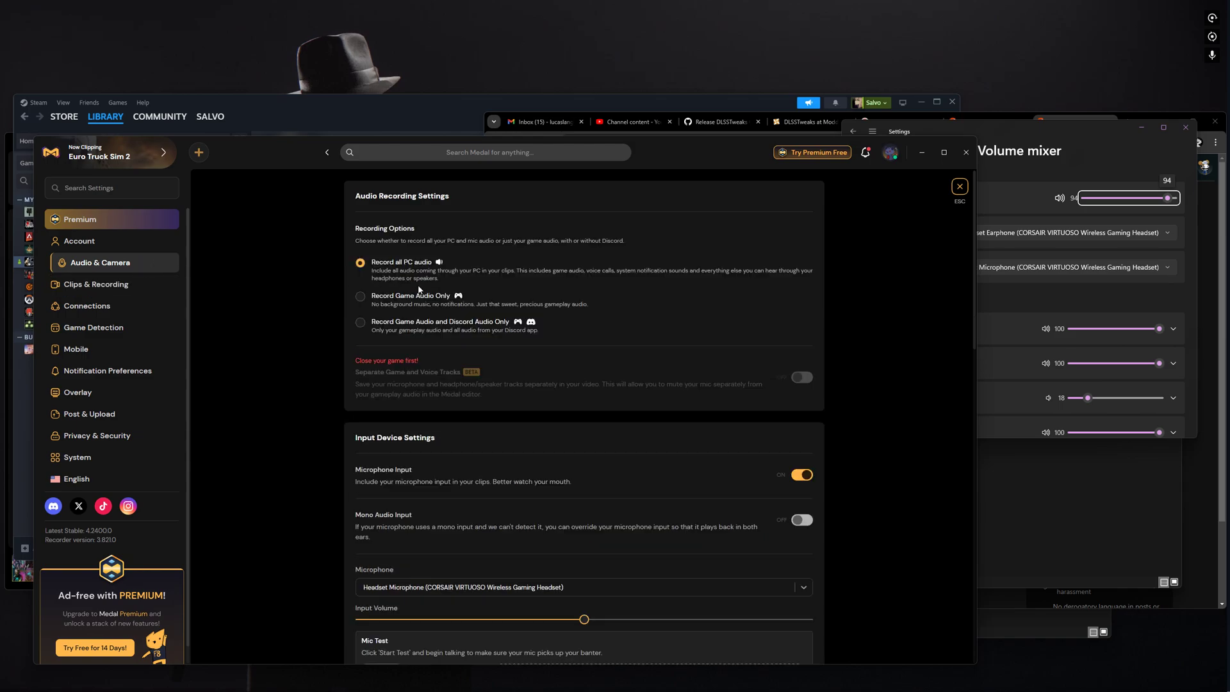
scroll(417, 289, "down", 10)
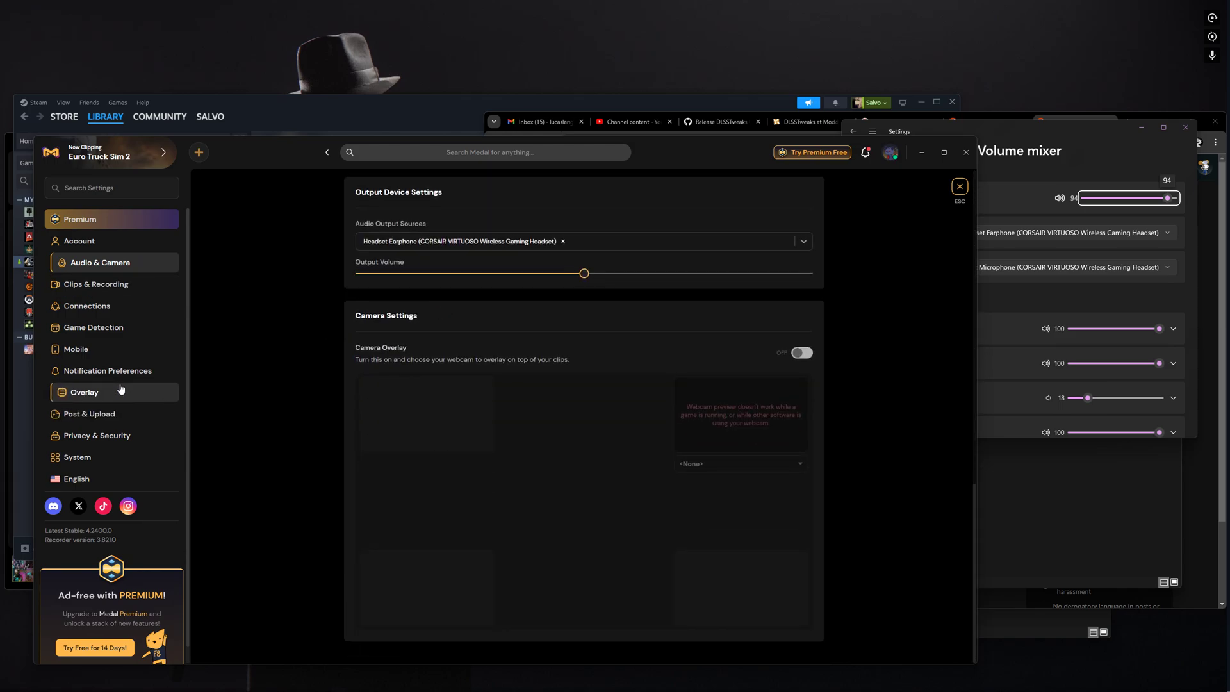
left_click(154, 288)
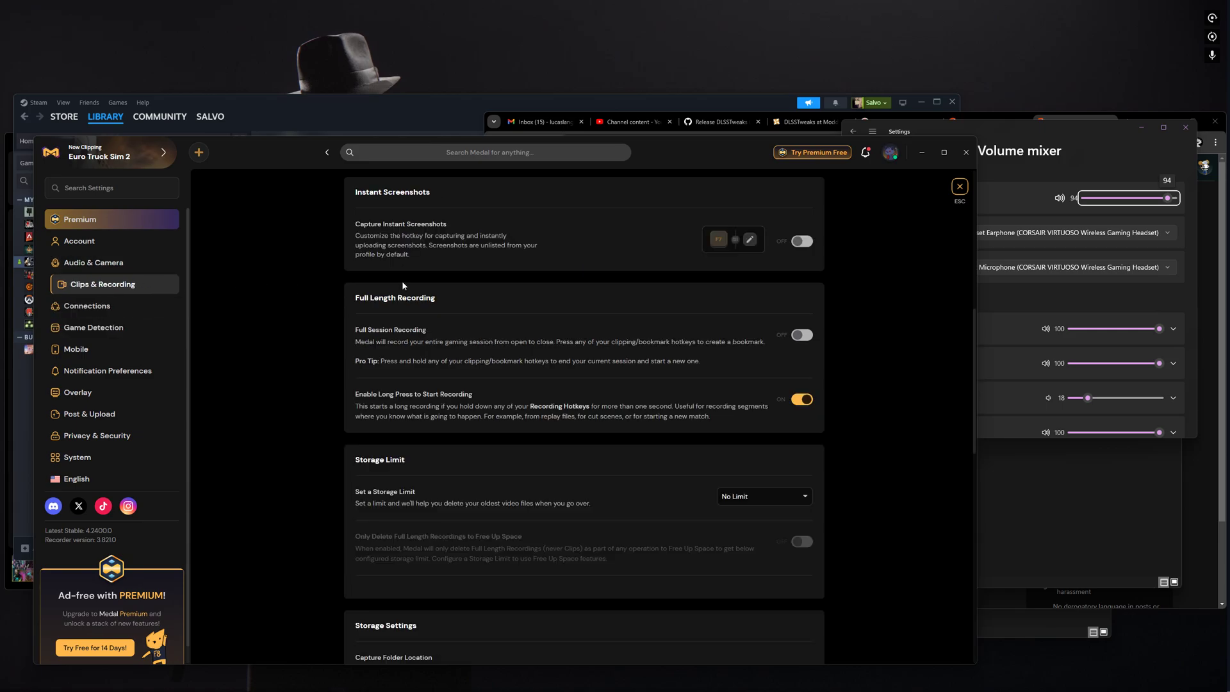
scroll(514, 291, "down", 8)
Set Medal's app volume to 4 in the Windows volume mixer, and check the remaining apps' volume levels.
mouse_move(901, 689)
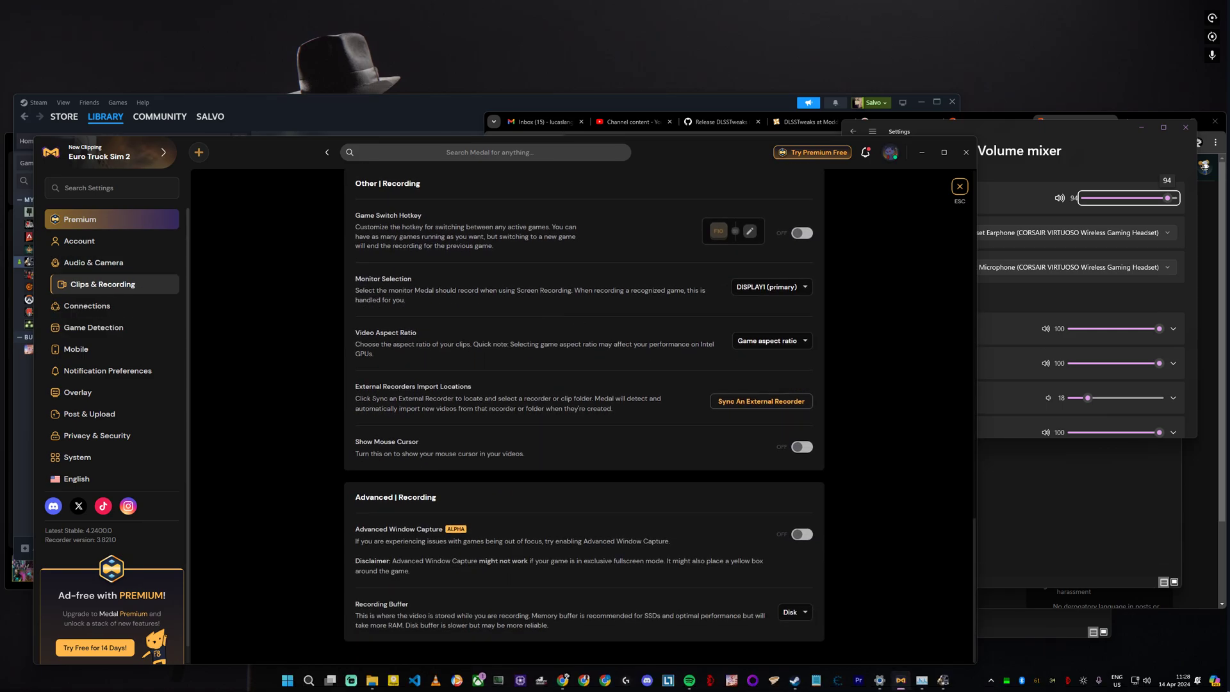
right_click(1150, 686)
left_click(1156, 639)
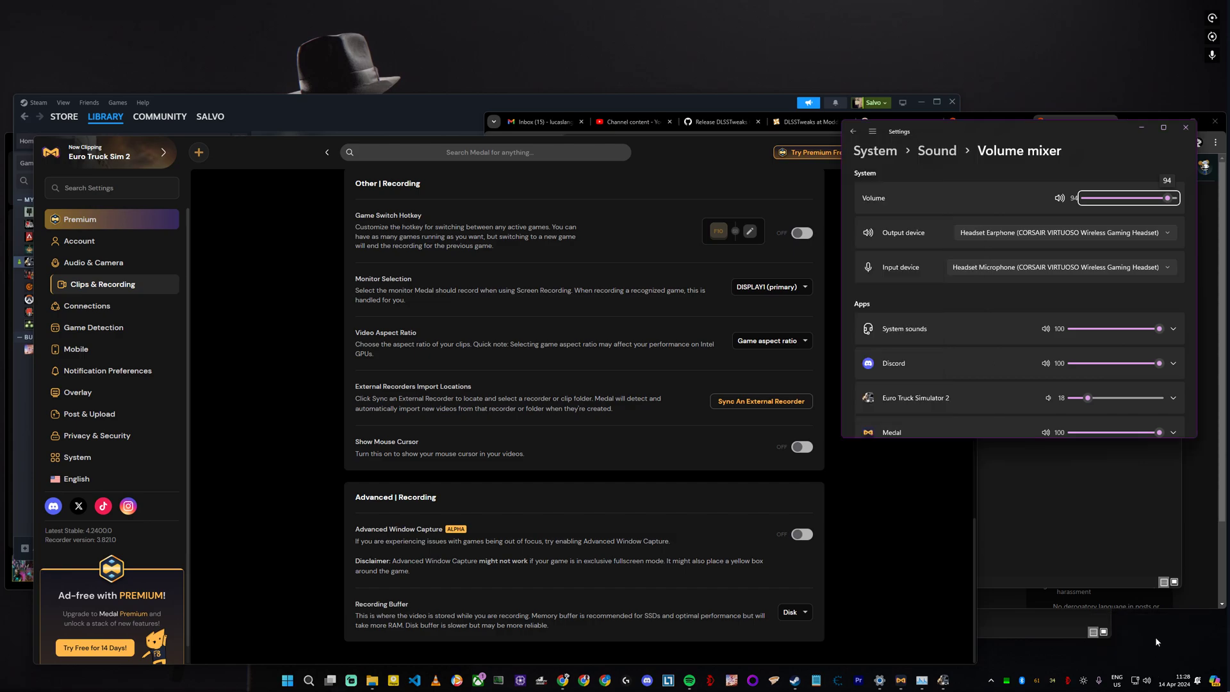
scroll(972, 388, "down", 2)
scroll(971, 388, "down", 1)
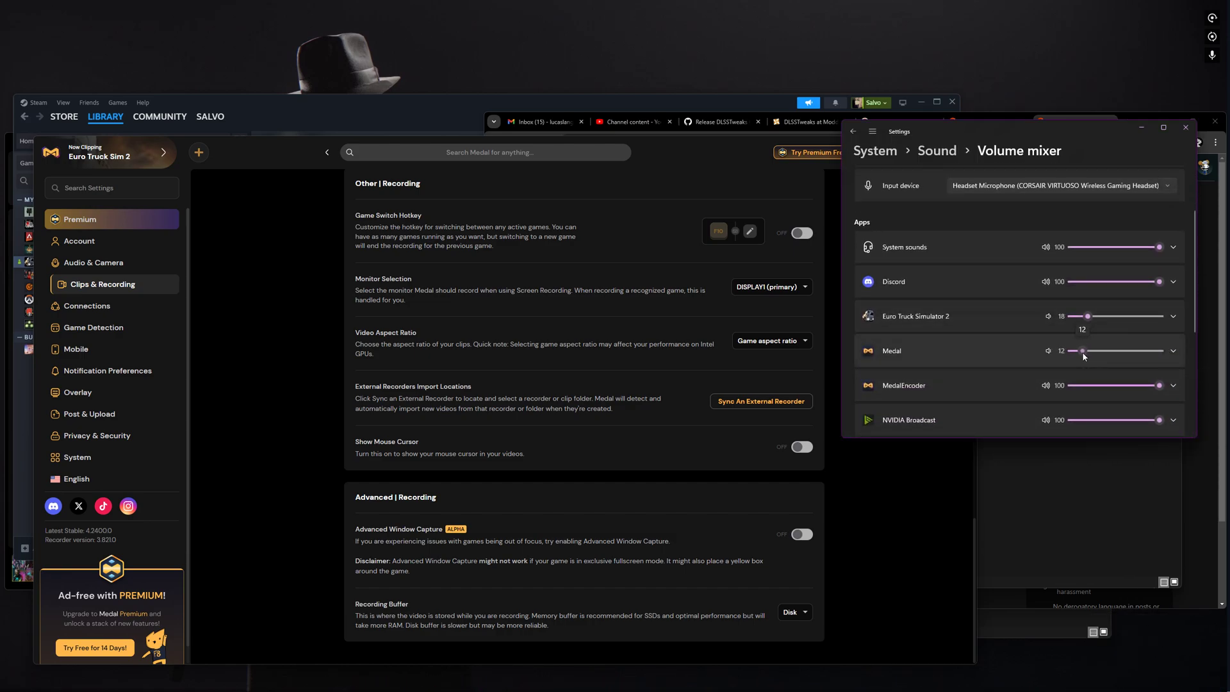
scroll(1086, 370, "down", 5)
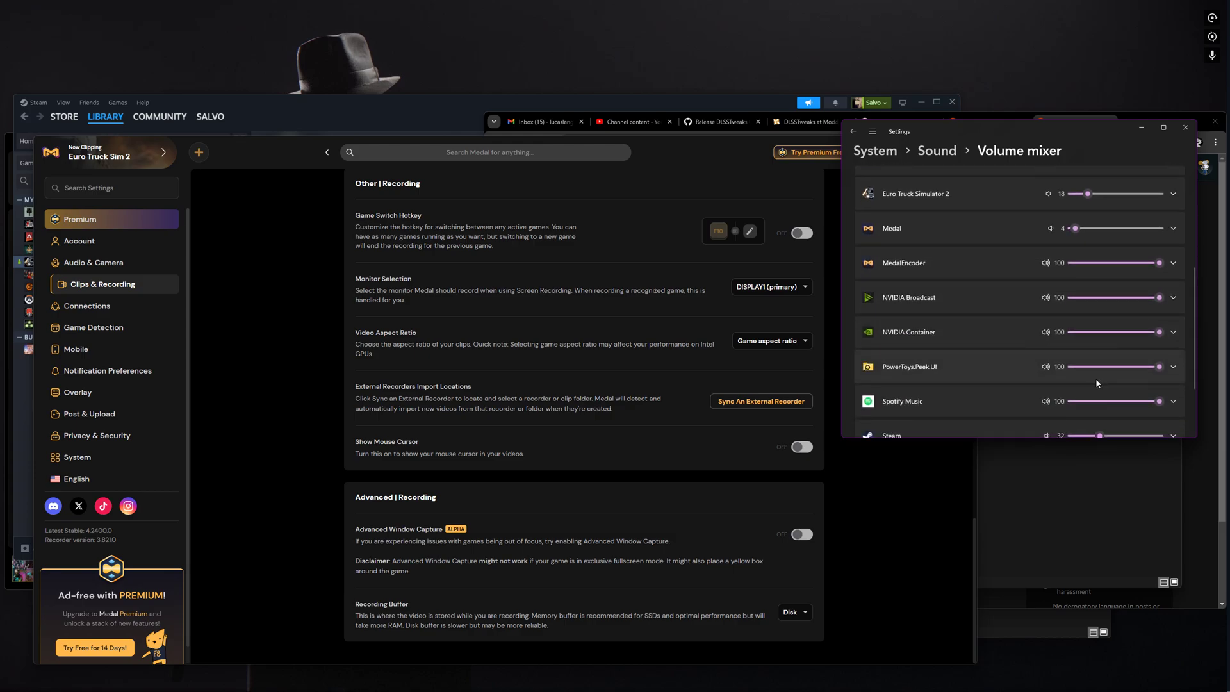
Return to Medal's audio and camera settings and review the output device settings.
left_click(301, 418)
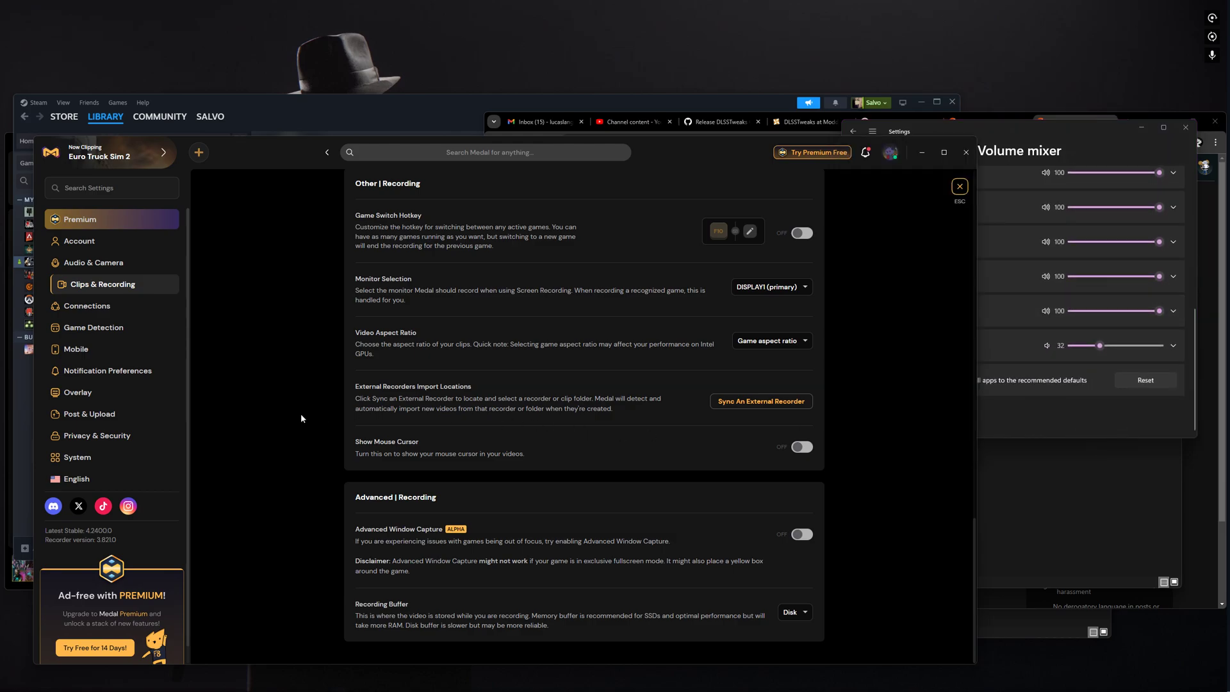
left_click(113, 265)
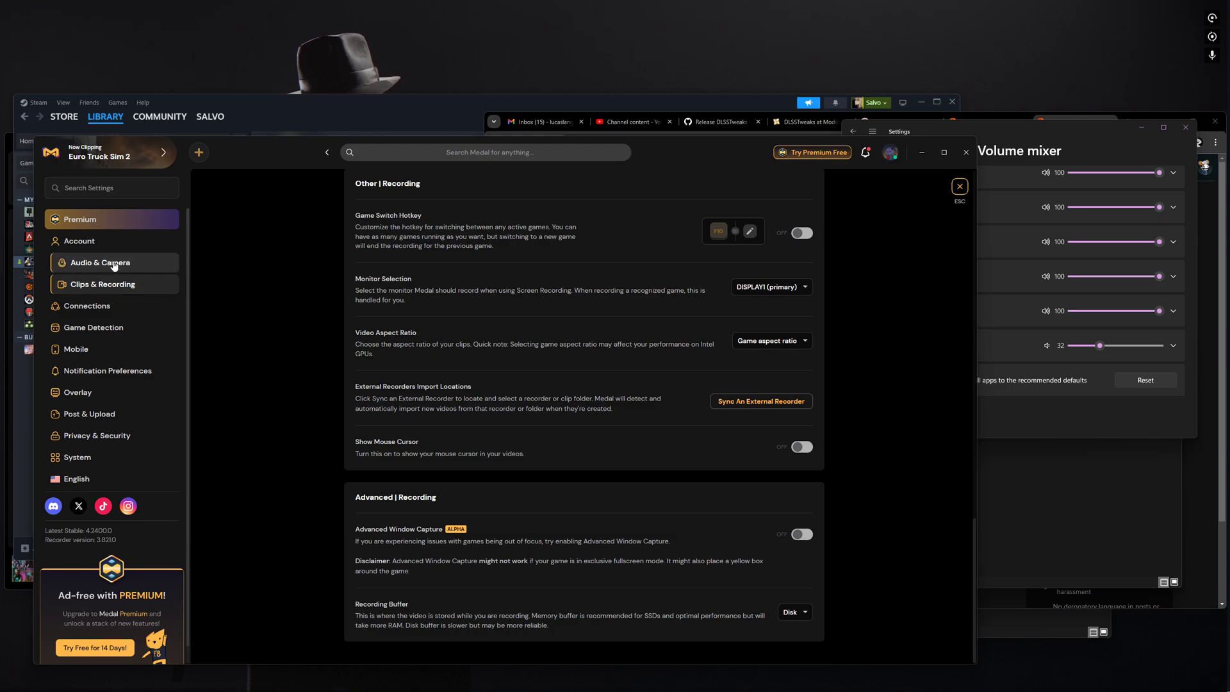
scroll(492, 301, "up", 4)
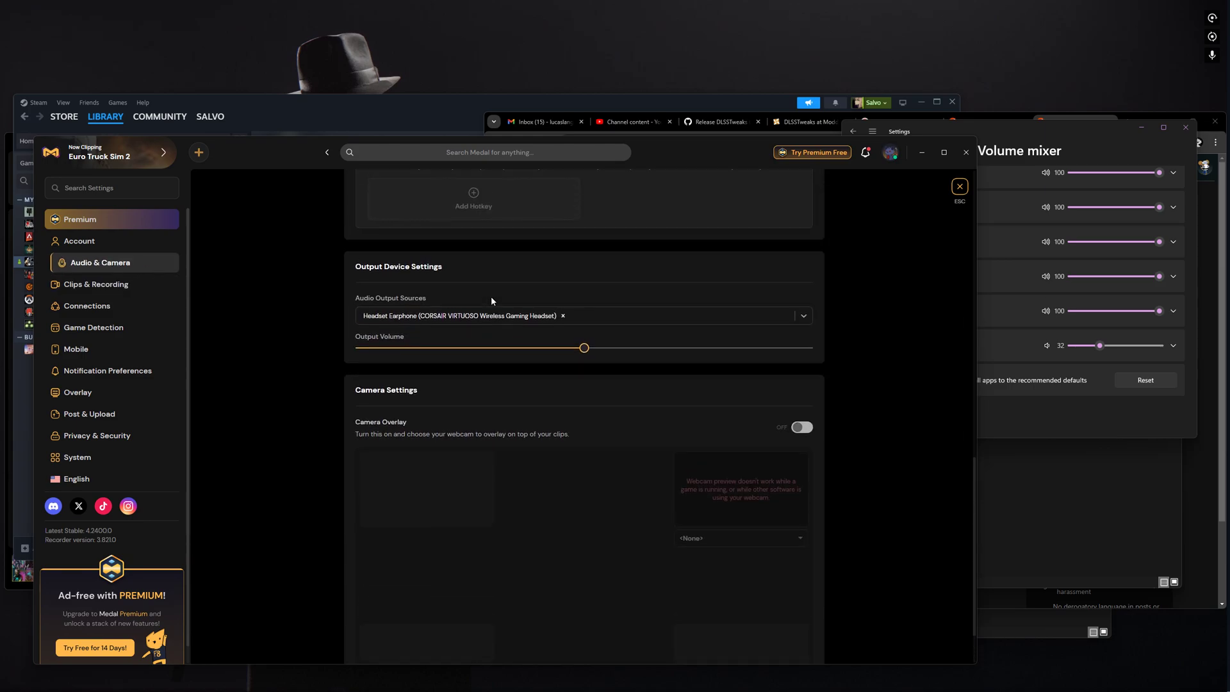
Review Medal's audio recording and input device options, and the clips and recording settings down to the advanced section.
scroll(495, 312, "up", 4)
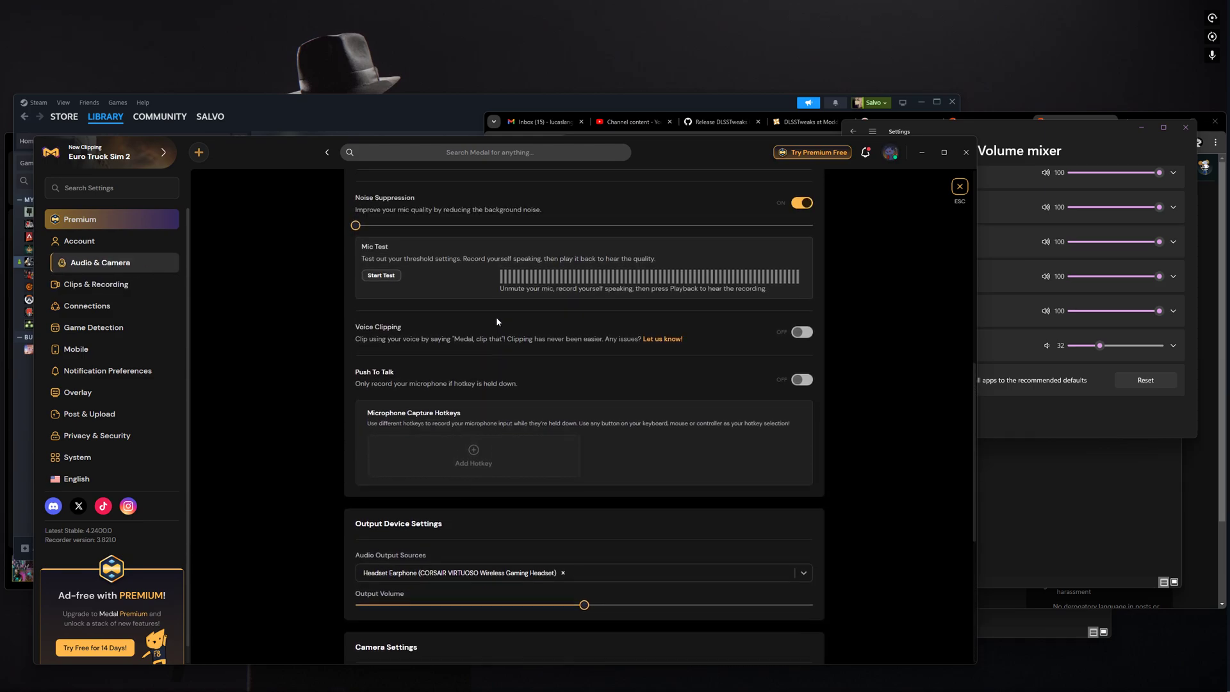
scroll(462, 434, "up", 5)
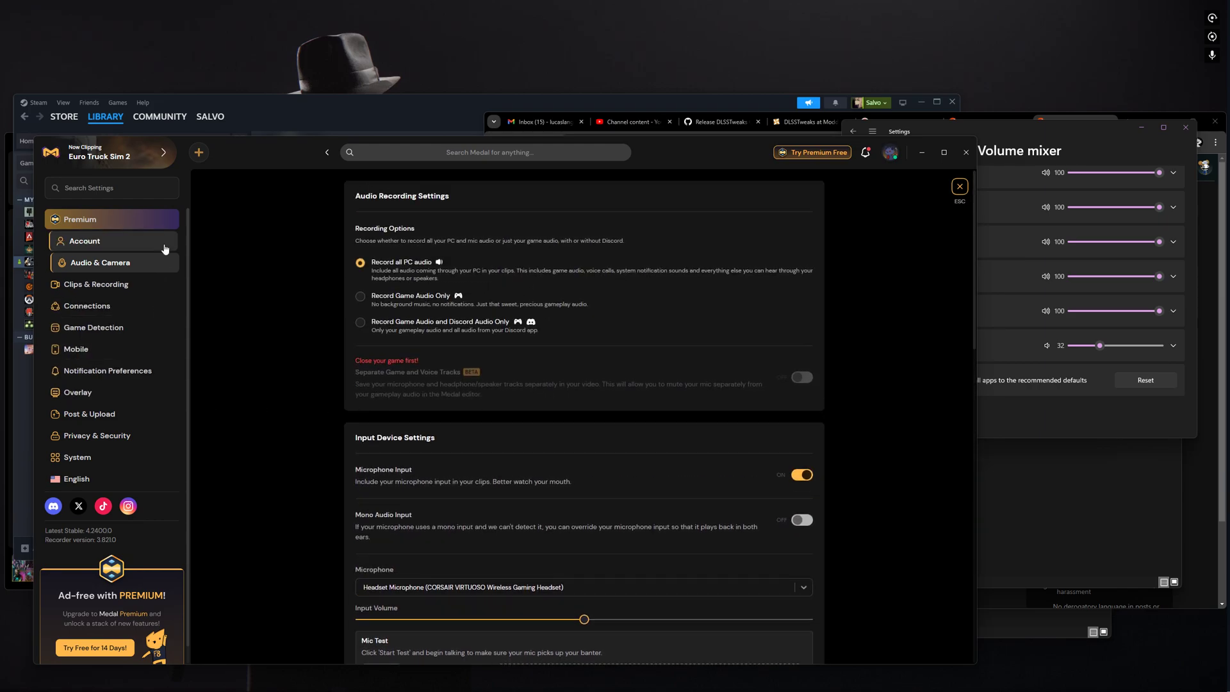
left_click(152, 290)
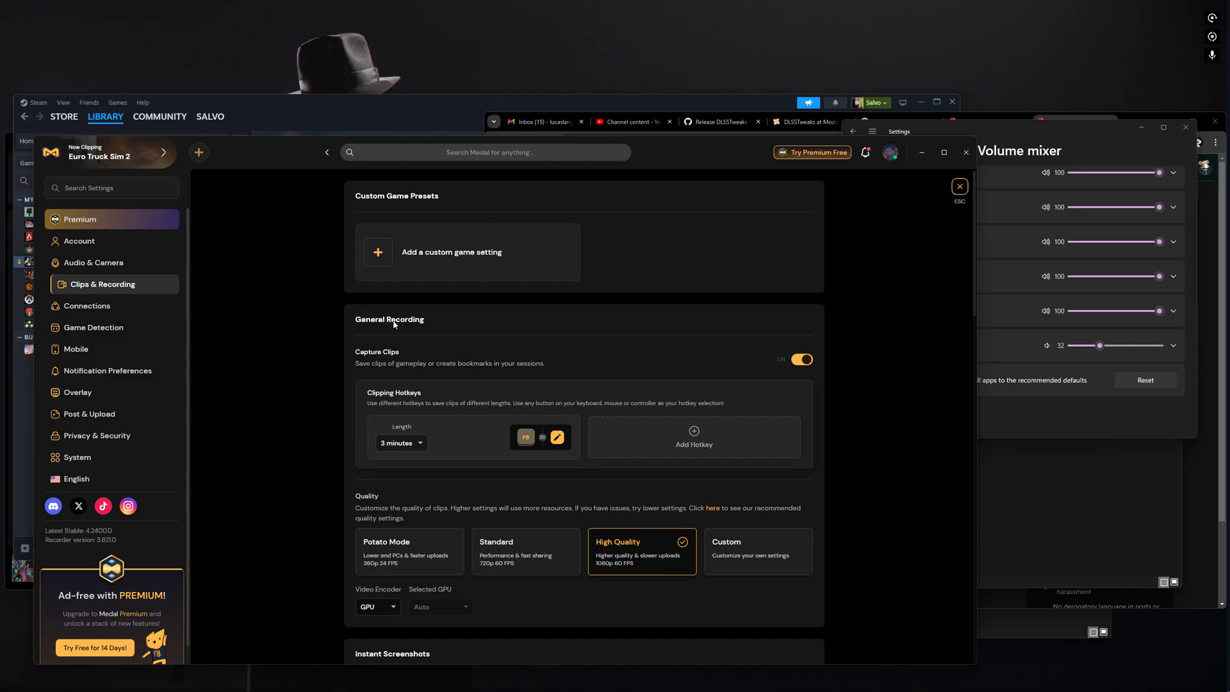
scroll(393, 324, "down", 15)
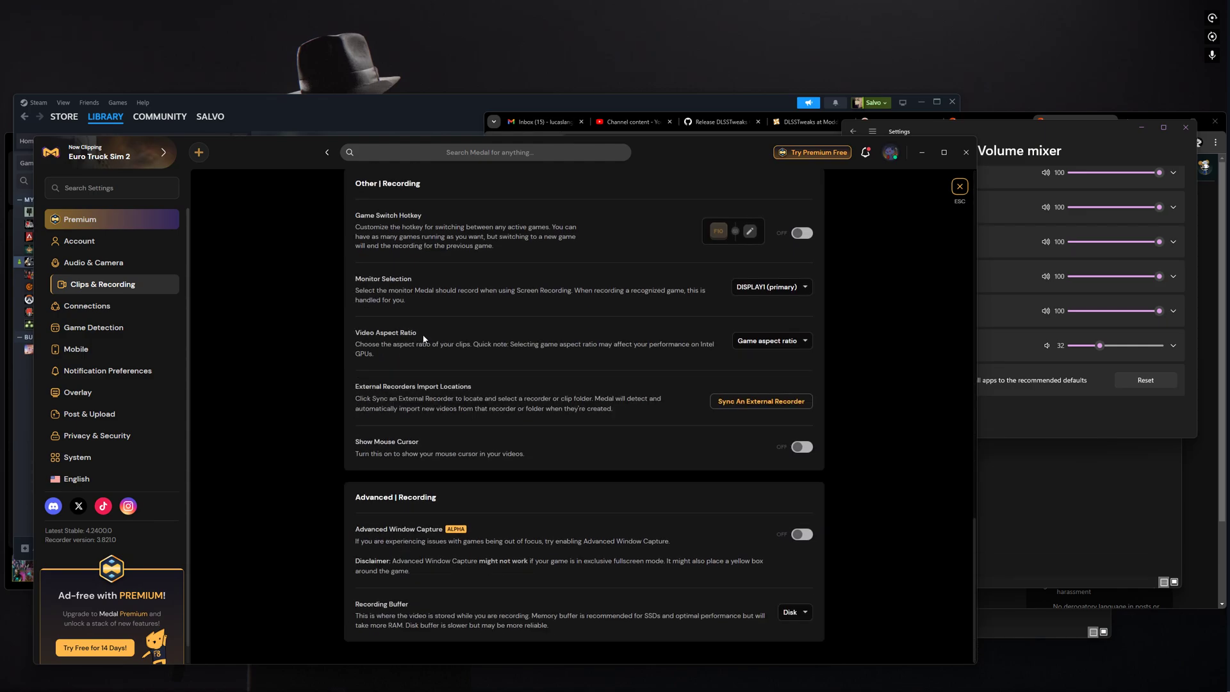
Start a full-length recording in Medal and end it after a moment.
key("F8")
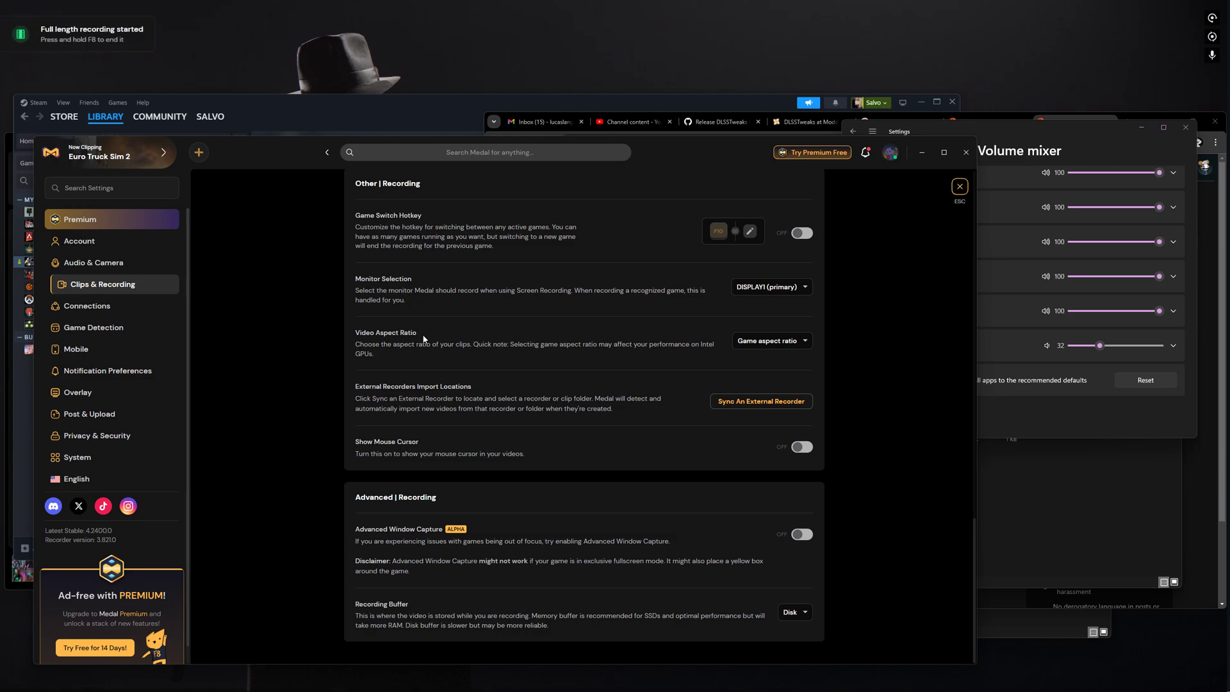
key("F8")
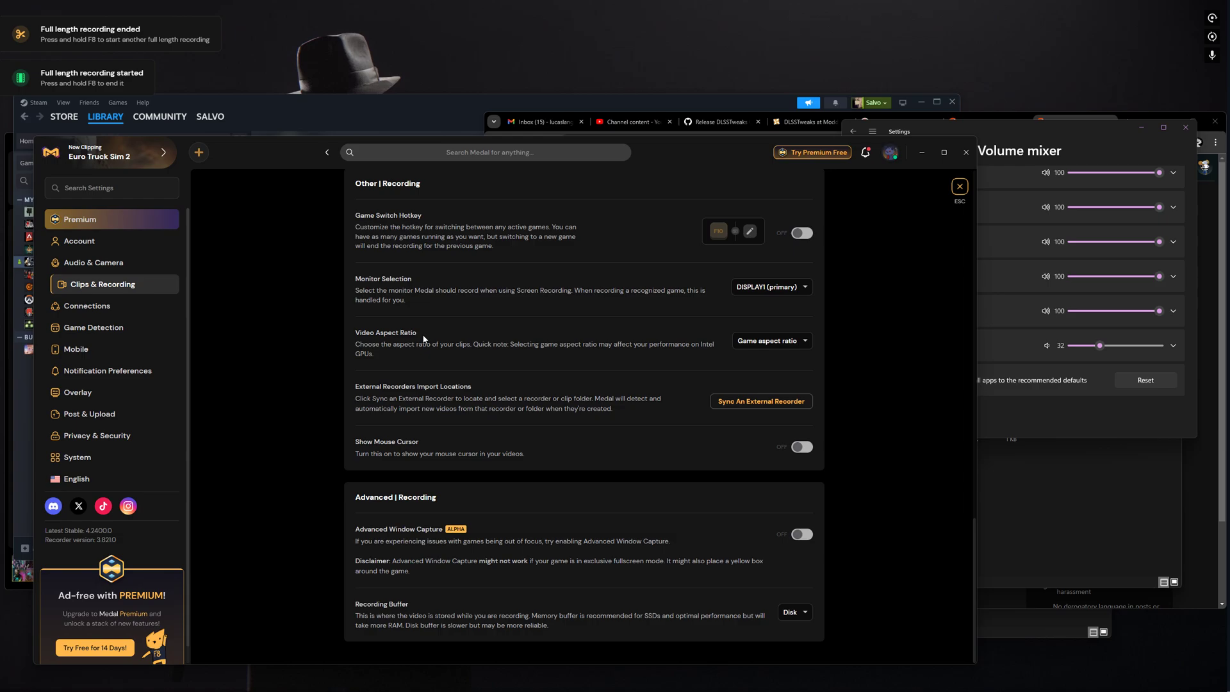
Set the MedalEncoder volume to 6 in the Windows volume mixer.
left_click(1061, 402)
scroll(1090, 321, "up", 5)
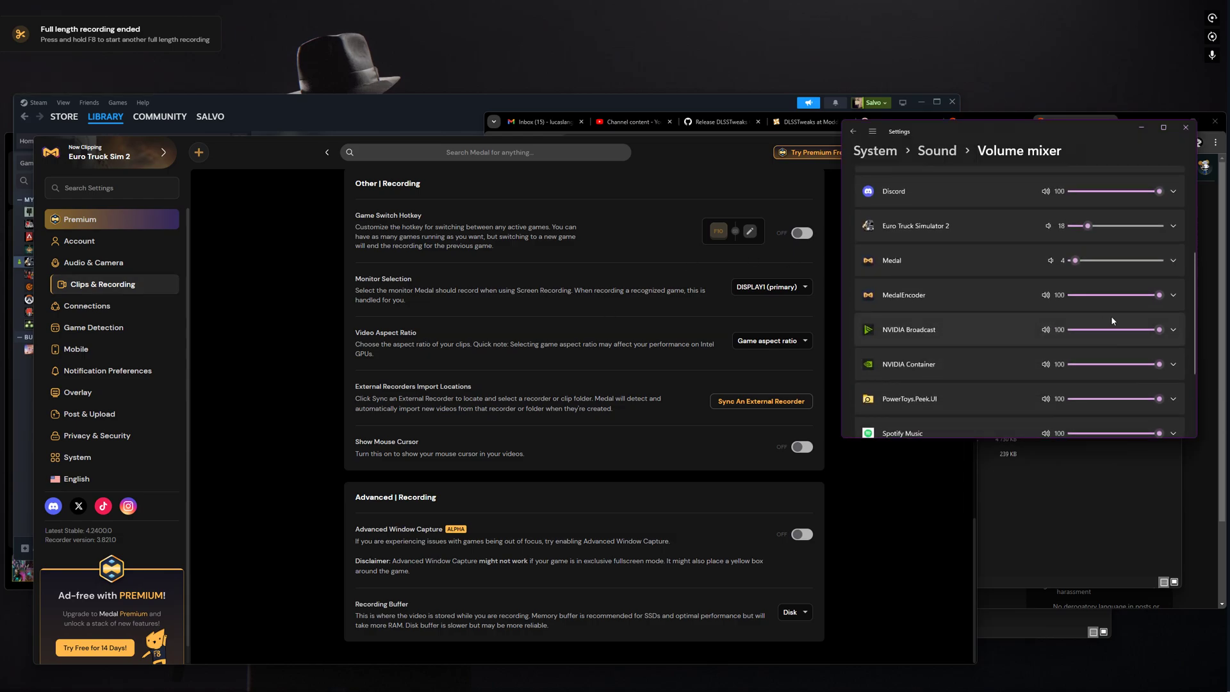
left_click_drag(1075, 306, 1076, 305)
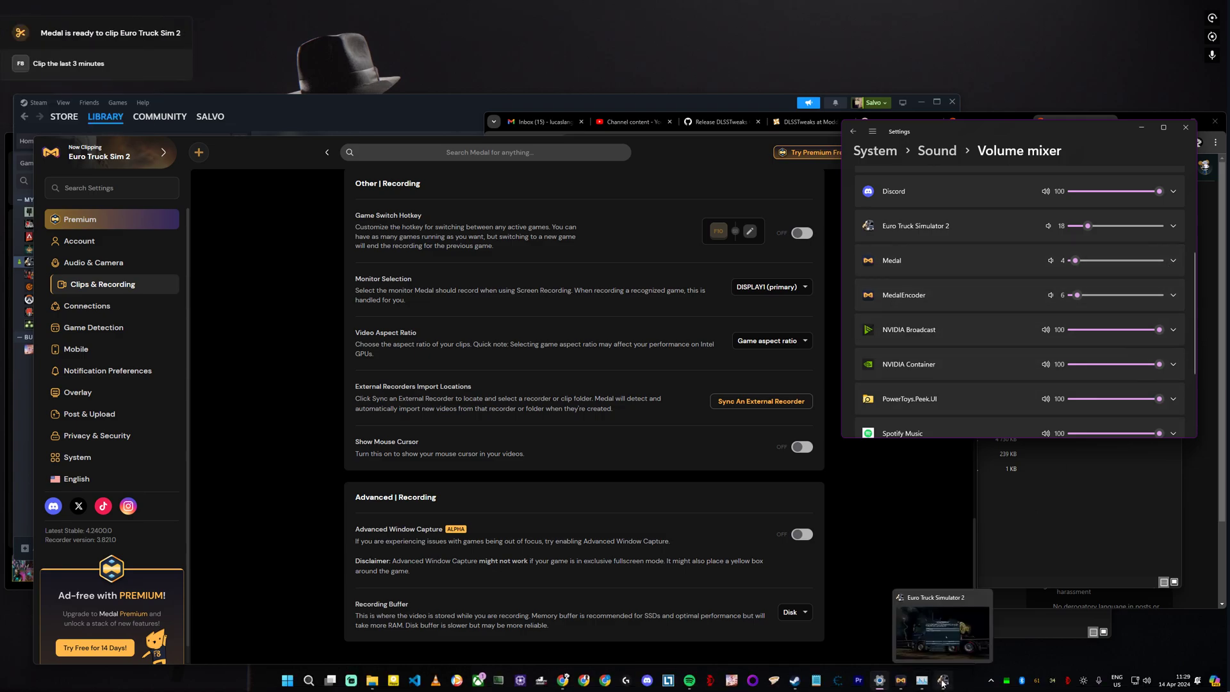
Switch to Euro Truck Simulator 2 and record a test session while driving the truck onto the motorway.
left_click(925, 681)
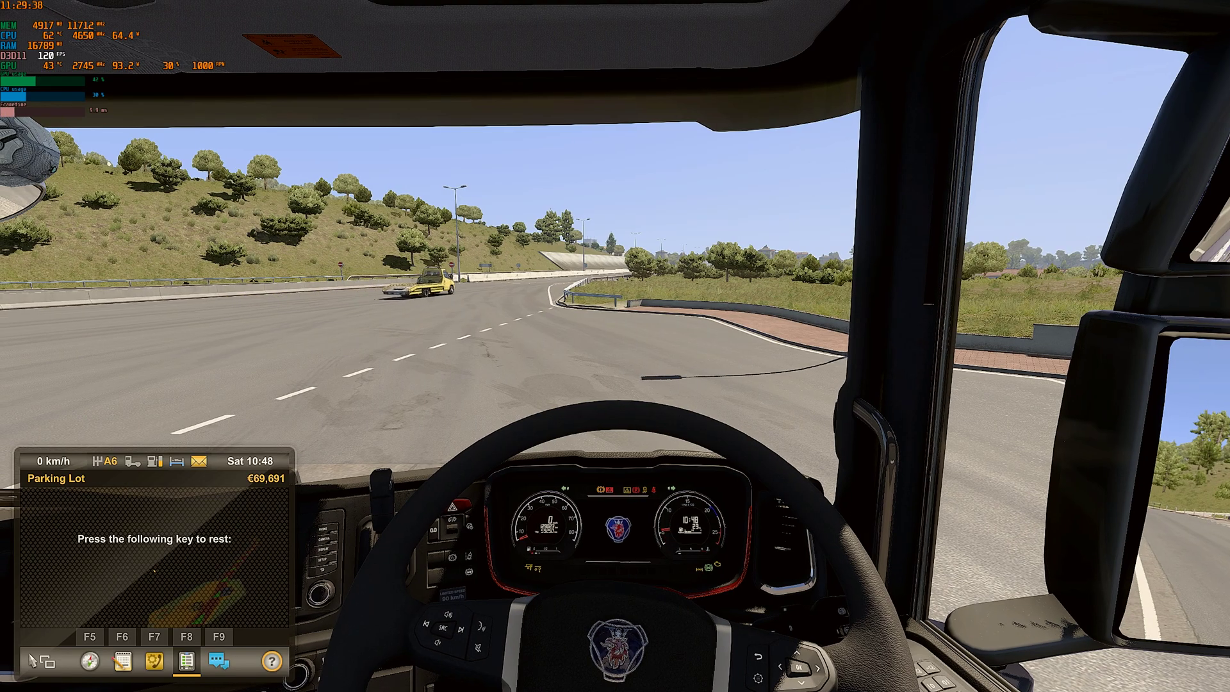
key("w")
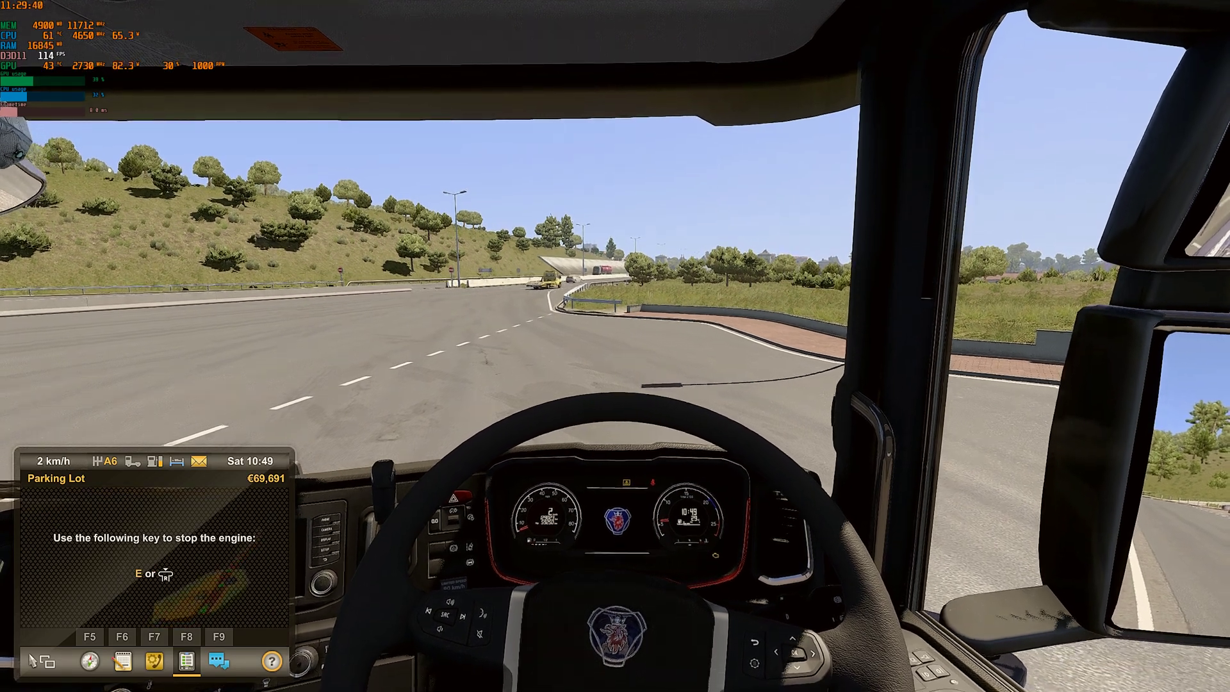
key("F5")
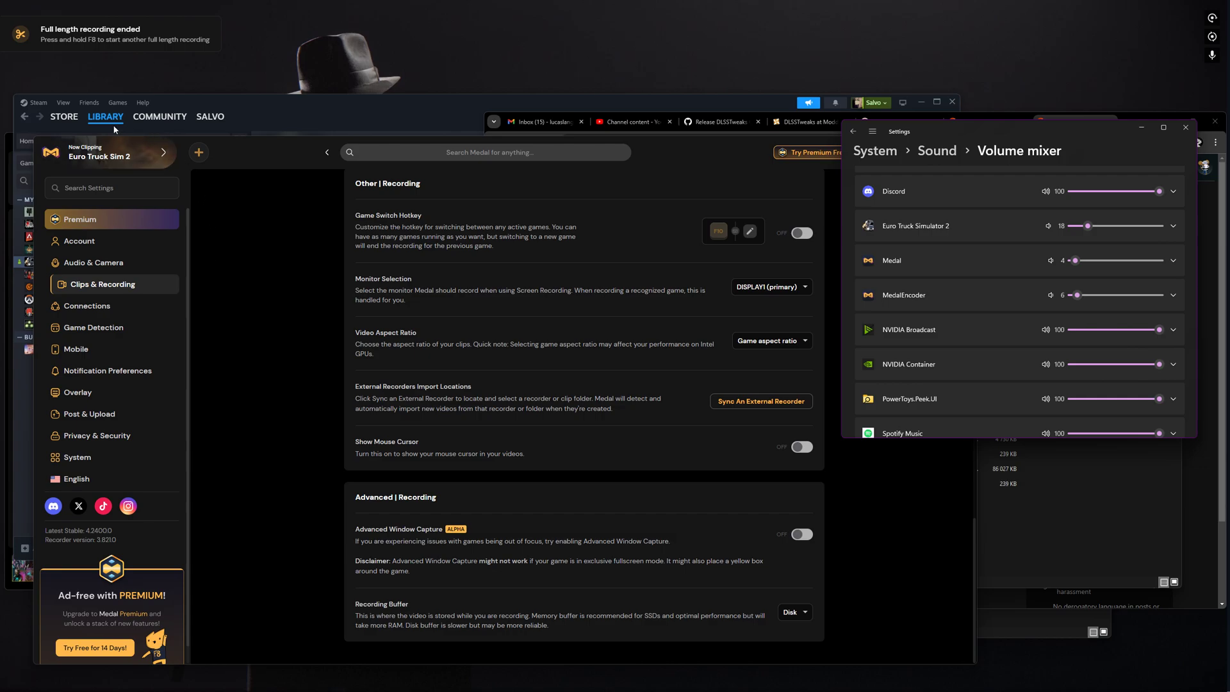
Leave Medal's settings, open the newest session in the editor, adjust its playback volume and play it from the beginning.
left_click(687, 184)
left_click(960, 192)
left_click(165, 283)
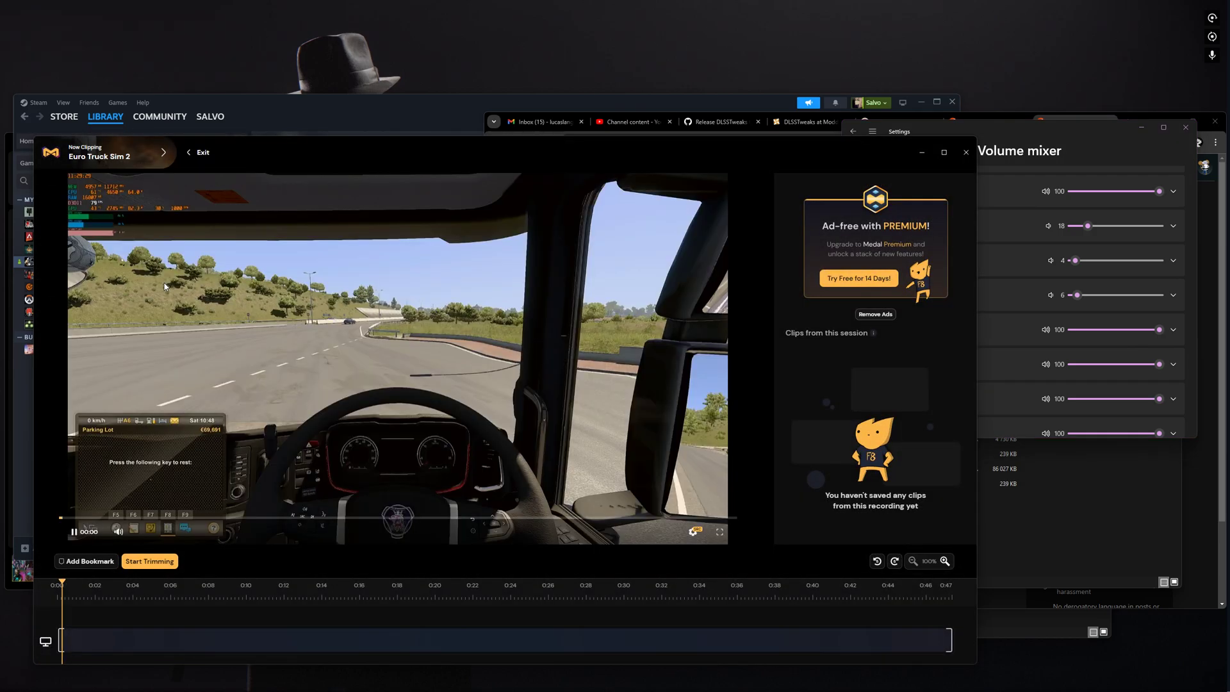
mouse_move(156, 536)
left_click_drag(157, 535, 187, 540)
left_click_drag(102, 517, 13, 514)
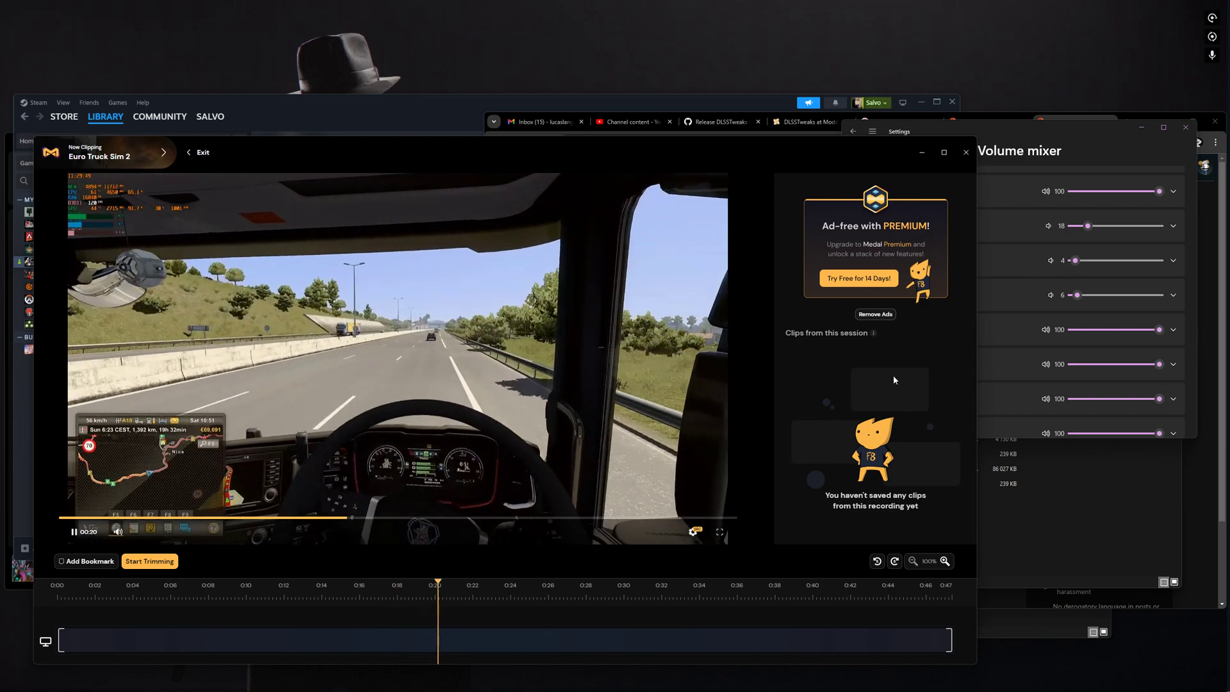
Set the MedalEncoder volume back to 100 in the volume mixer, and leave Medal's editor for the library after more playback.
left_click_drag(1077, 295, 1149, 295)
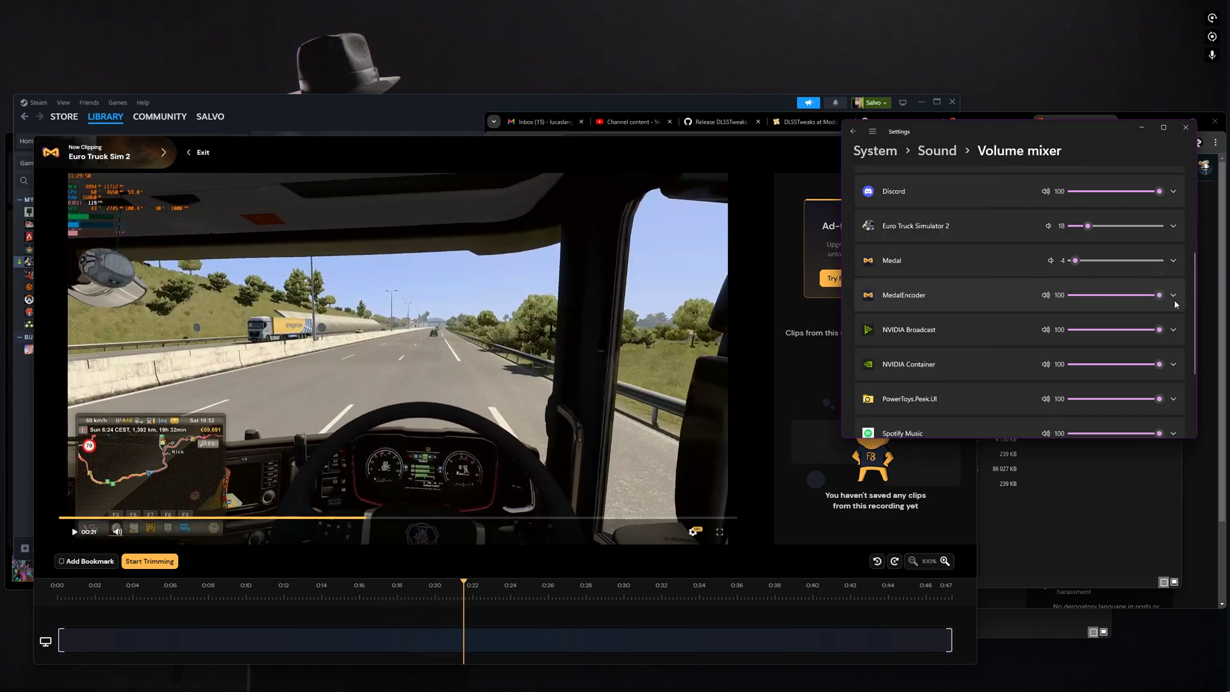
left_click(503, 504)
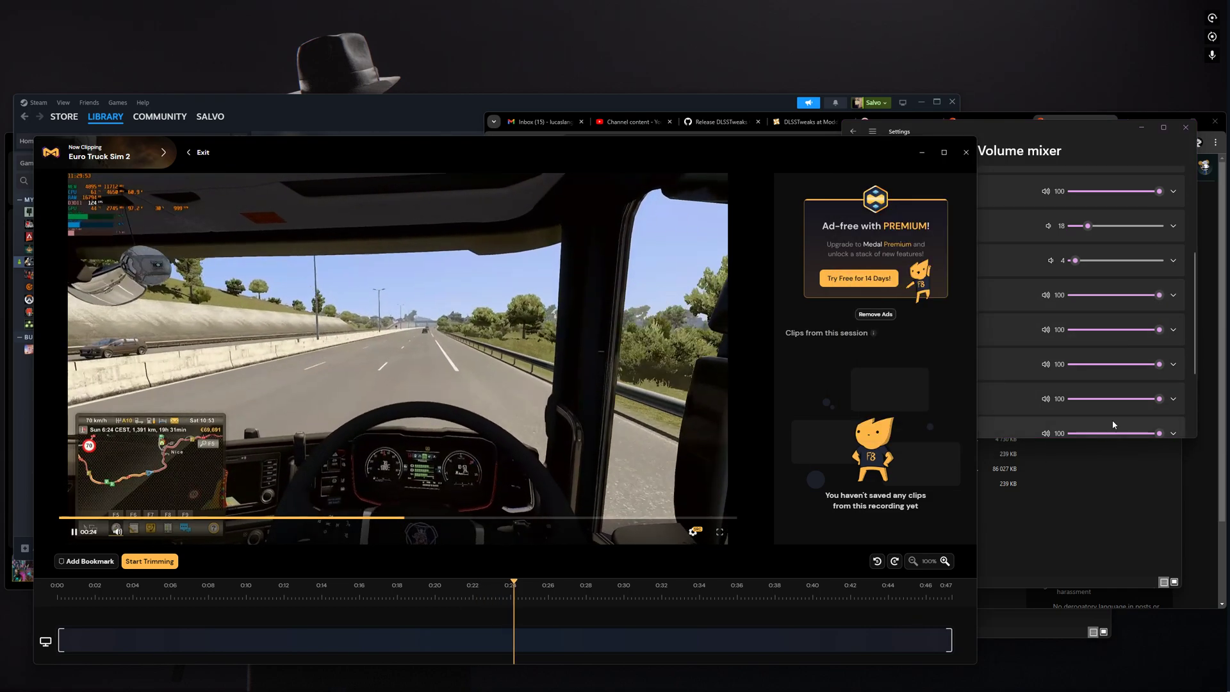
left_click(1196, 294)
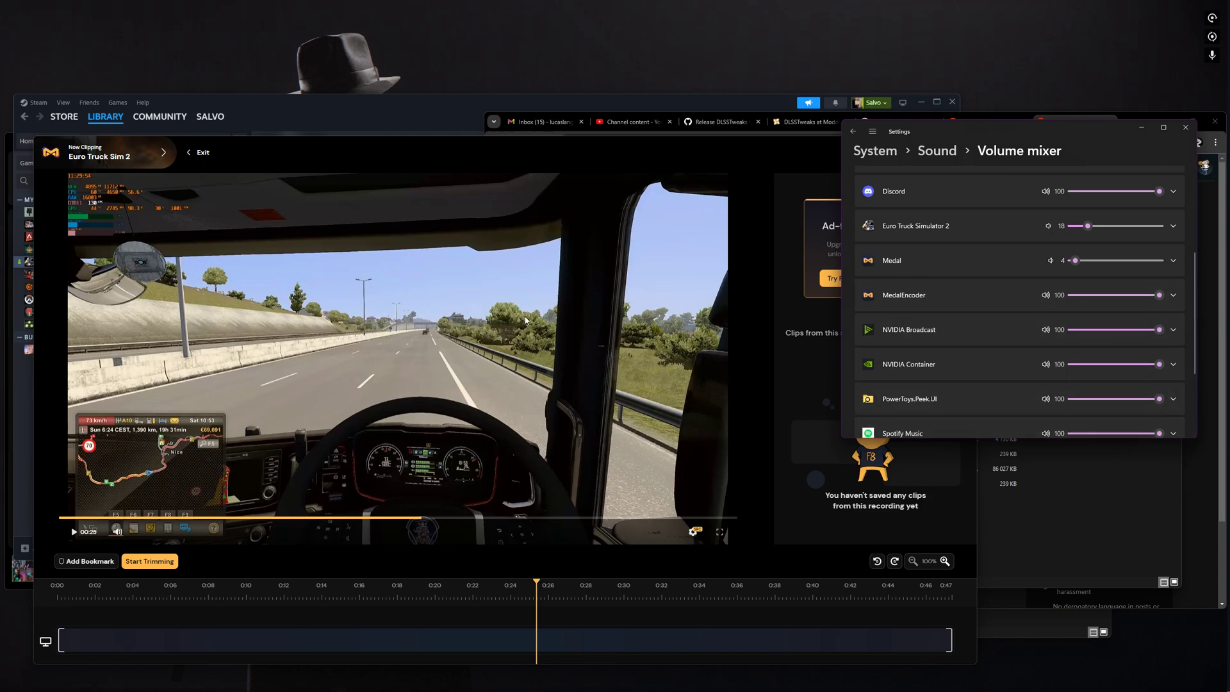
left_click(196, 182)
left_click(200, 153)
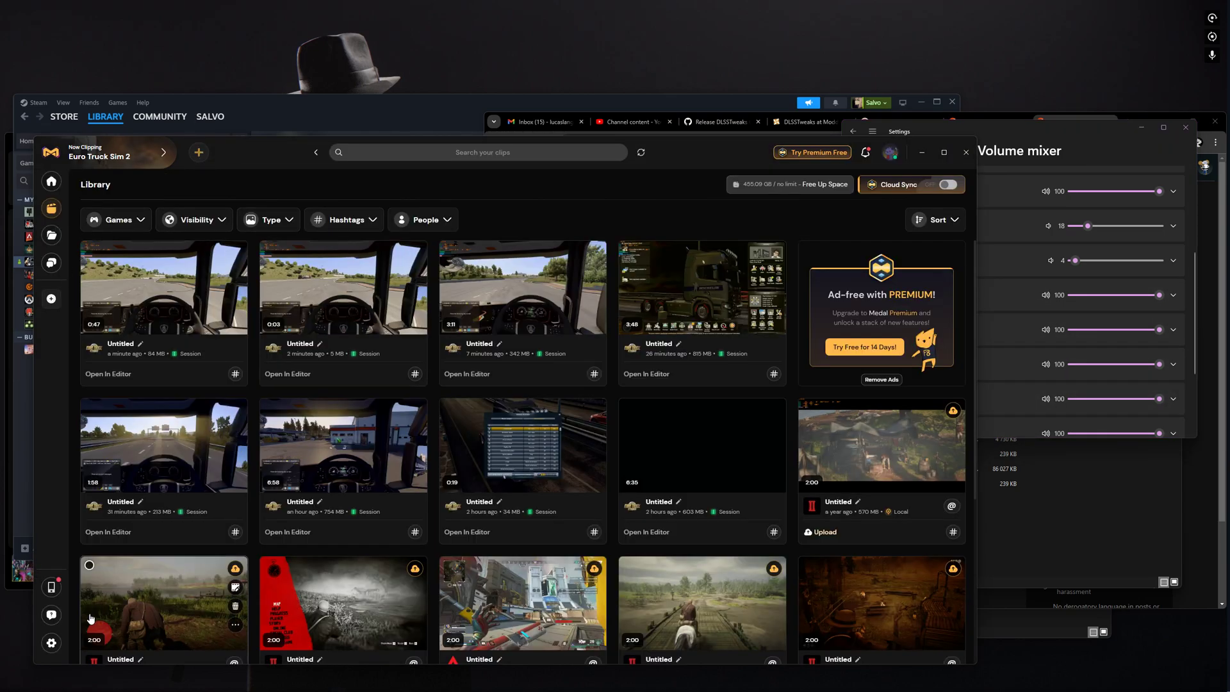
Review Medal's system, post and upload, and overlay settings down to the chat overlays.
left_click(51, 643)
left_click(76, 456)
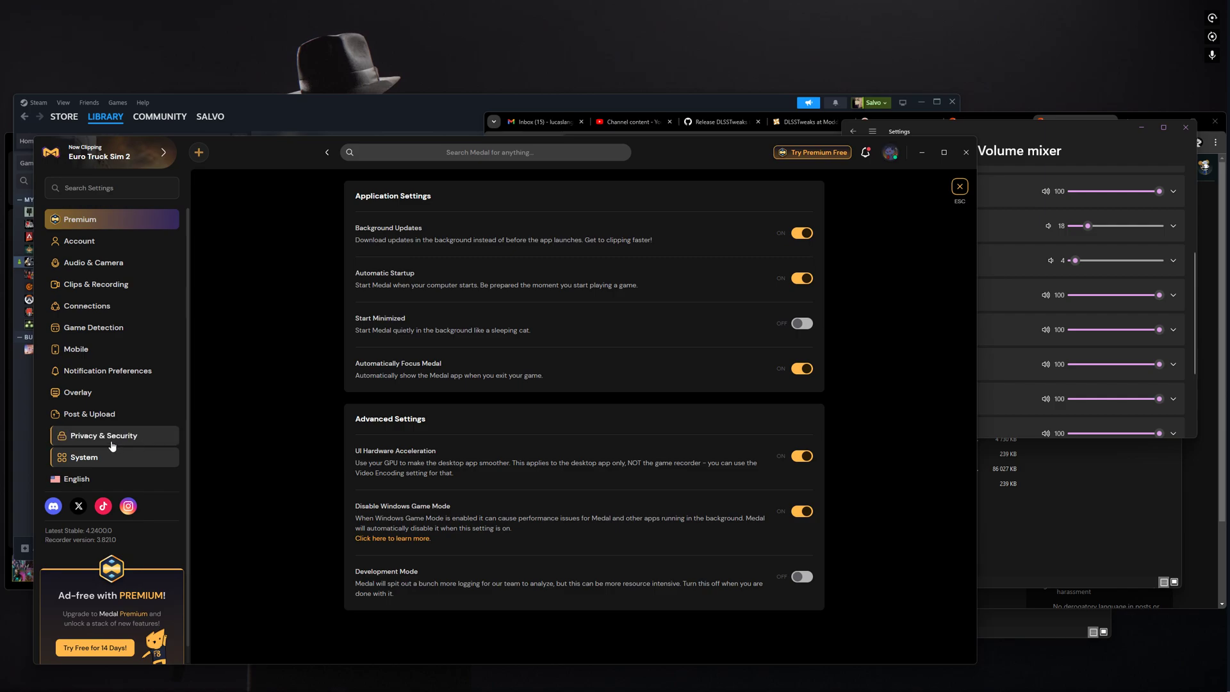
left_click(103, 415)
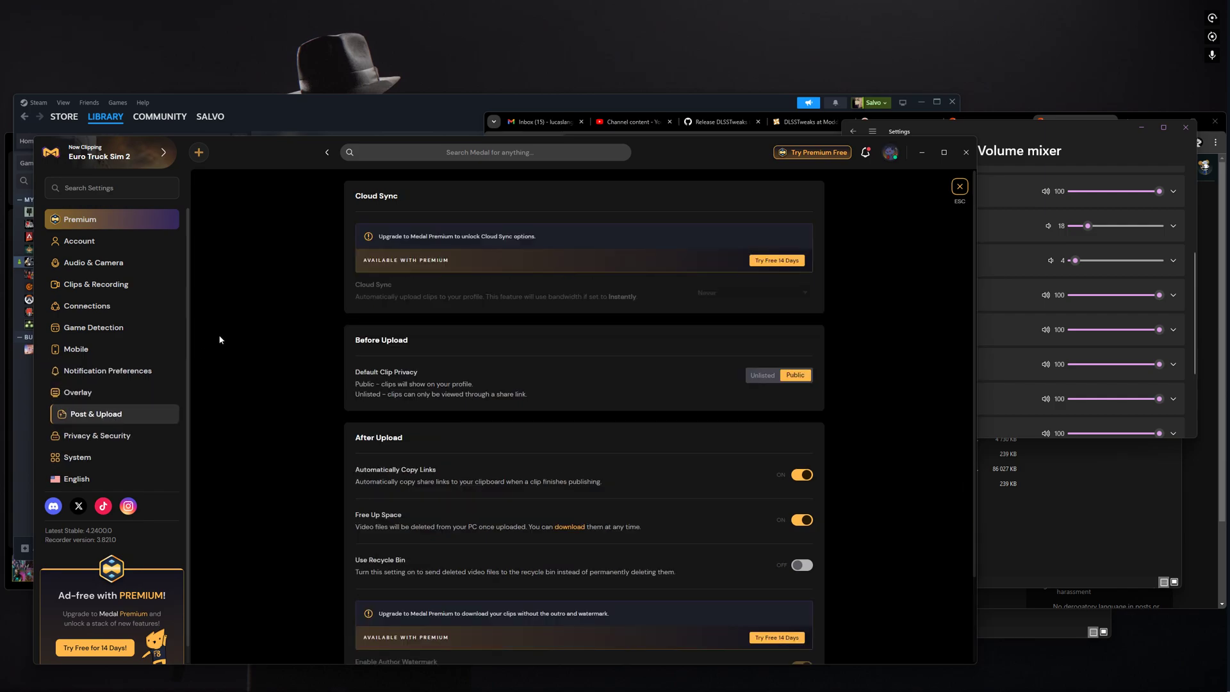
scroll(240, 329, "down", 3)
left_click(77, 392)
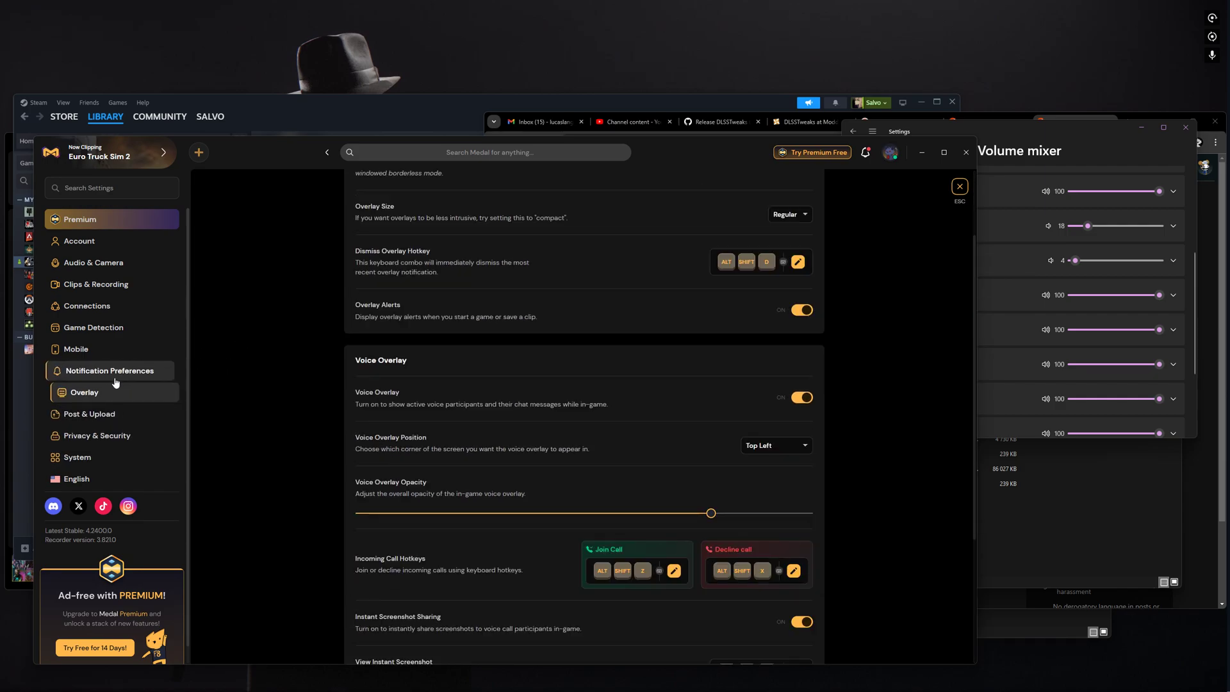
scroll(320, 287, "up", 2)
scroll(332, 312, "down", 3)
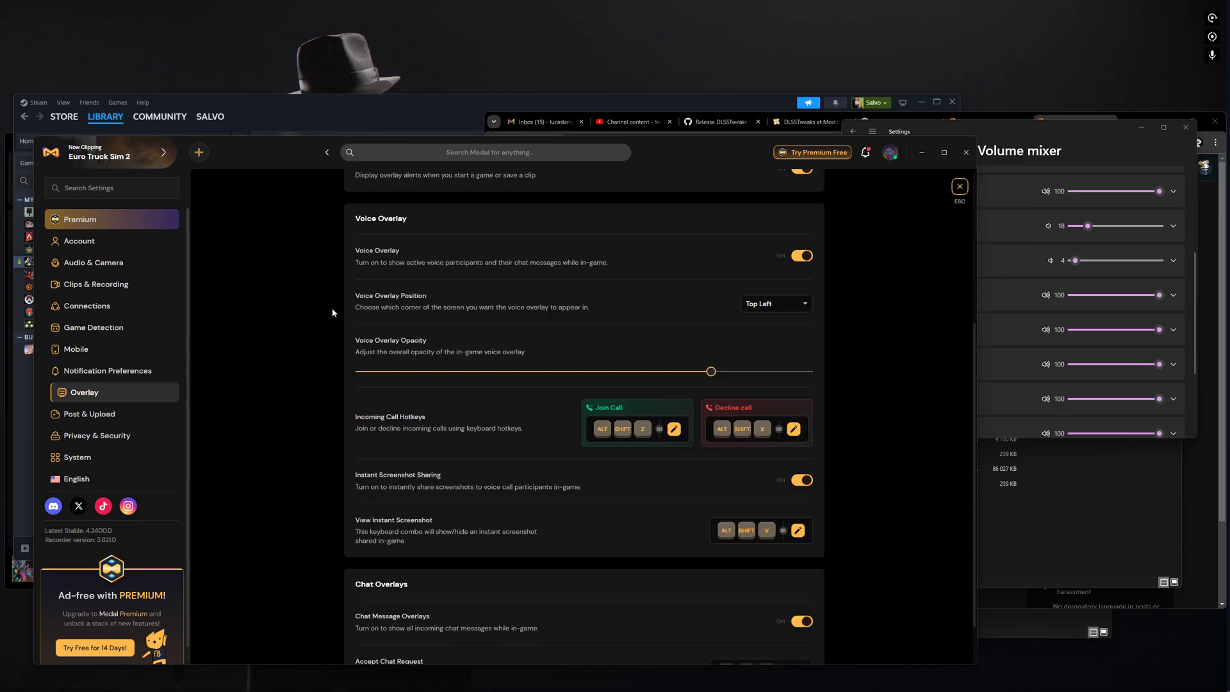
scroll(331, 312, "down", 2)
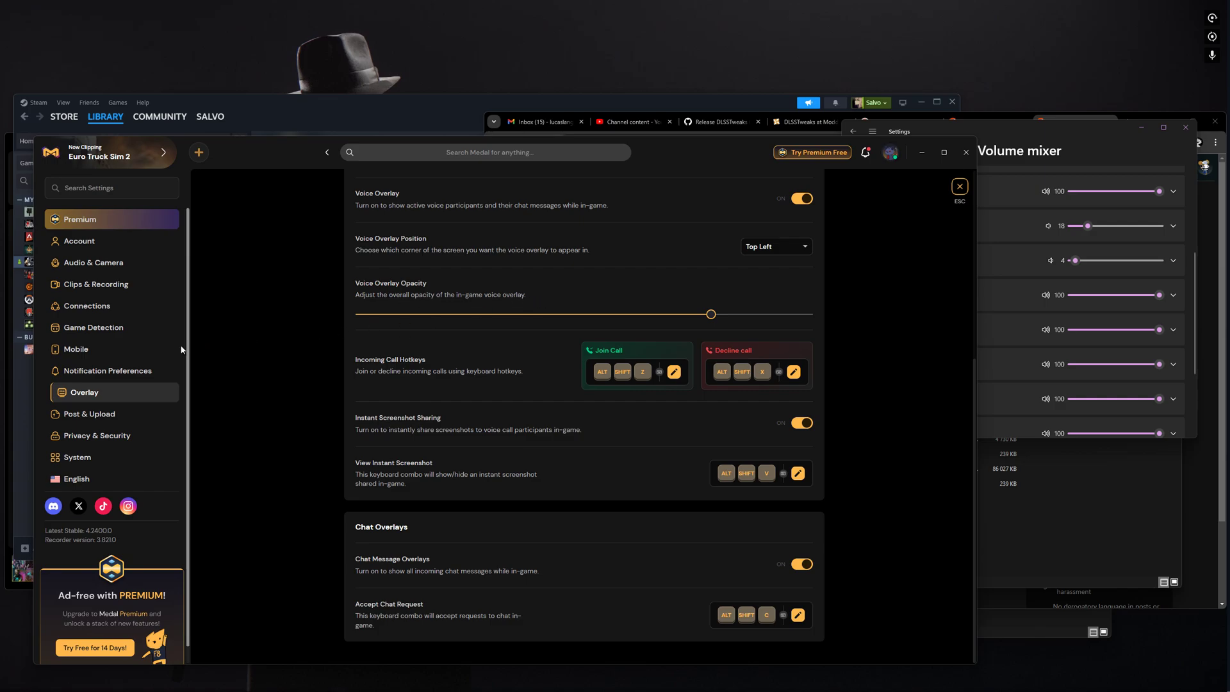
Go through Medal's notification preferences and turn off Recorder Sound Alerts.
left_click(114, 370)
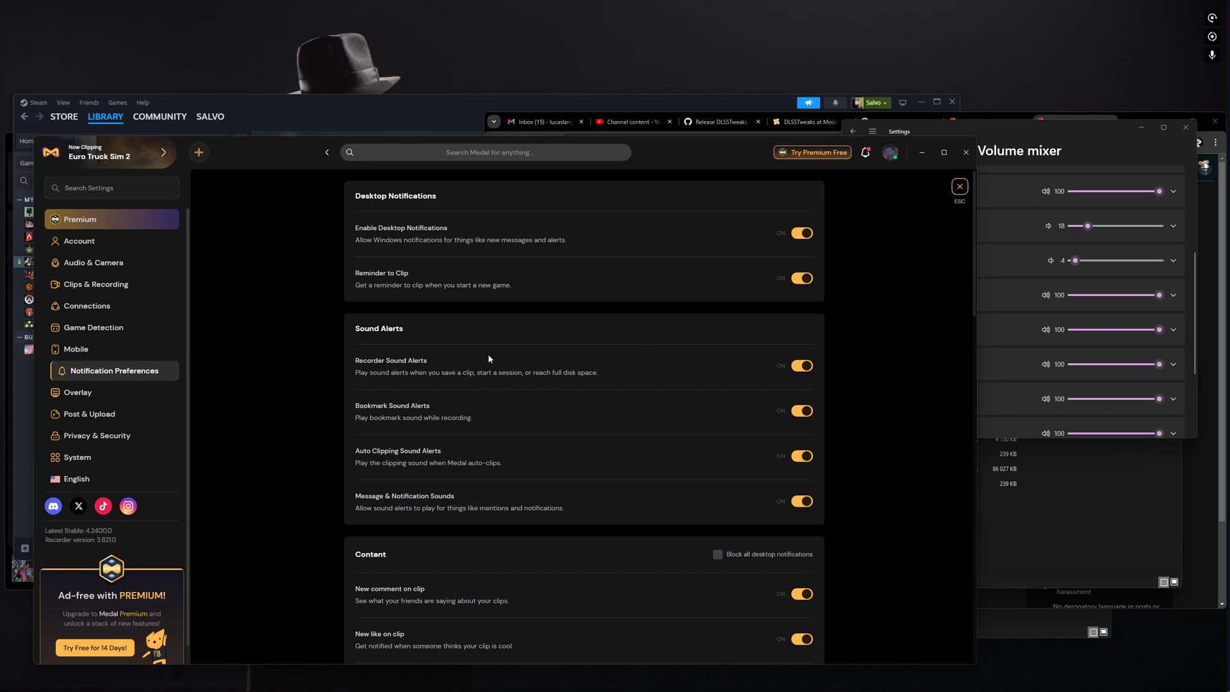
scroll(566, 348, "down", 2)
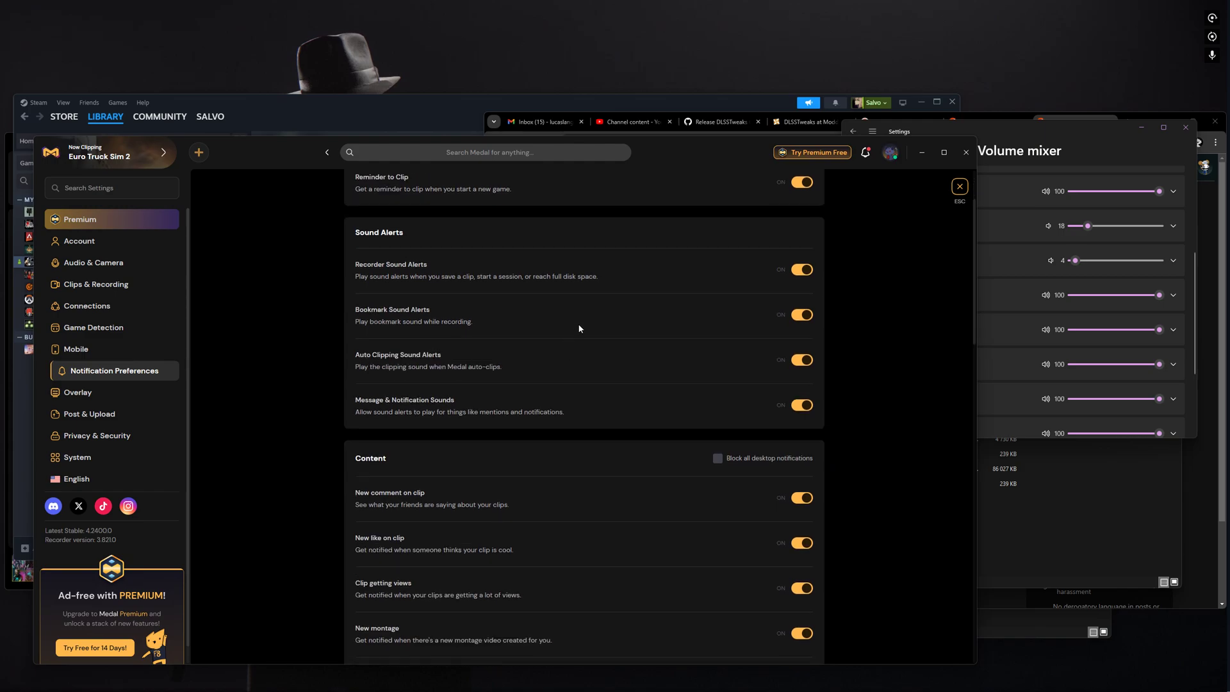
scroll(747, 267, "down", 5)
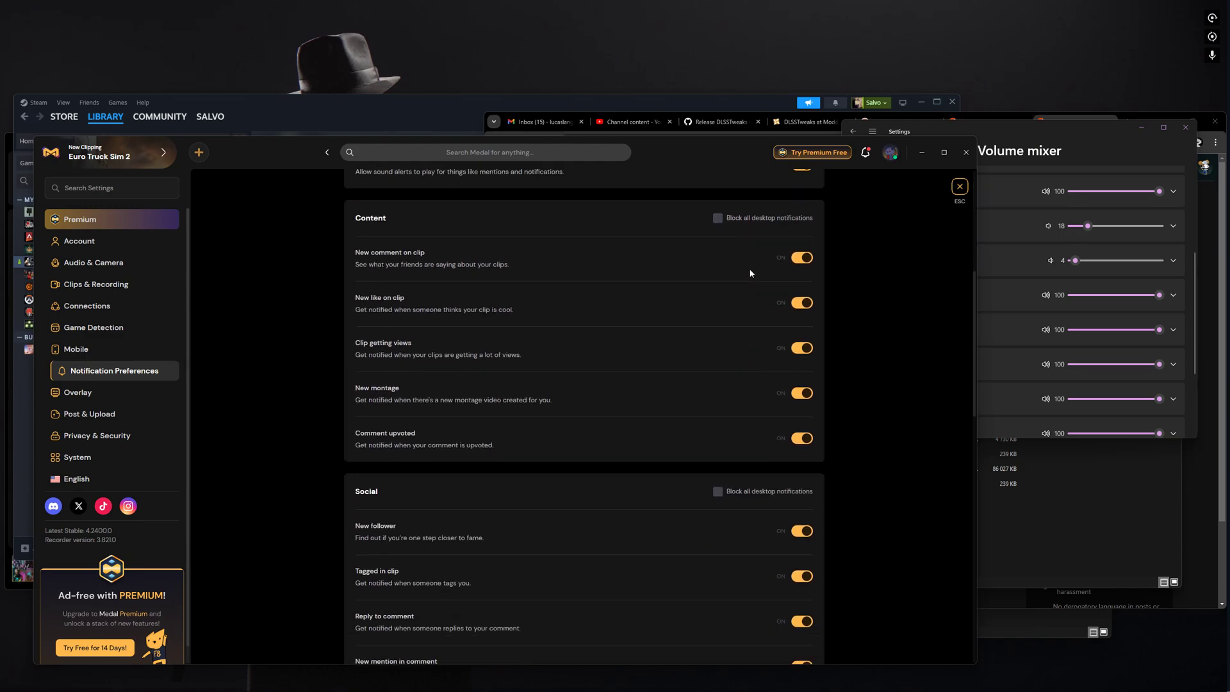
scroll(823, 271, "down", 10)
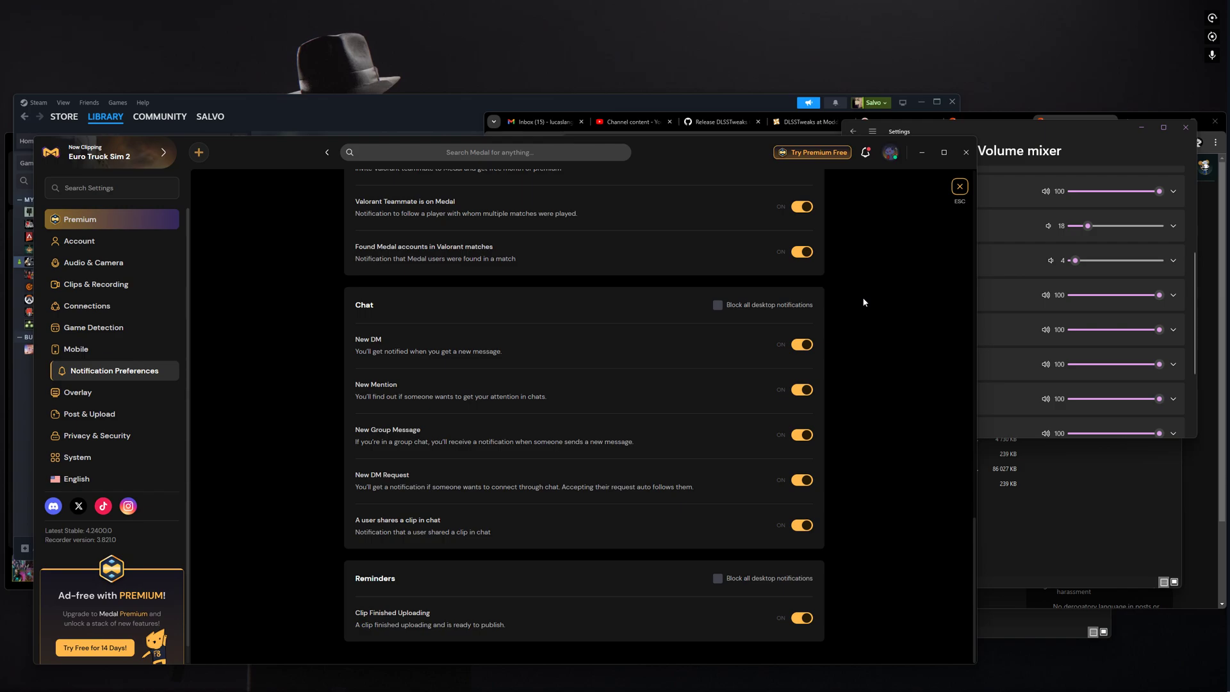
scroll(864, 302, "up", 10)
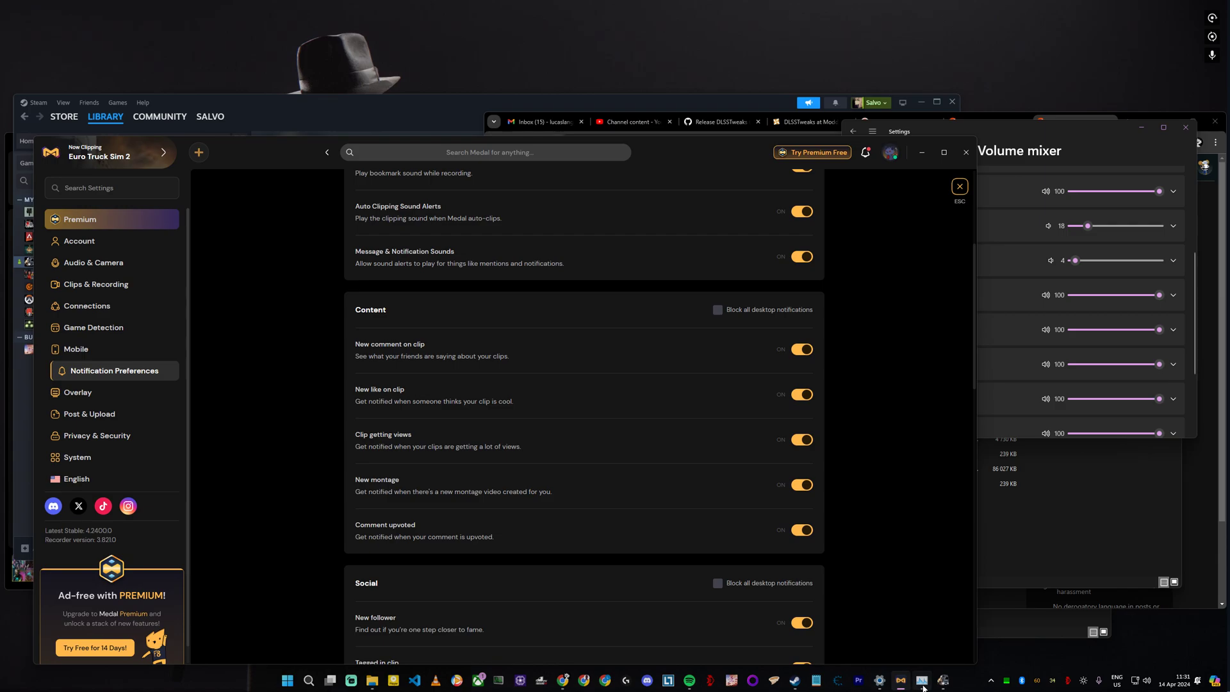
left_click(923, 683)
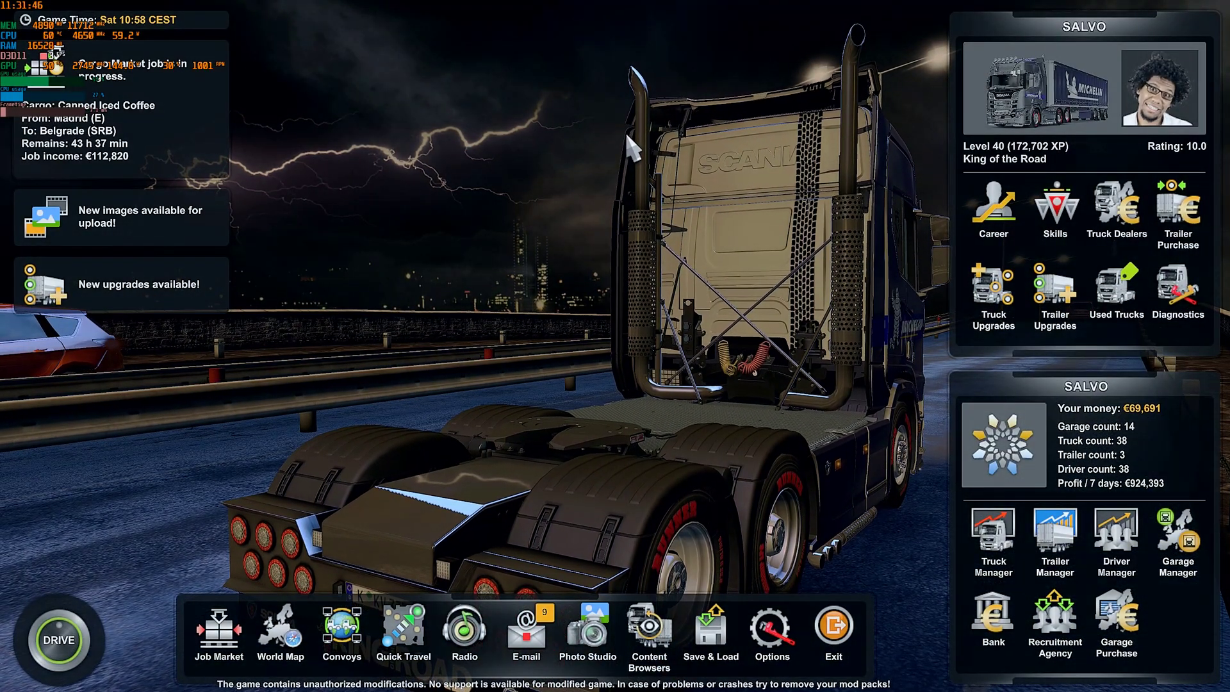
key("alt+Tab")
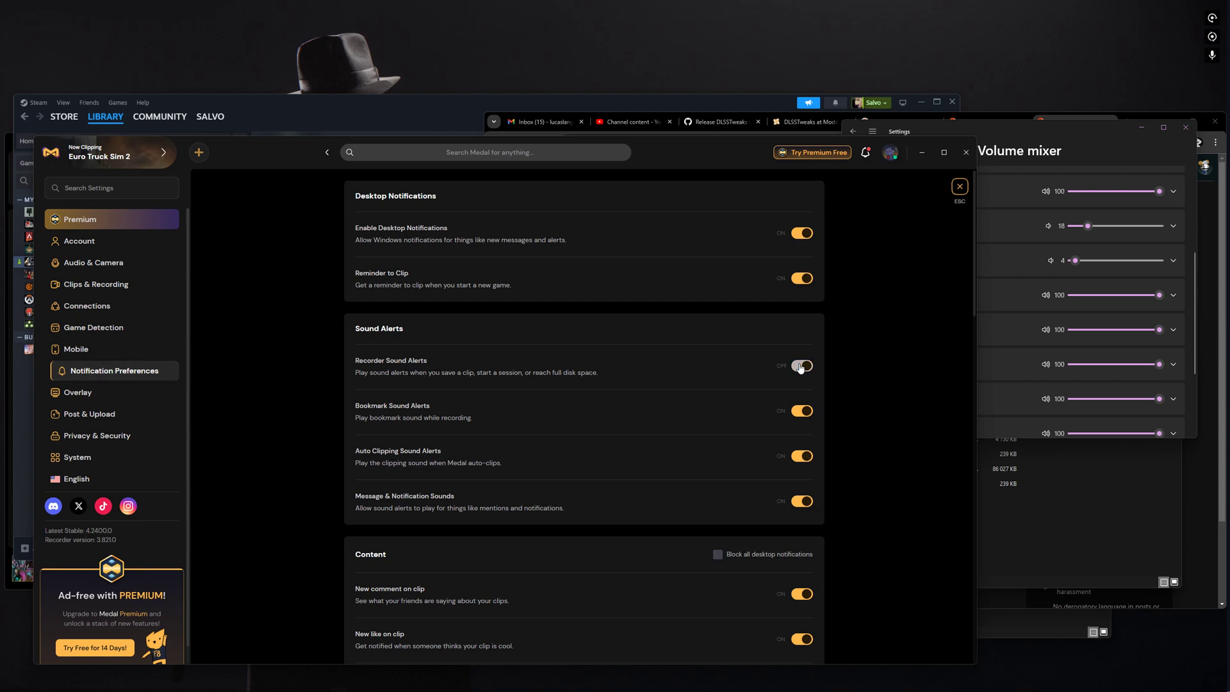
Record a few seconds of Euro Truck Simulator 2's main menu, and play the new session in Medal's editor.
key("alt+Tab")
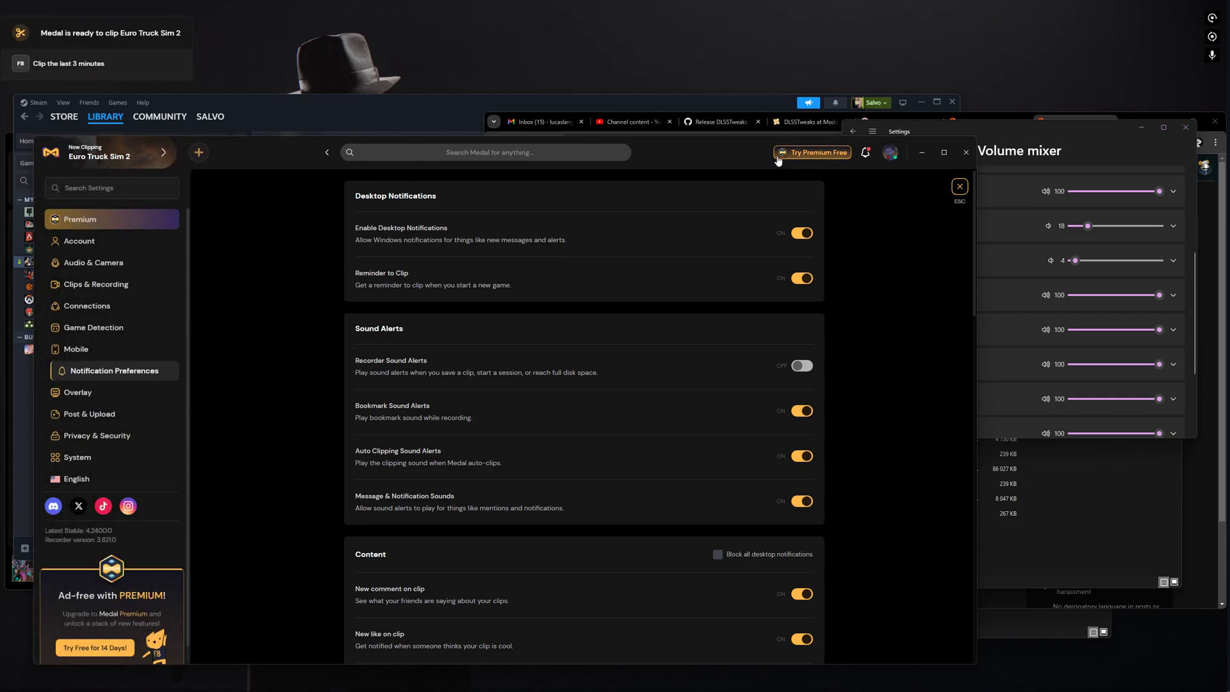
left_click(967, 191)
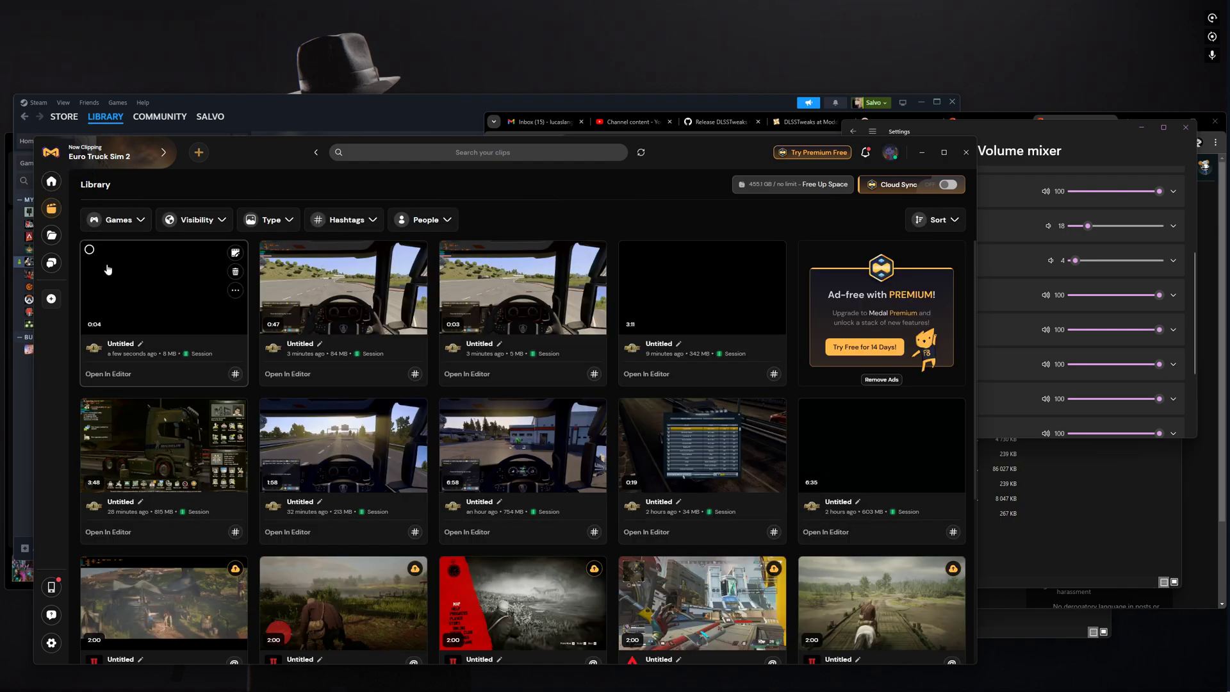
left_click(134, 295)
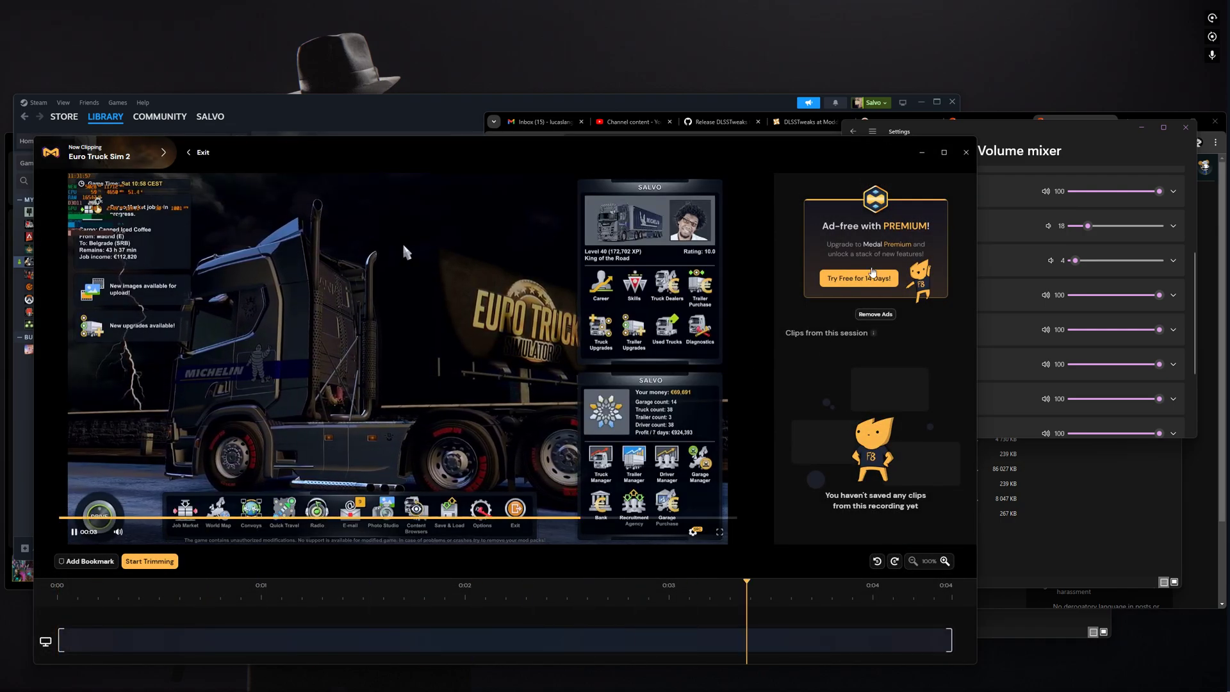
key("Escape")
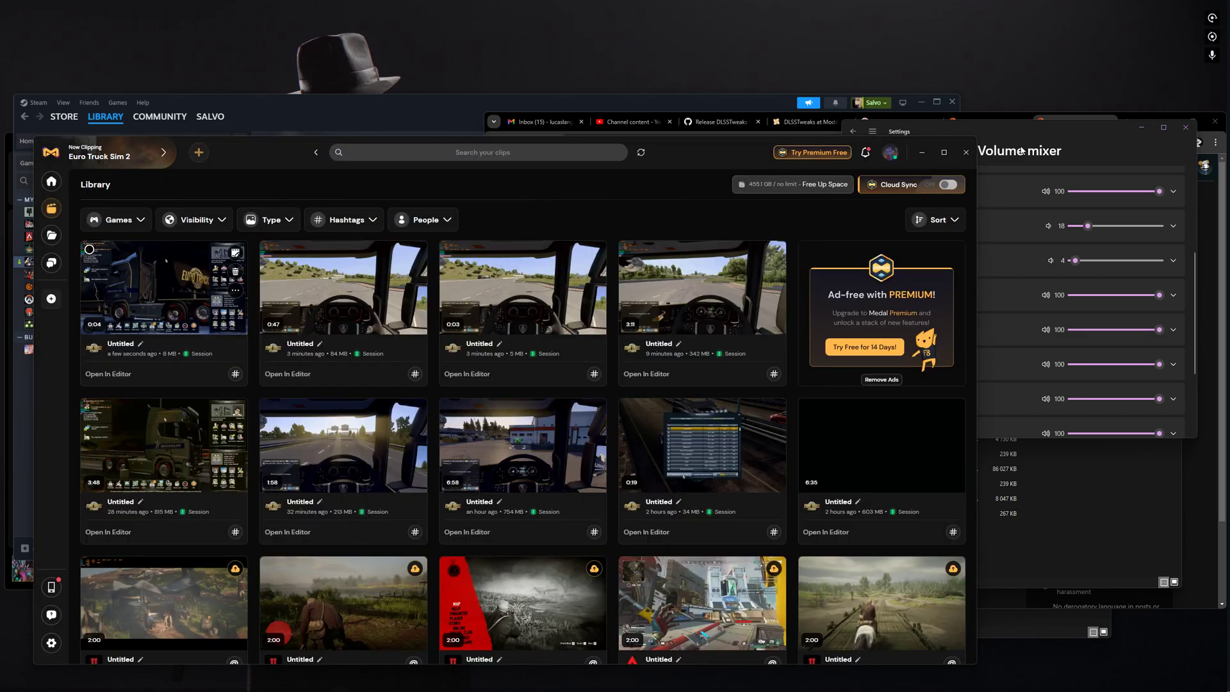
Bring the Euro Truck Simulator 2 clips folder to the front in File Explorer to view the recorded files.
mouse_move(694, 690)
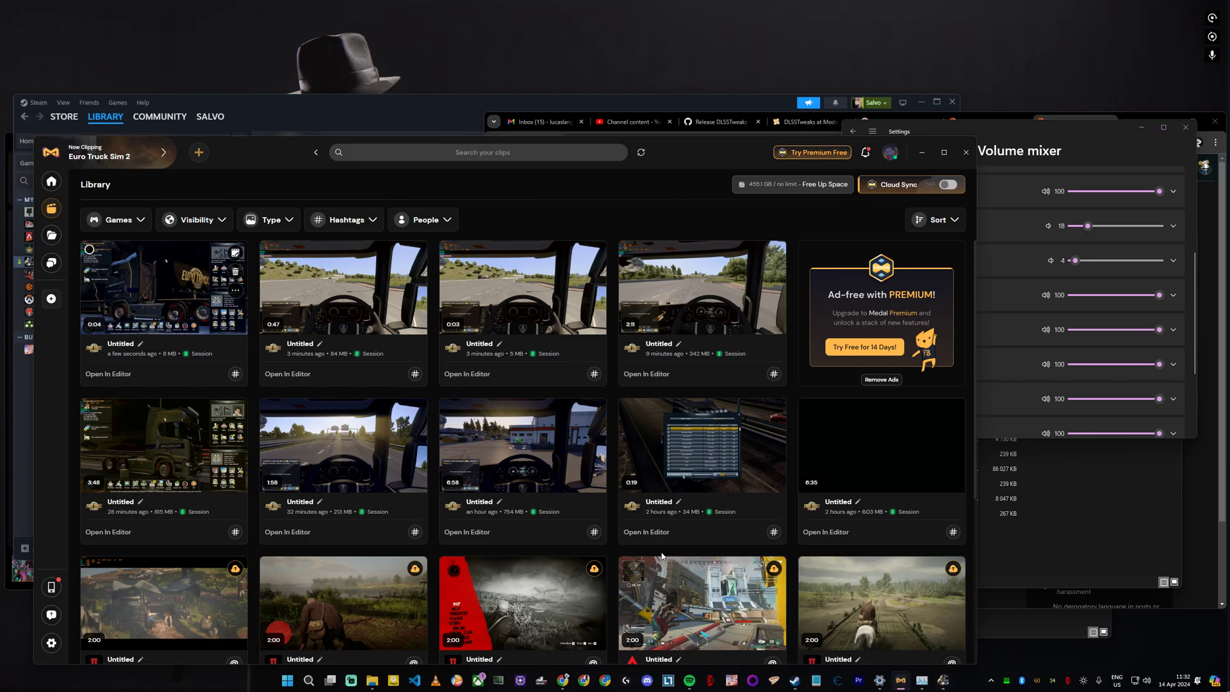
mouse_move(901, 684)
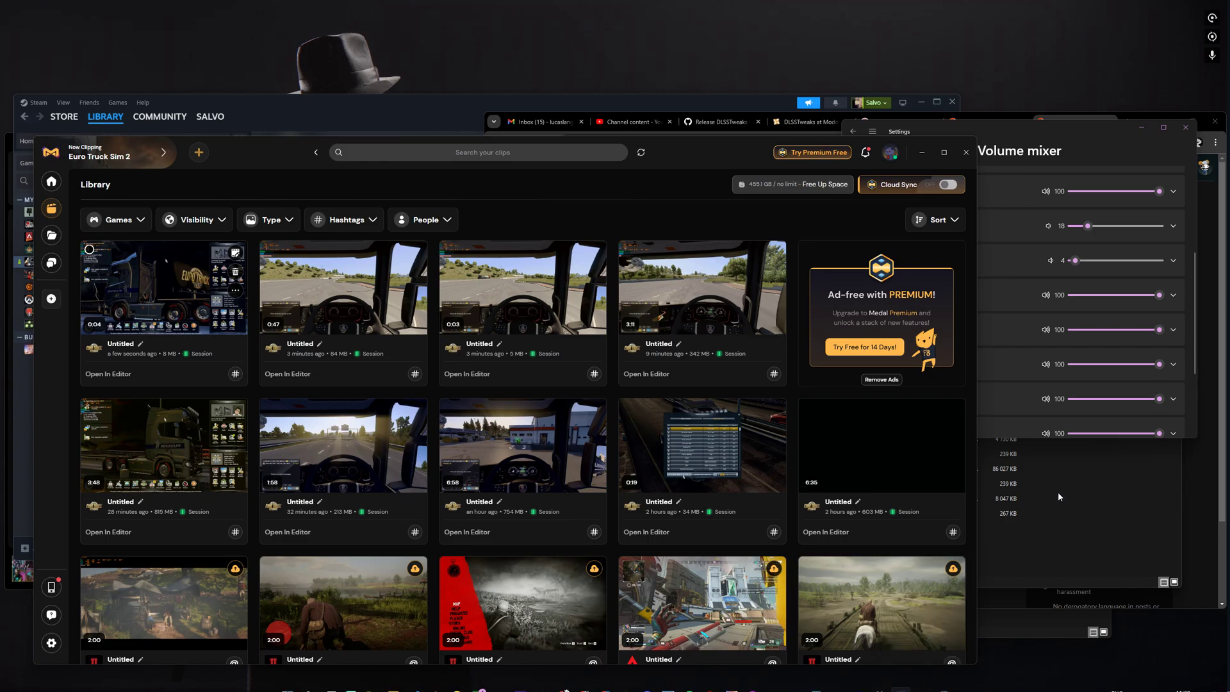
left_click(1163, 537)
mouse_move(987, 670)
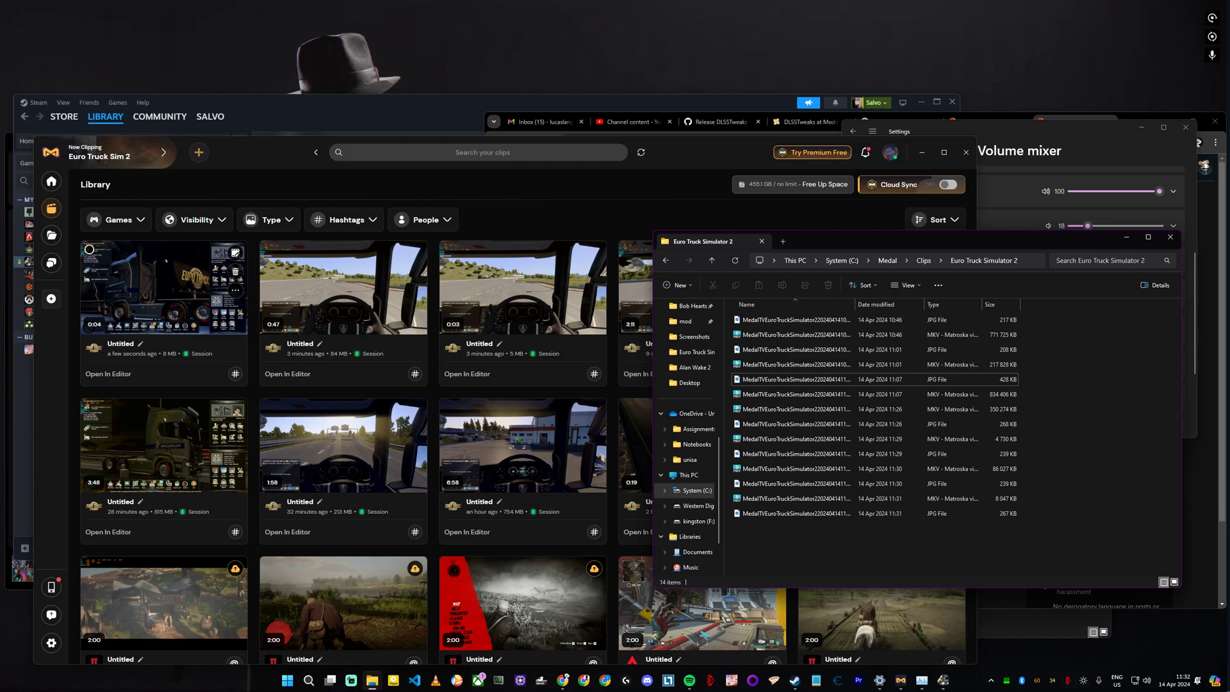